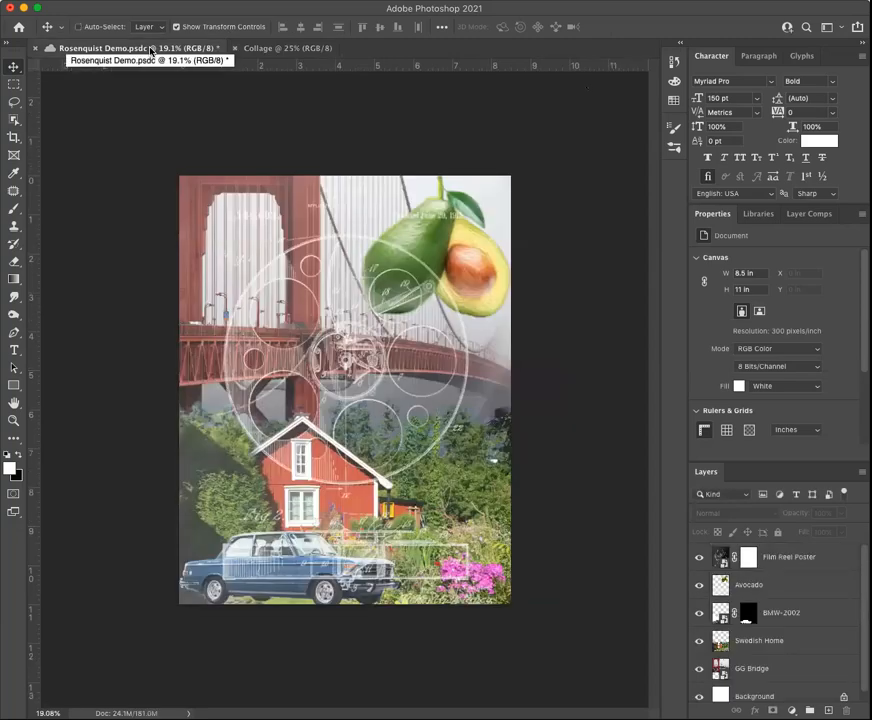
pyautogui.press('super+0')
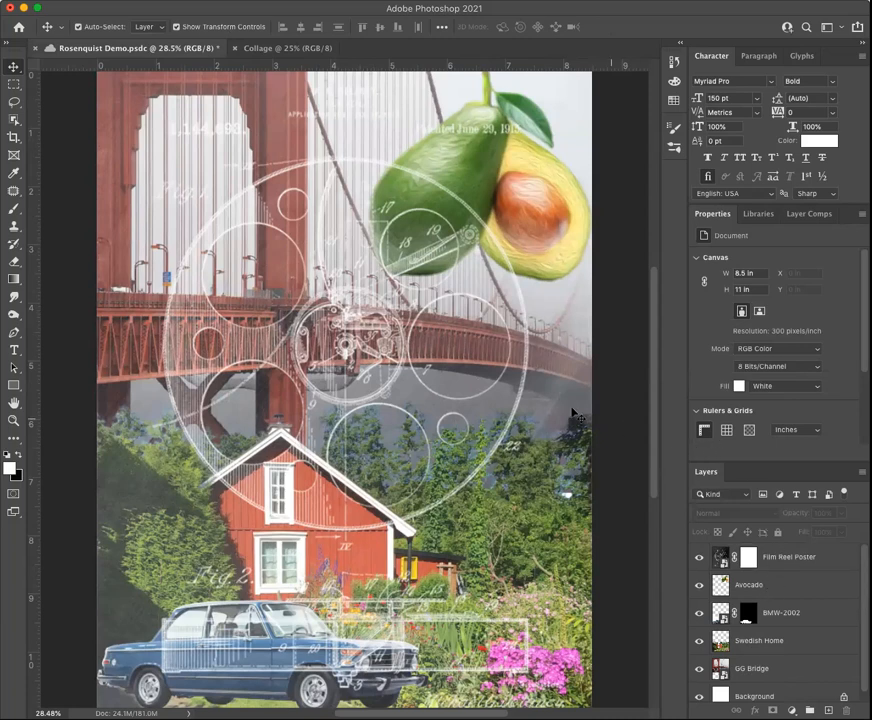
pyautogui.scroll(3, 396, 376)
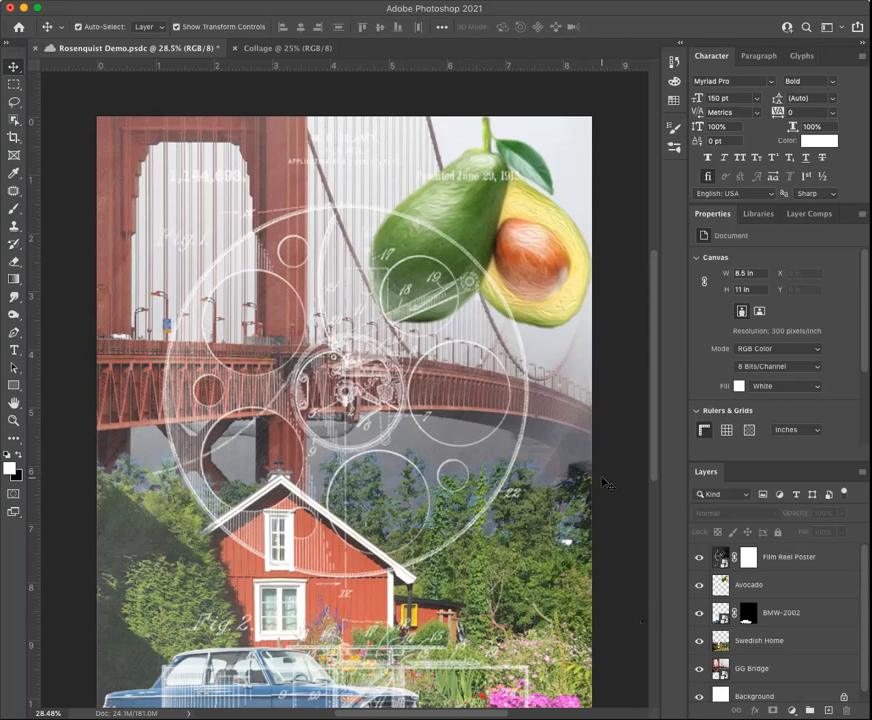
pyautogui.scroll(-2, 652, 455)
pyautogui.scroll(-2, 653, 460)
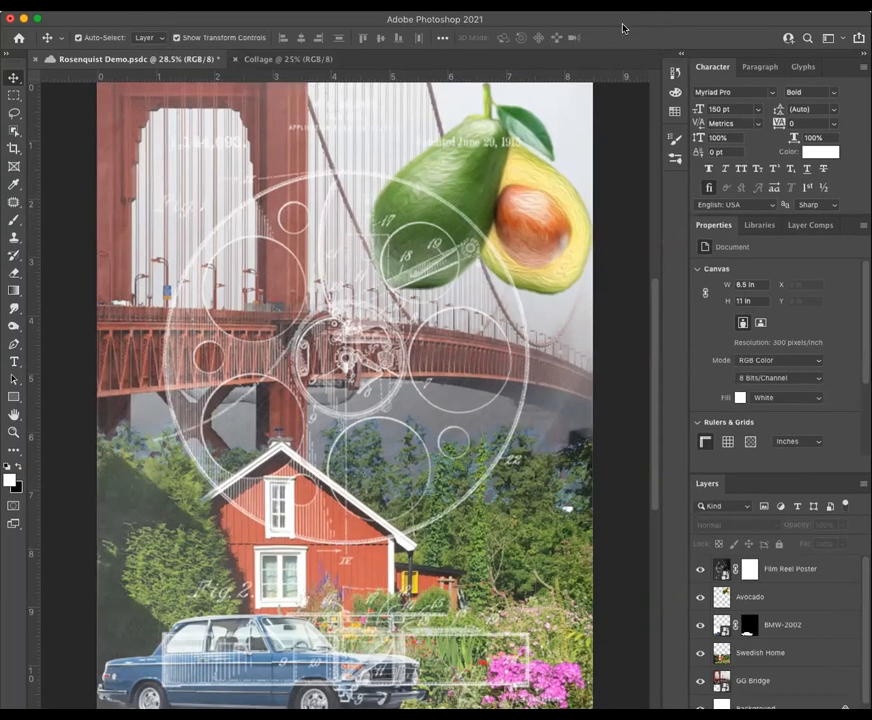
pyautogui.moveTo(620, 21); pyautogui.dragTo(622, 9)
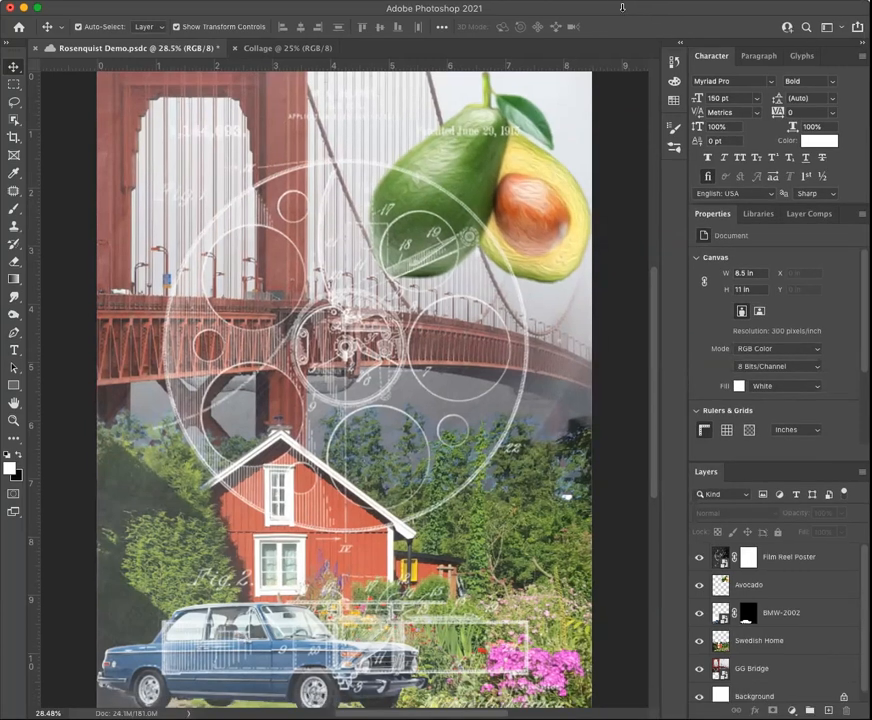
# - Set up a new document with a width of 8.5 inches and a height of 11 inches
pyautogui.click(18, 1)
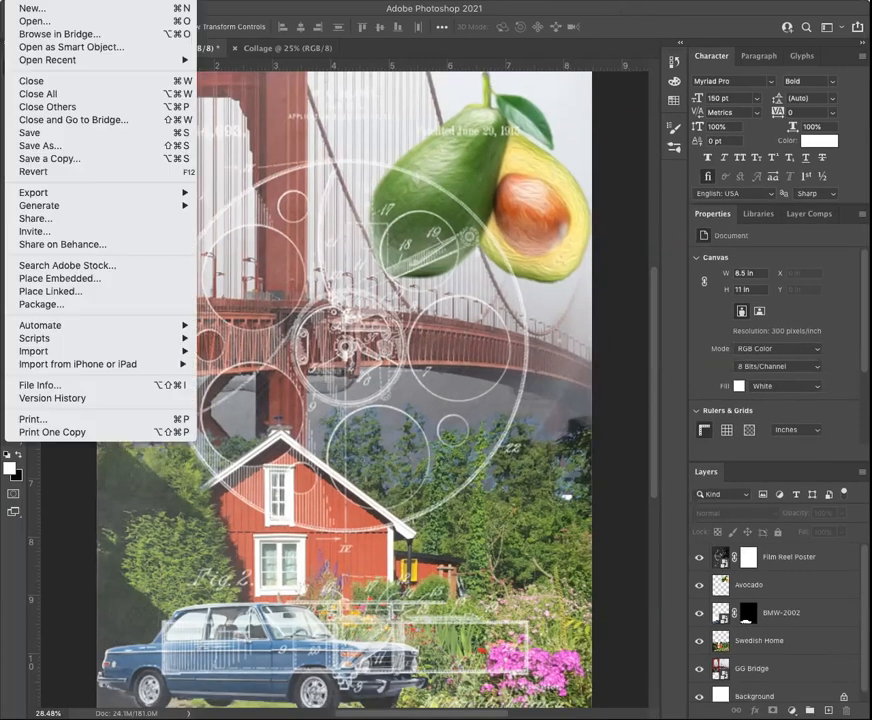
pyautogui.click(31, 8)
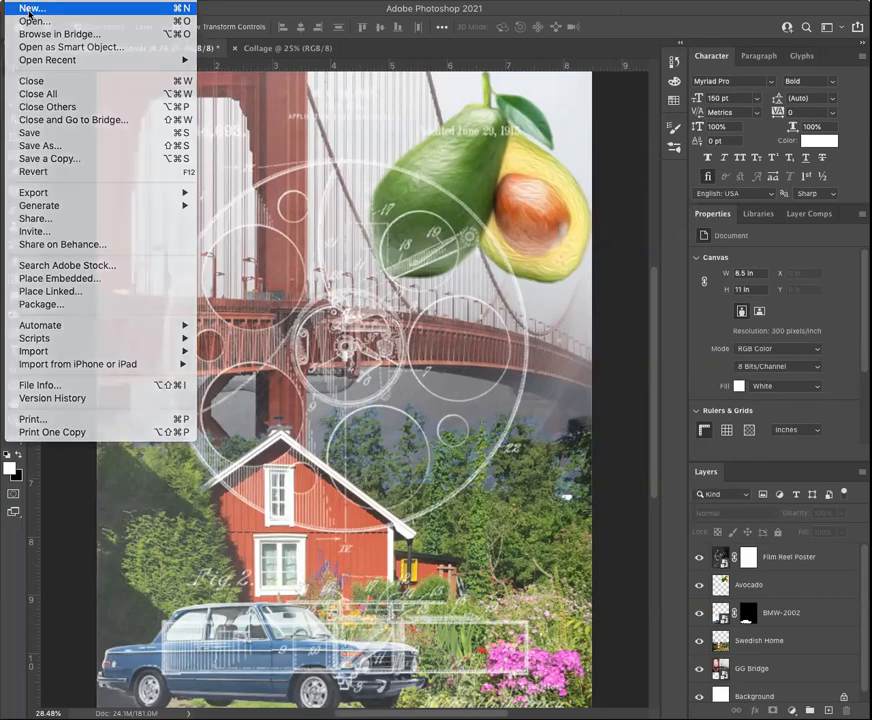
pyautogui.moveTo(209, 97); pyautogui.dragTo(298, 101)
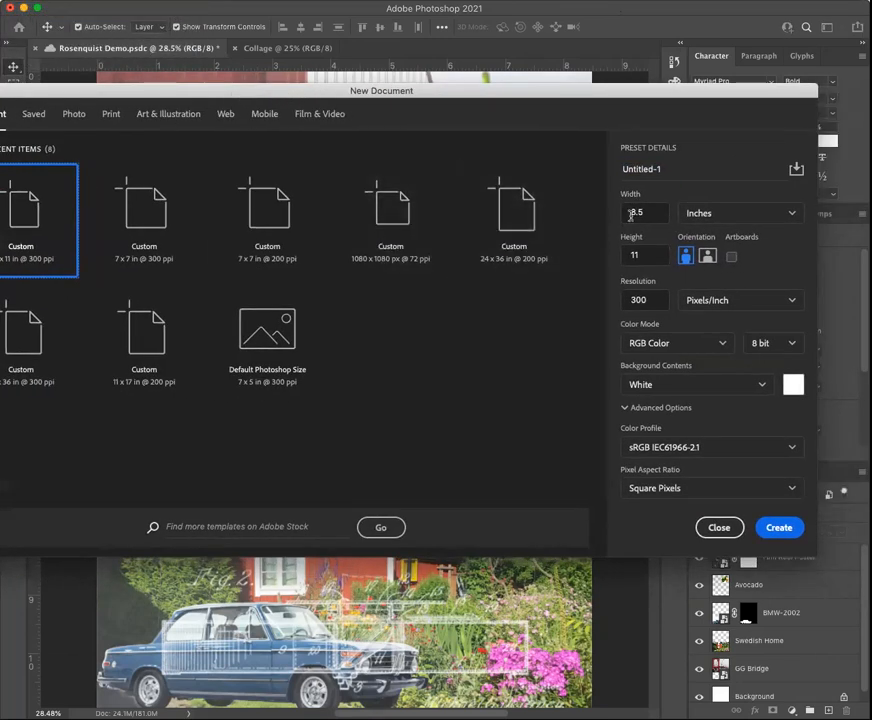
pyautogui.doubleClick(657, 213)
pyautogui.write('8')
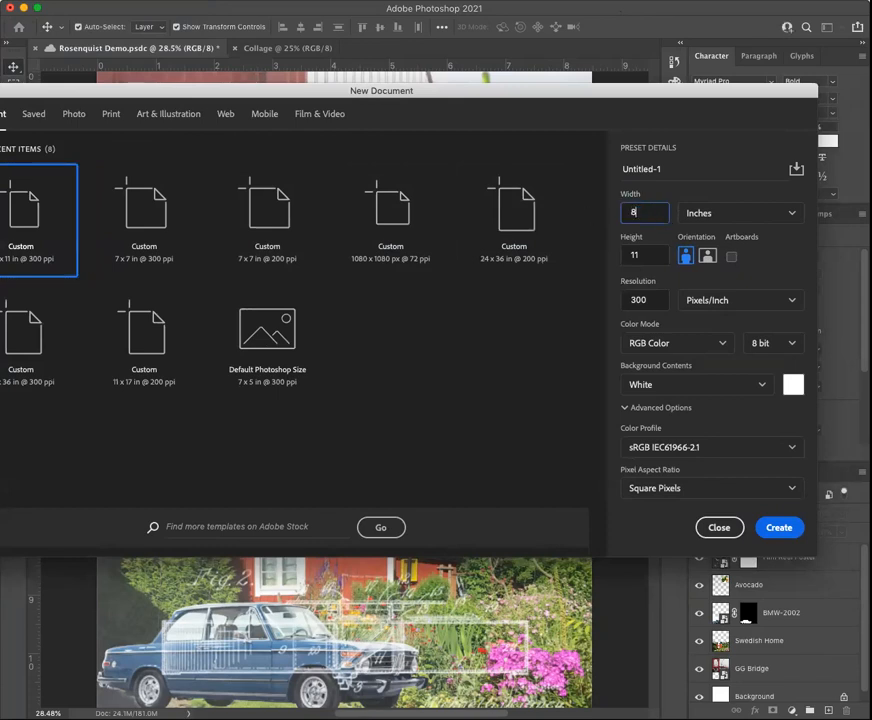
pyautogui.moveTo(655, 257); pyautogui.dragTo(604, 251)
pyautogui.write('11')
# - Name the new document "Collage_" followed by the author's name and create it at 300 pixels/inch in RGB Color
pyautogui.moveTo(634, 172); pyautogui.dragTo(673, 172)
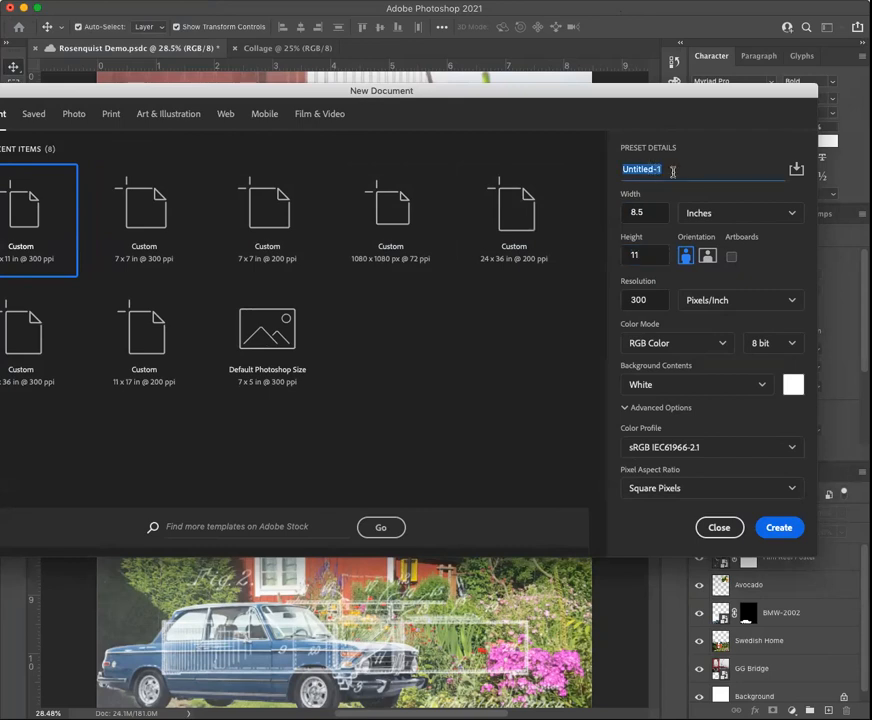
pyautogui.write('Collage_Ms. Wilson')
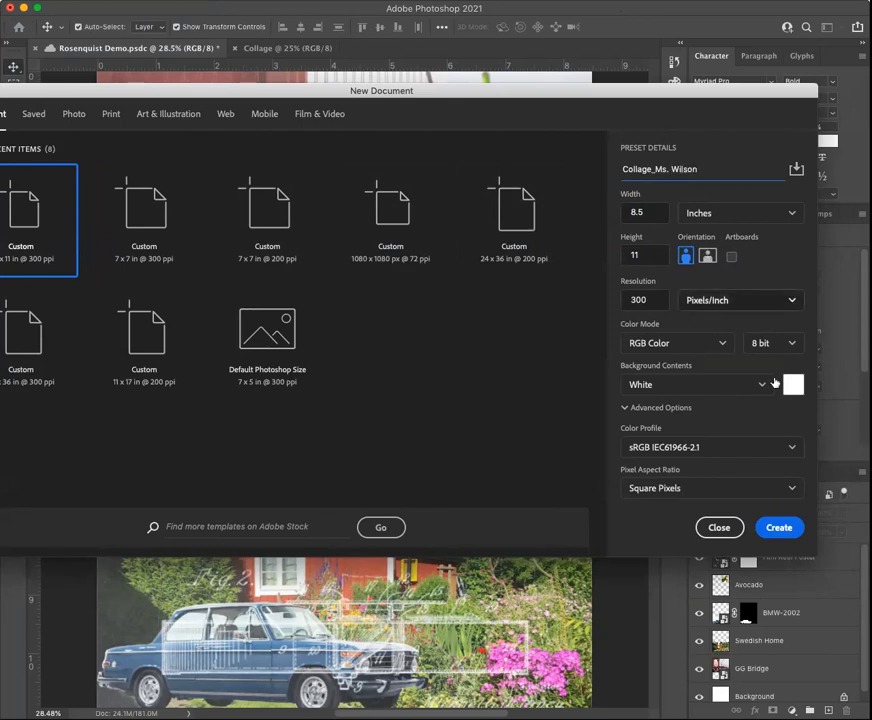
pyautogui.click(786, 530)
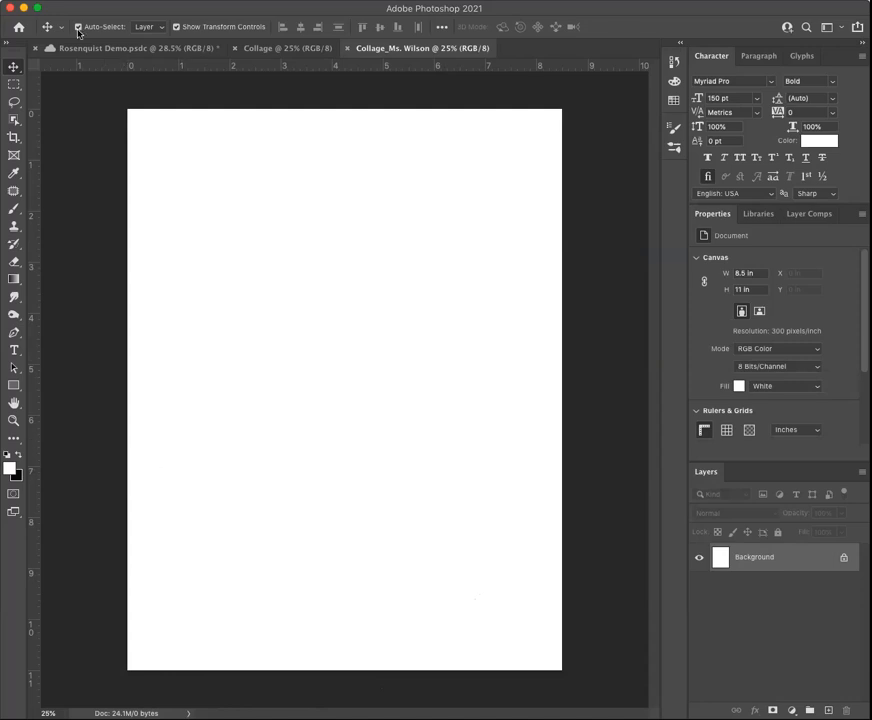
# - Place Avocado.jpeg from the computer's Rosenquist Demo folder as an embedded image at its default size and commit it
pyautogui.click(16, 1)
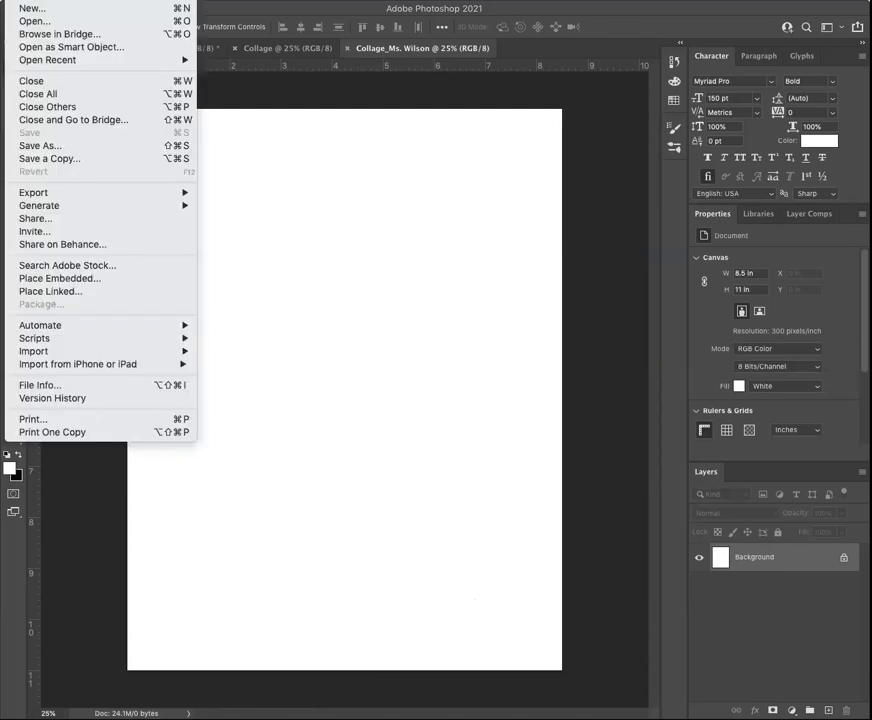
pyautogui.click(60, 278)
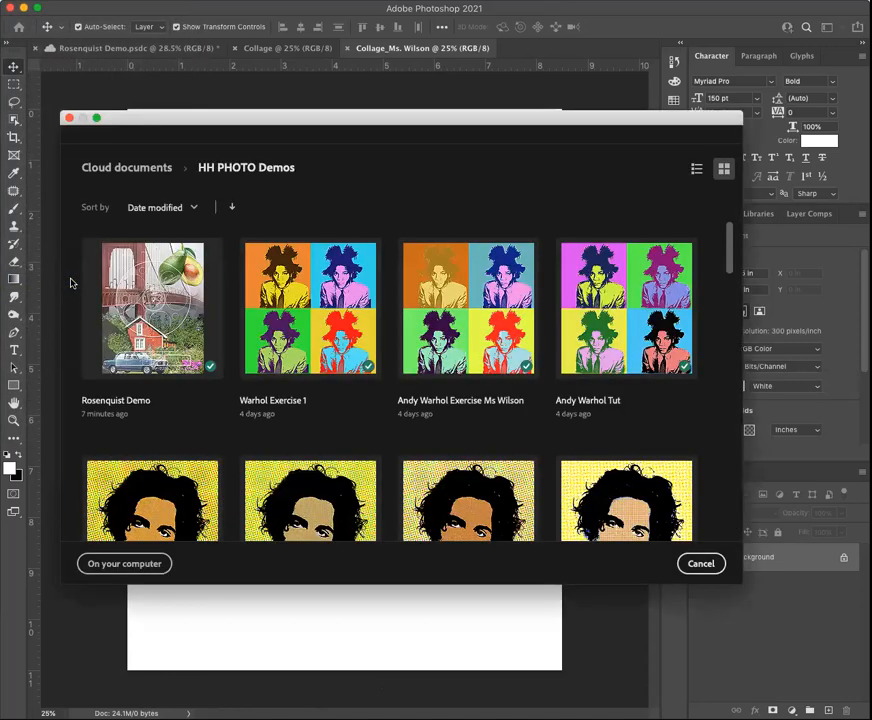
pyautogui.click(142, 565)
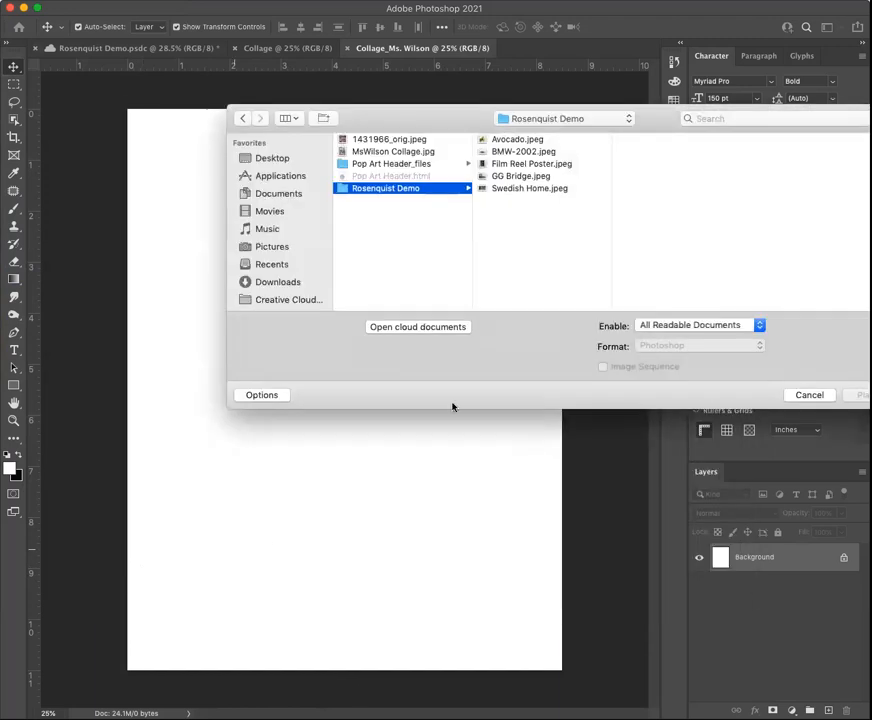
pyautogui.click(520, 142)
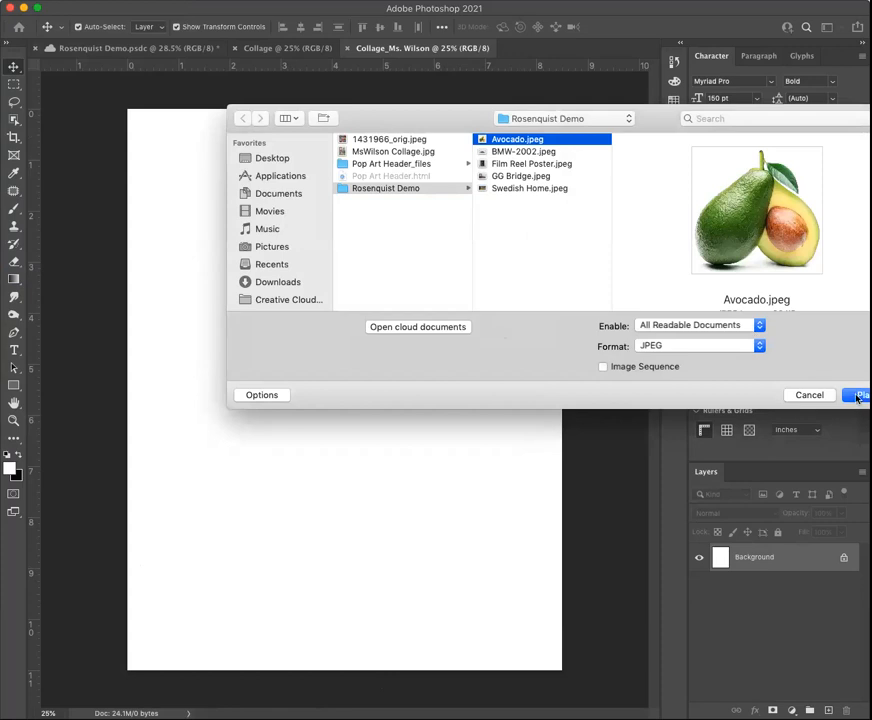
pyautogui.moveTo(656, 119); pyautogui.dragTo(586, 120)
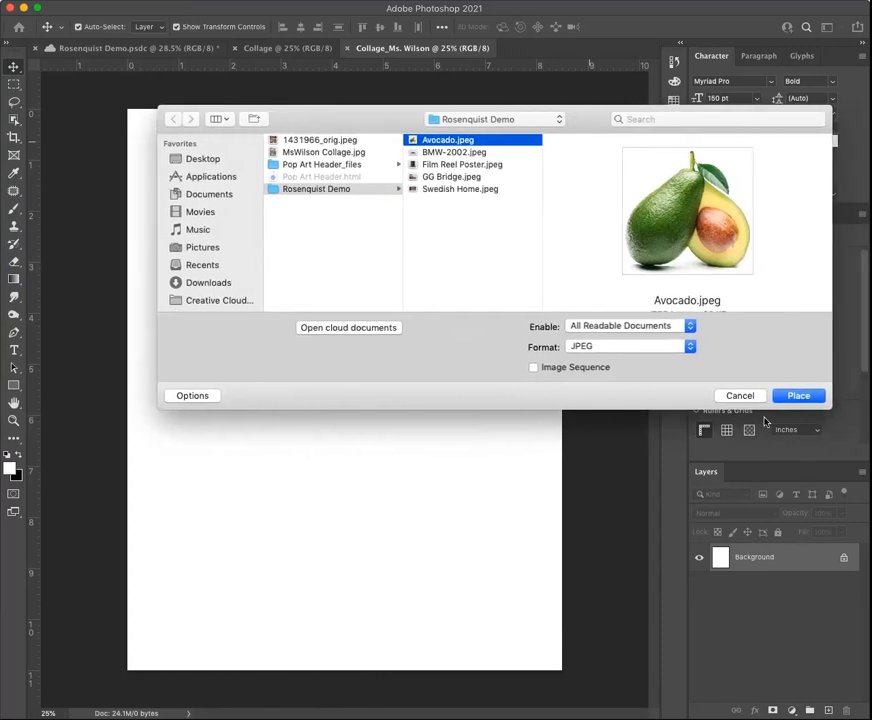
pyautogui.click(797, 395)
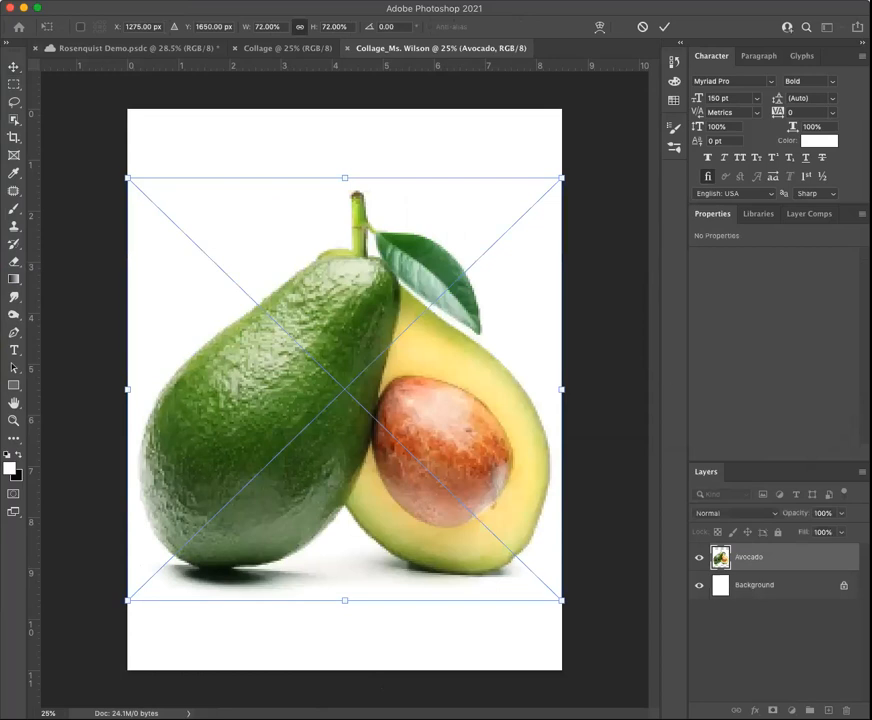
pyautogui.click(28, 1)
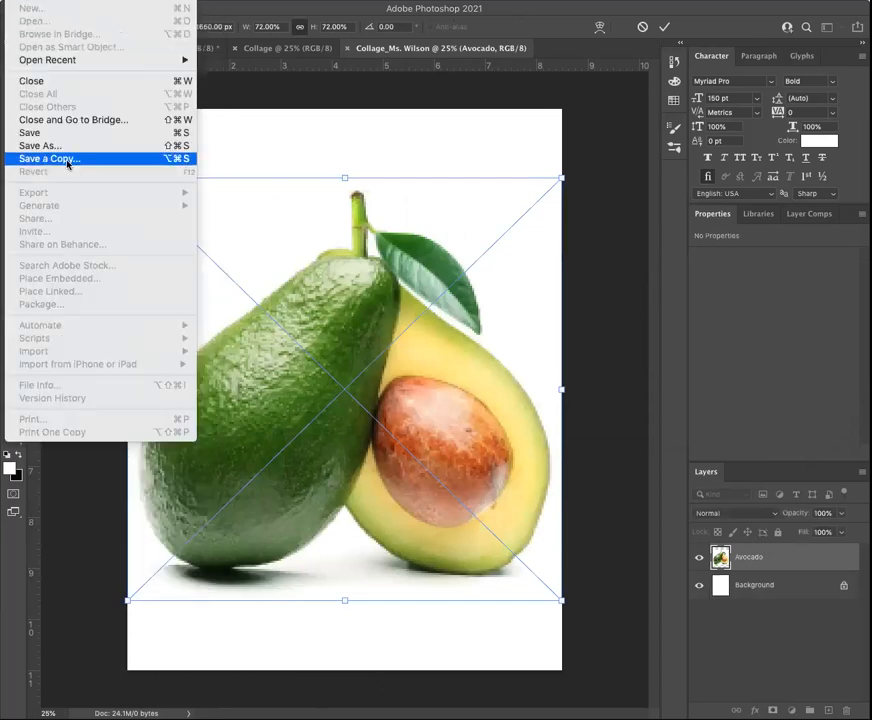
pyautogui.click(28, 1)
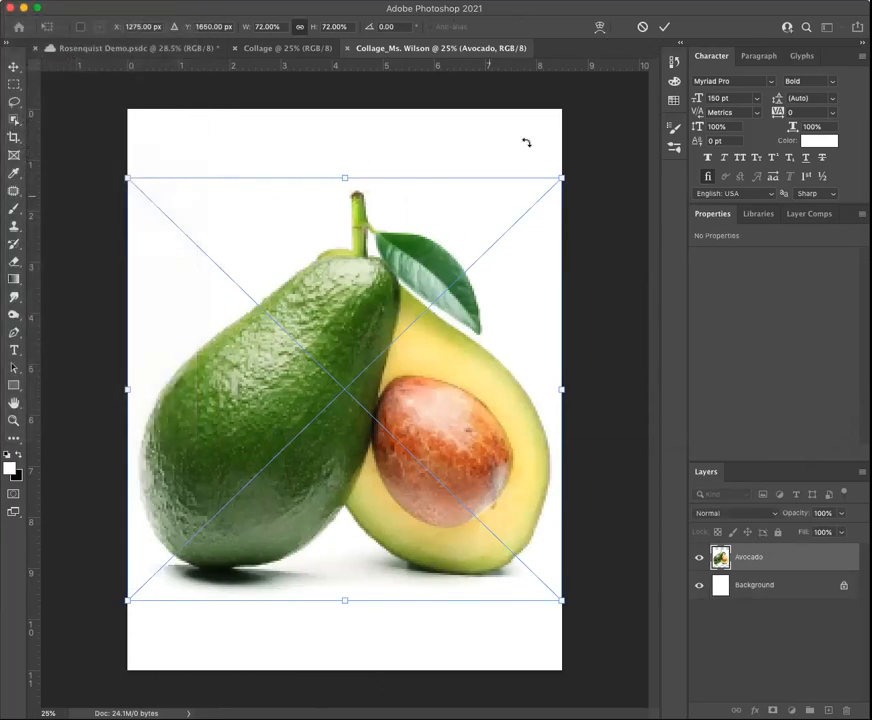
pyautogui.click(664, 27)
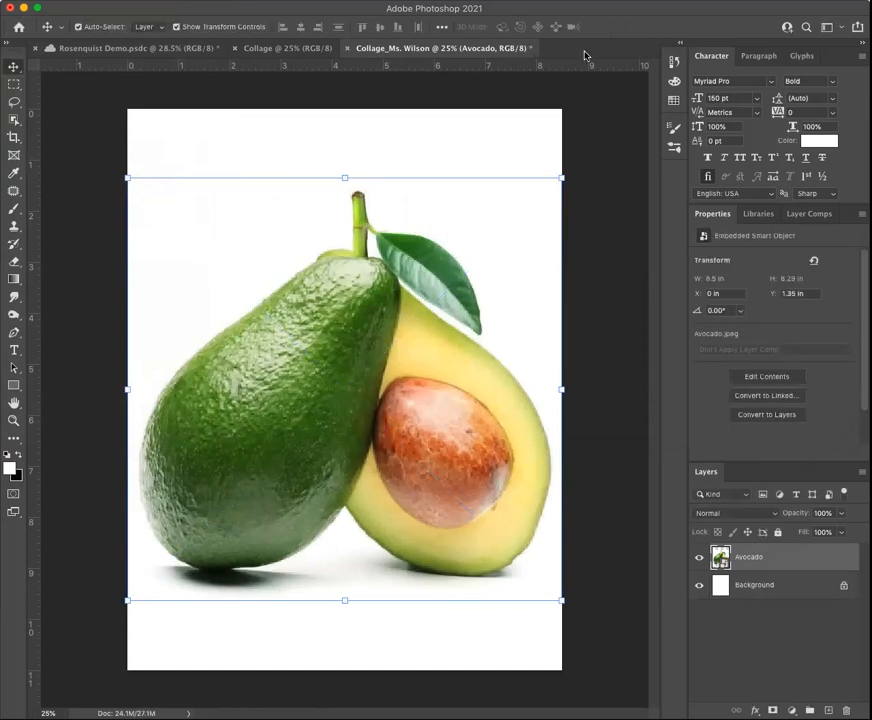
# - Place BMW-2002.jpeg as an embedded image above the avocado, commit it and deselect the layer
pyautogui.click(22, 1)
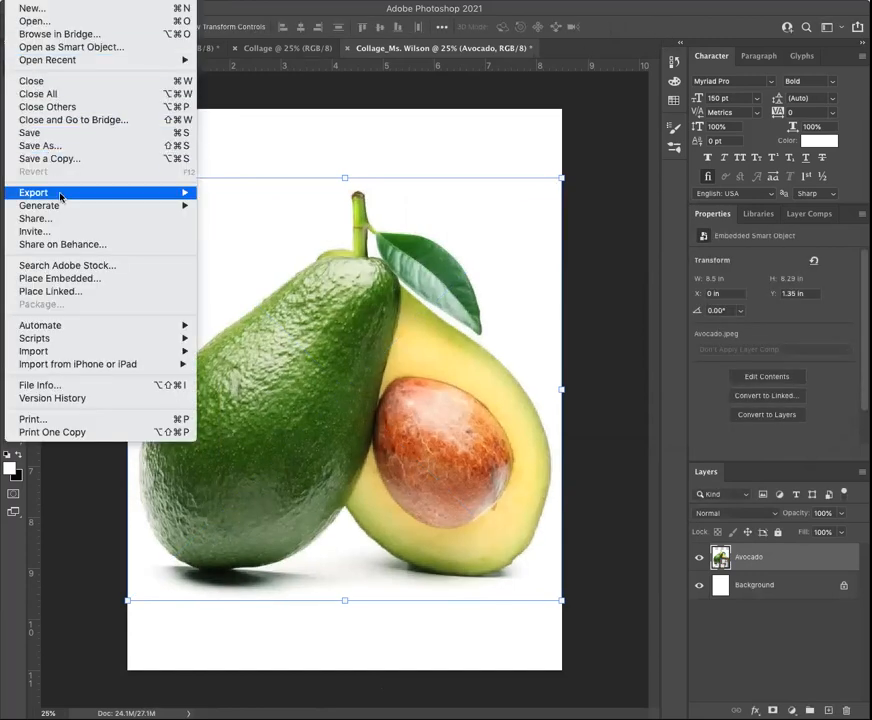
pyautogui.click(78, 278)
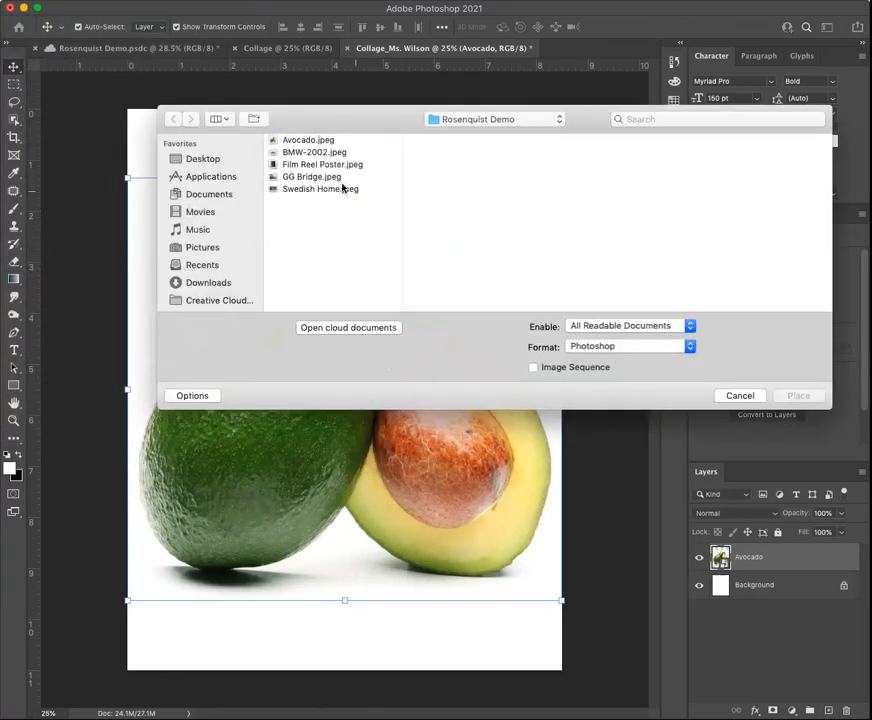
pyautogui.click(339, 153)
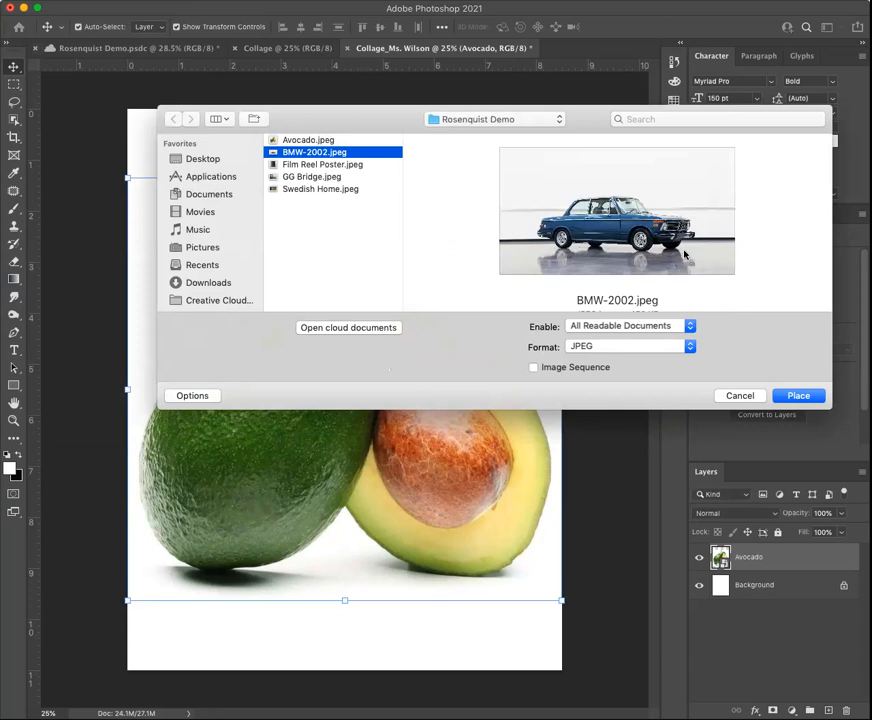
pyautogui.click(799, 396)
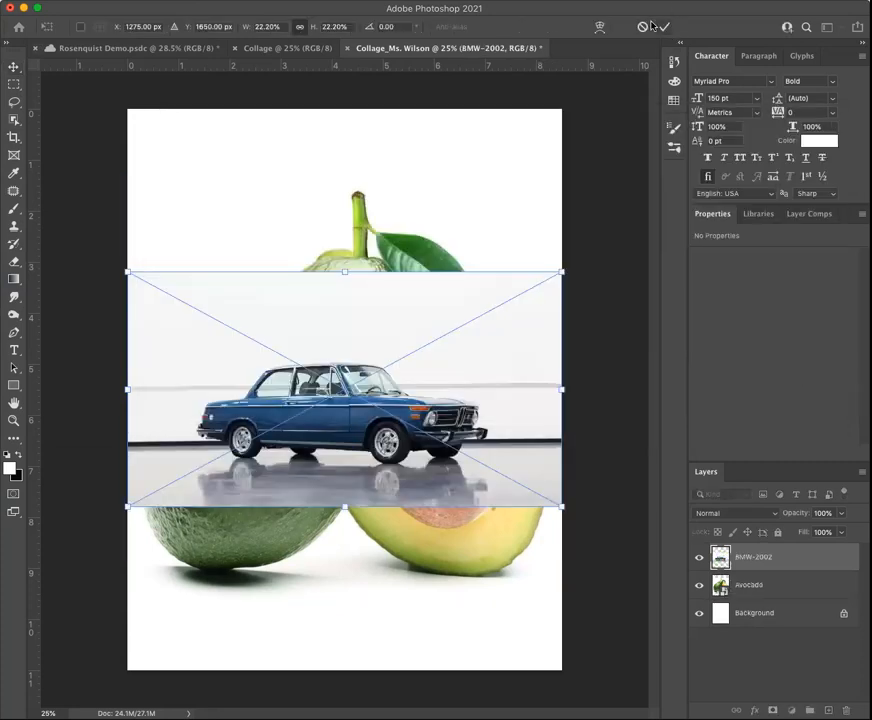
pyautogui.click(665, 27)
pyautogui.click(627, 187)
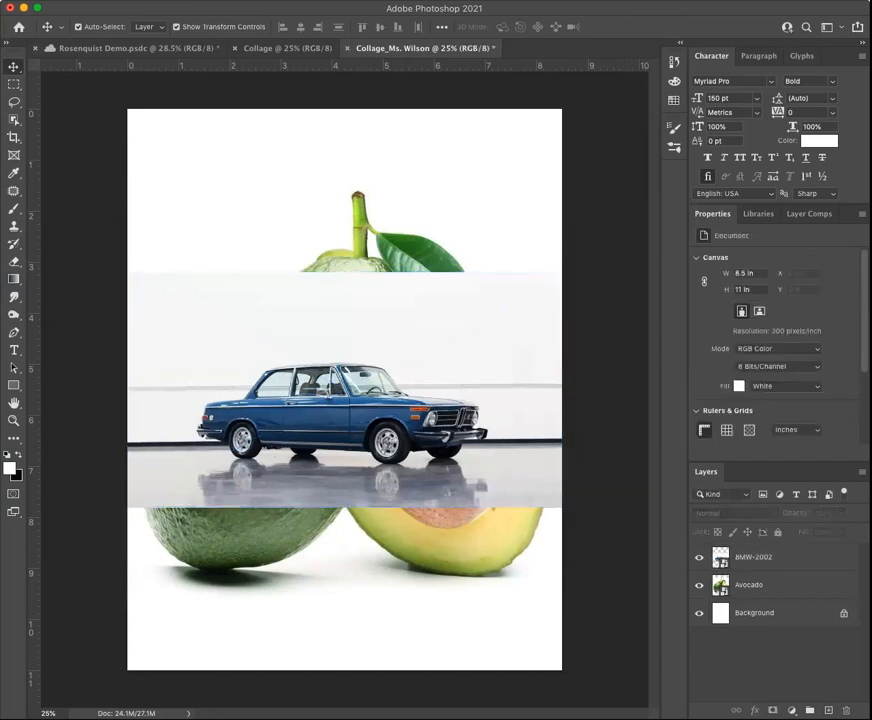
# - Place Film Reel Poster.jpeg as an embedded image above the car and commit the placement
pyautogui.click(18, 1)
pyautogui.moveTo(80, 351)
pyautogui.click(60, 279)
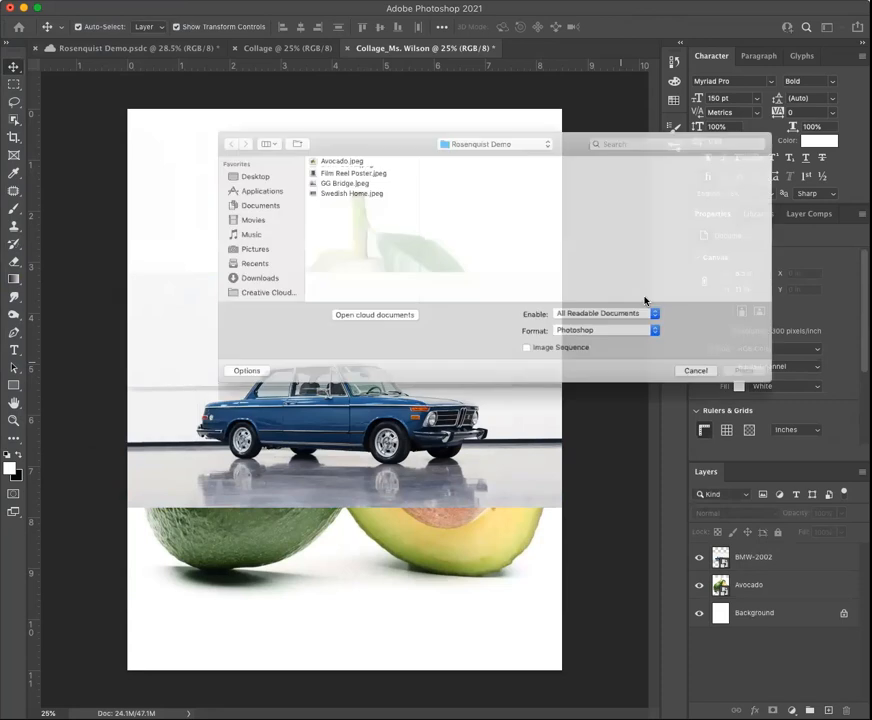
pyautogui.click(322, 166)
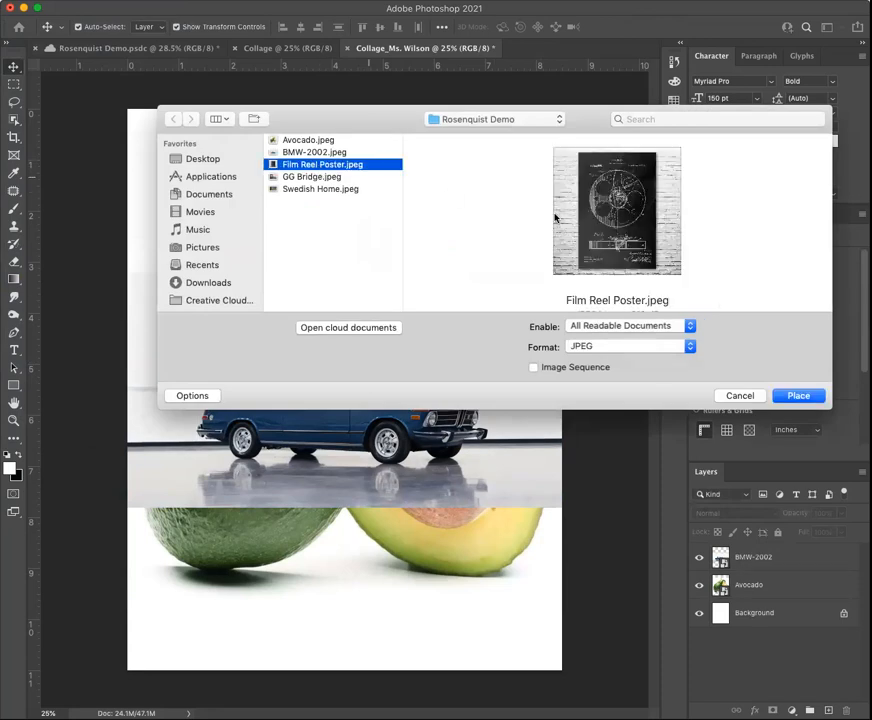
pyautogui.click(792, 396)
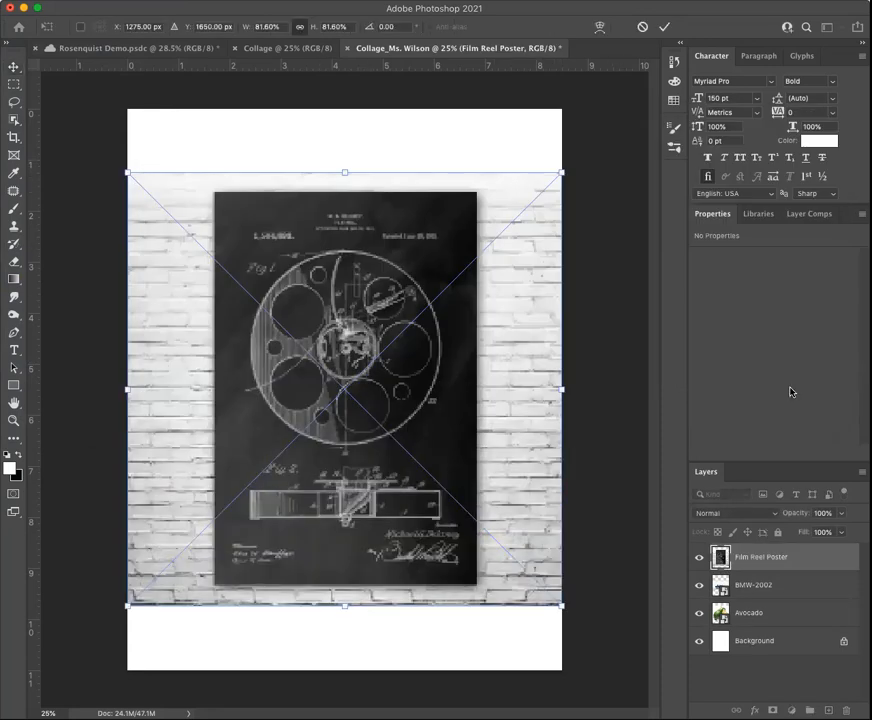
pyautogui.click(664, 27)
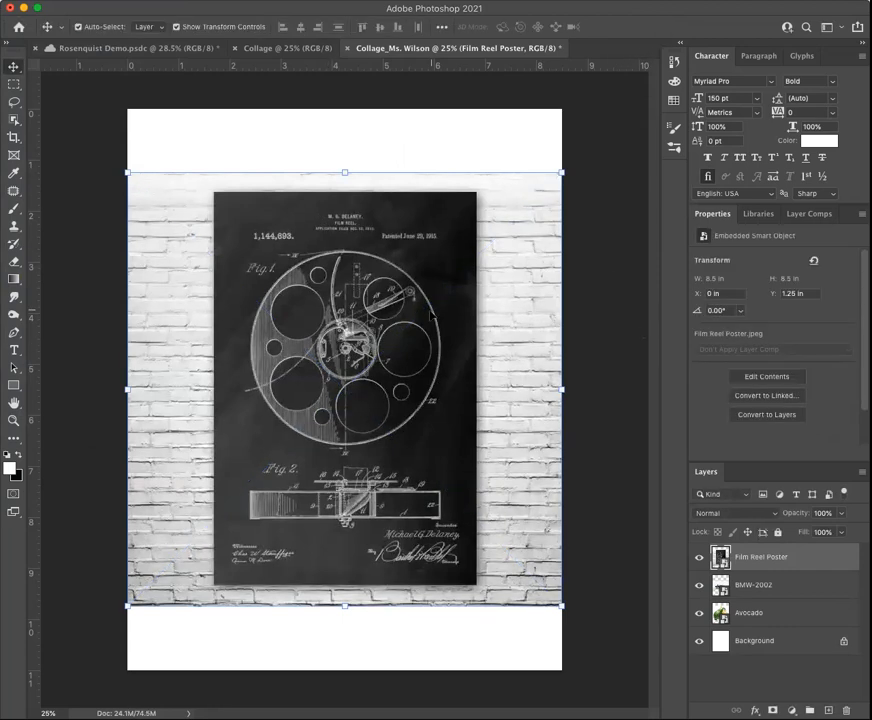
# - Place GG Bridge.jpeg as an embedded image above the film reel poster and commit the placement
pyautogui.click(44, 1)
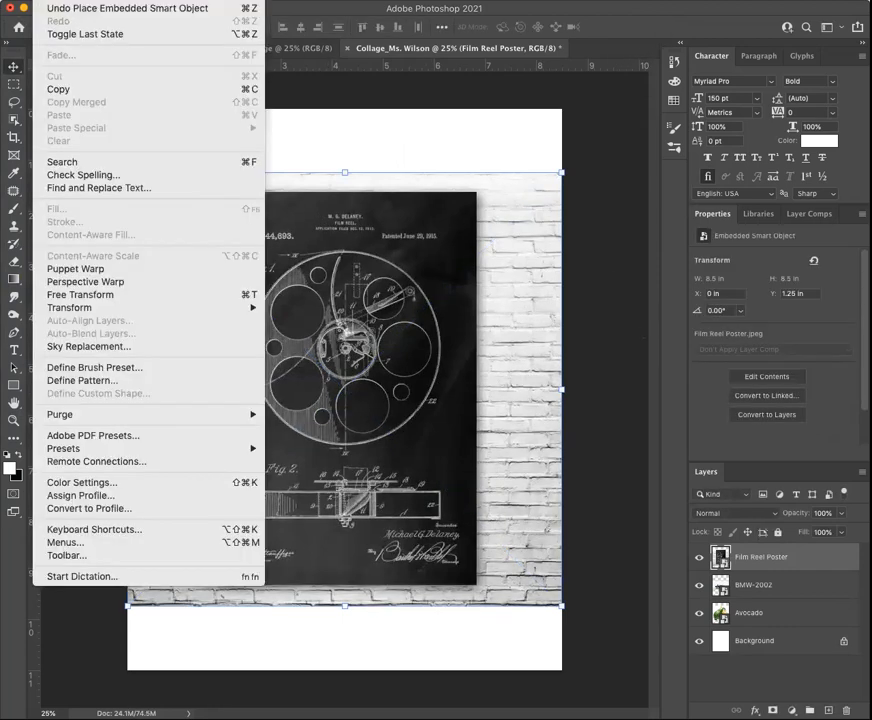
pyautogui.moveTo(18, 1)
pyautogui.click(68, 279)
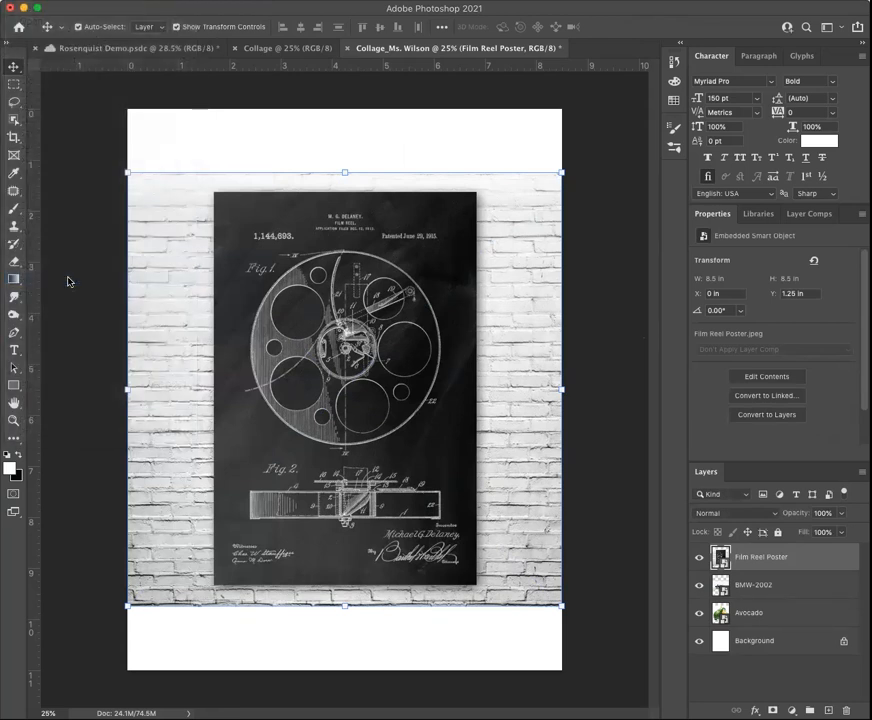
pyautogui.click(316, 177)
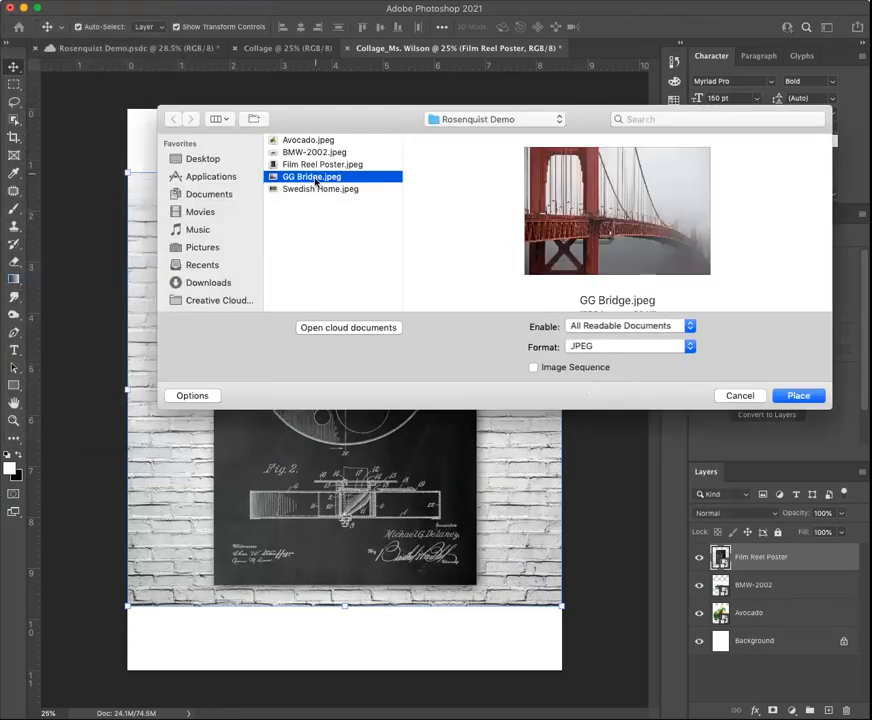
pyautogui.click(797, 396)
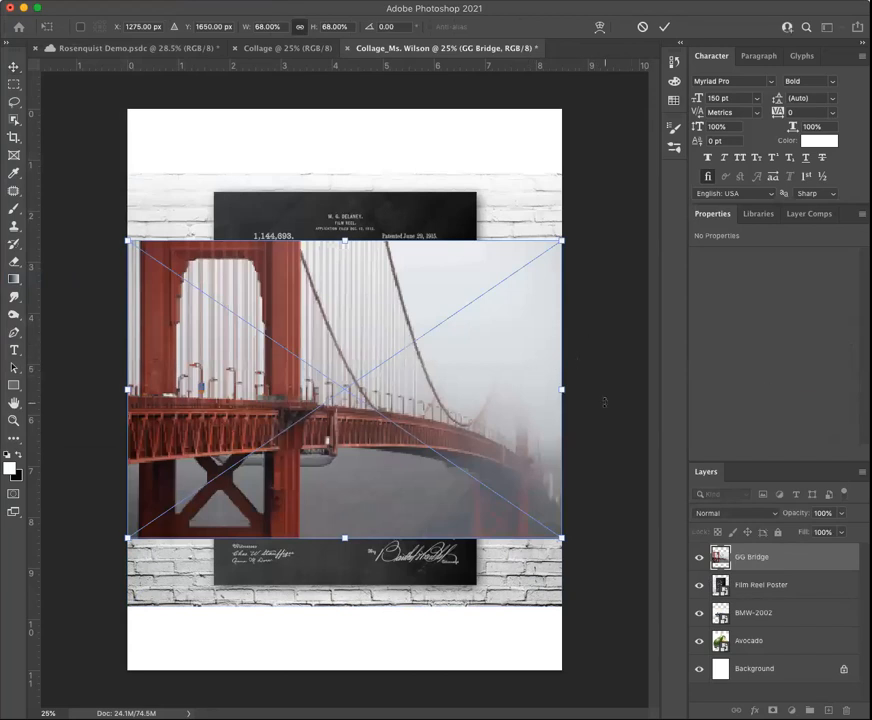
pyautogui.press('Return')
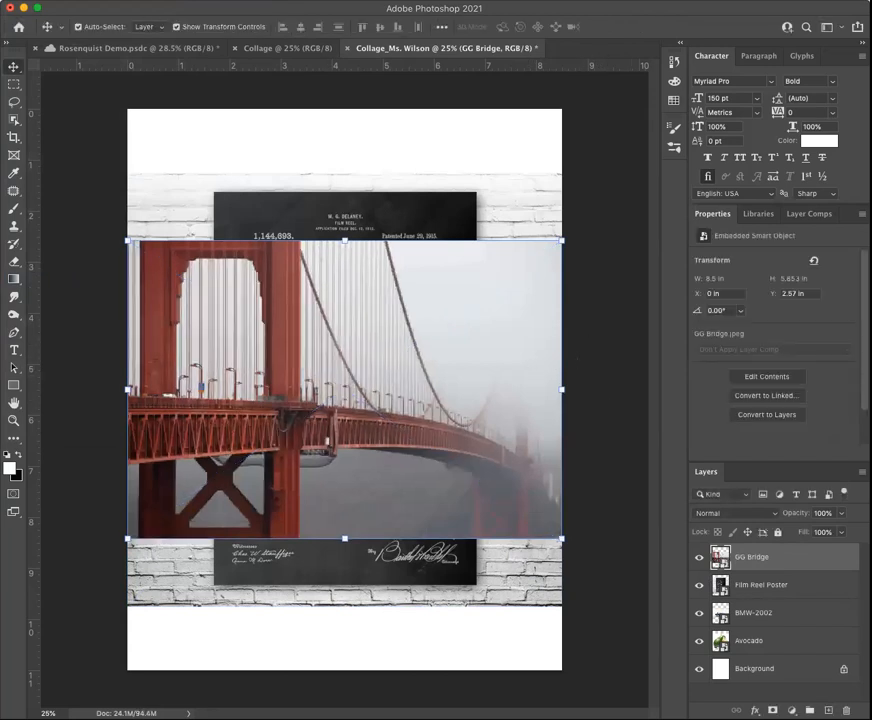
# - Place Swedish Home.jpeg as an embedded image above the bridge, commit the placement and deselect the layer
pyautogui.click(44, 0)
pyautogui.moveTo(18, 0)
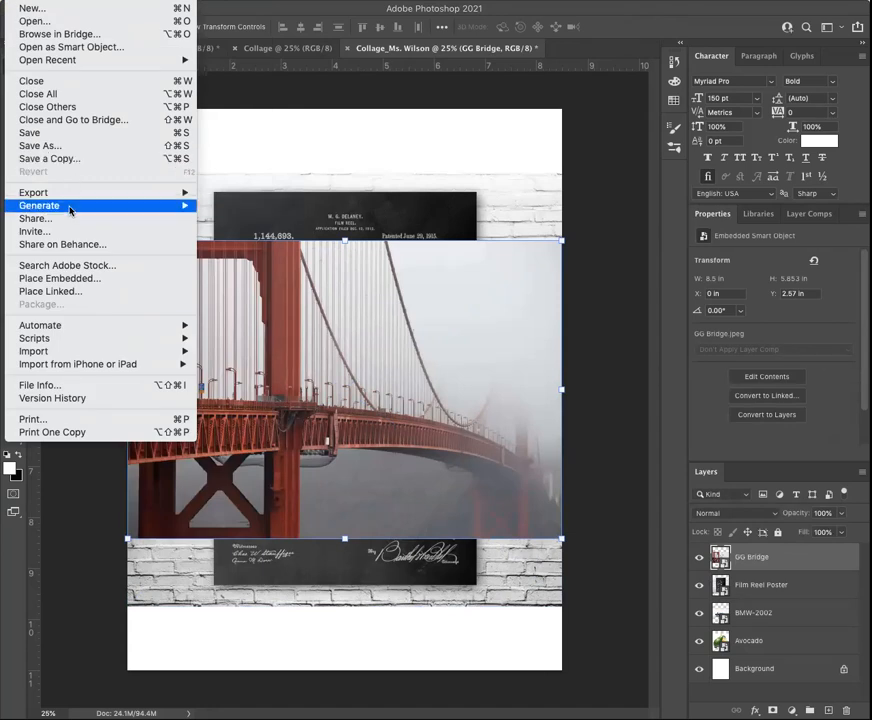
pyautogui.click(58, 278)
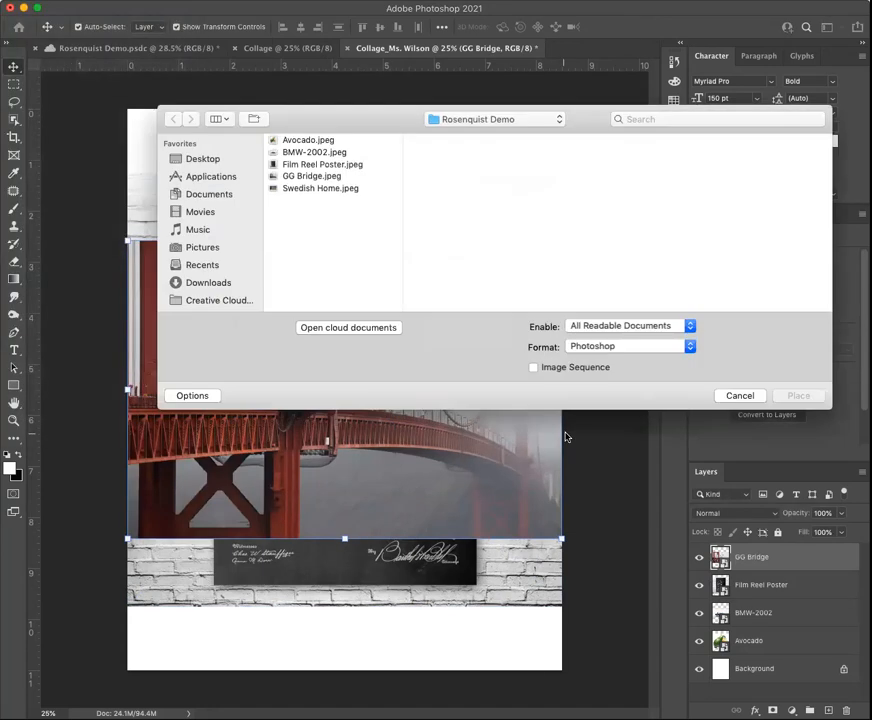
pyautogui.click(321, 188)
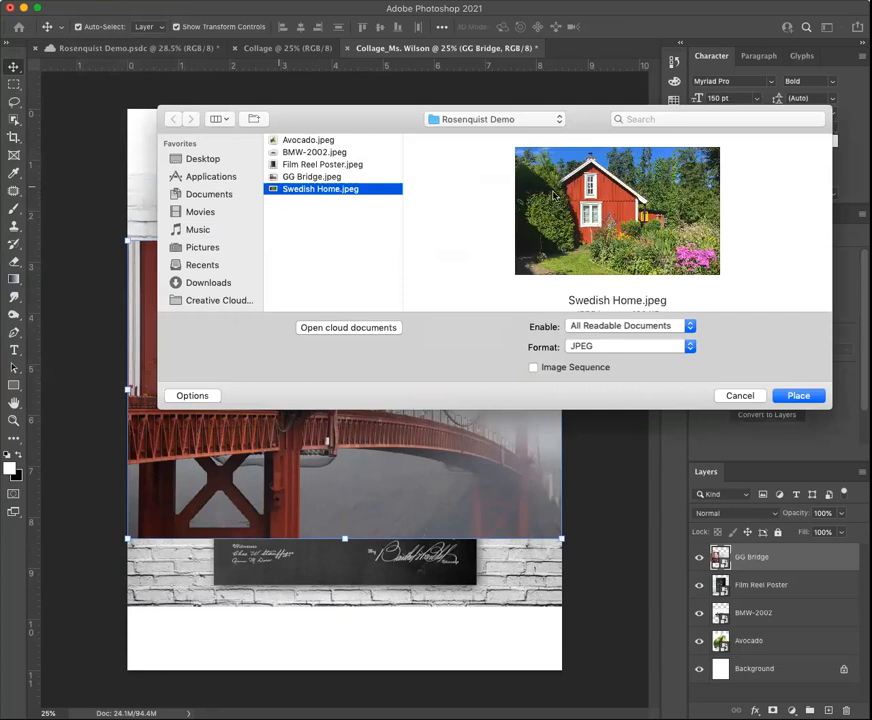
pyautogui.click(798, 395)
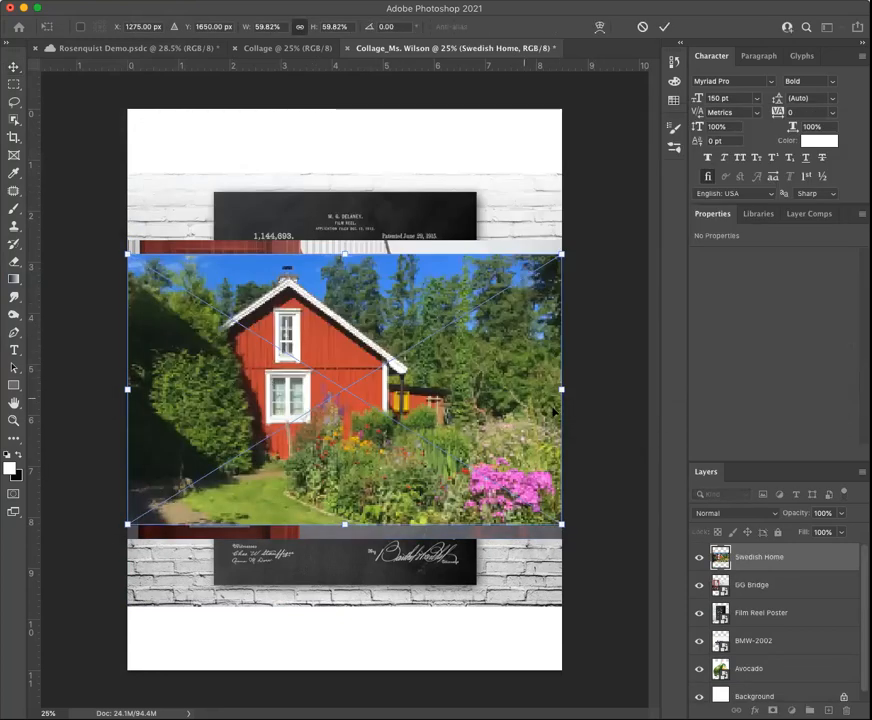
pyautogui.click(664, 27)
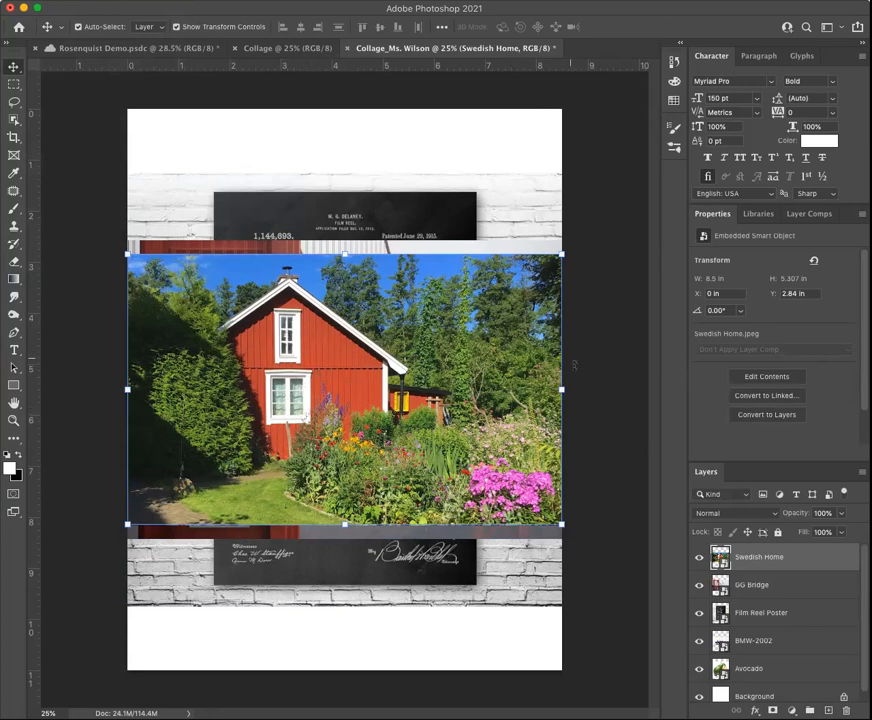
pyautogui.click(609, 437)
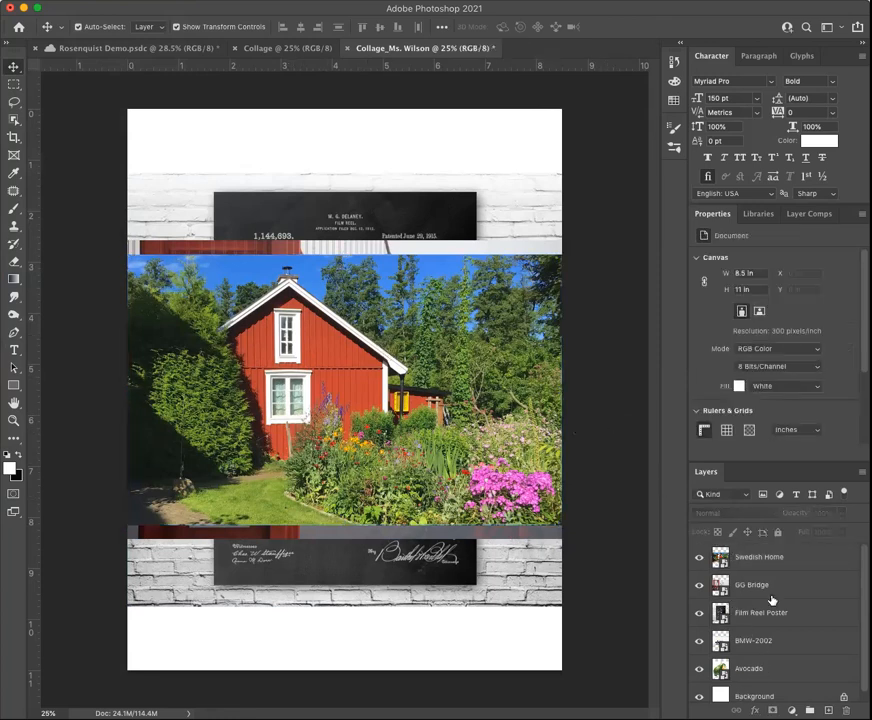
# - Hide the five image layers one by one from Swedish Home down to Avocado, and show them all again
pyautogui.scroll(-1, 770, 609)
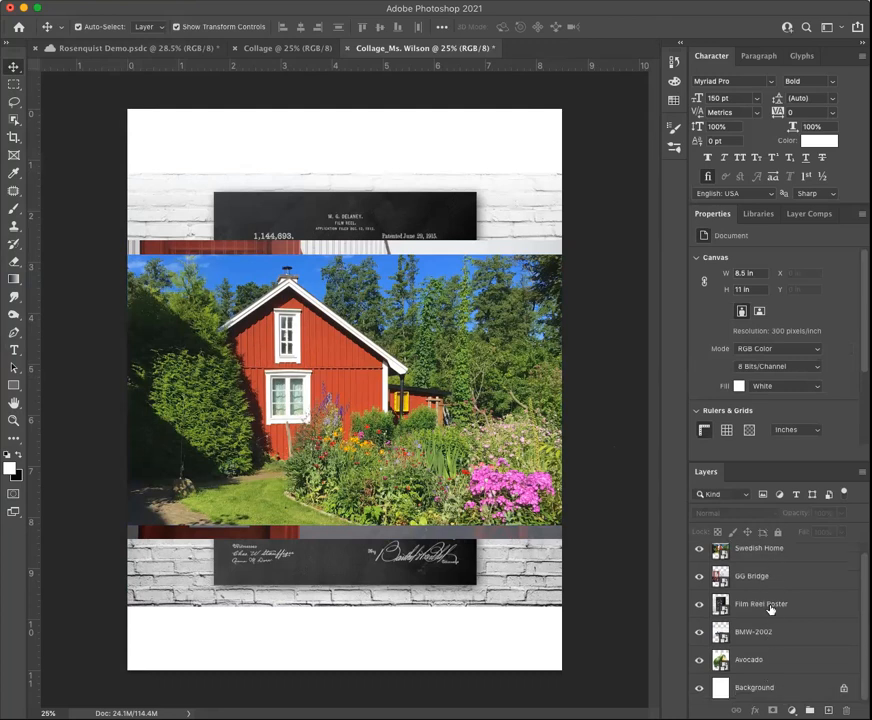
pyautogui.scroll(1, 775, 600)
pyautogui.click(699, 557)
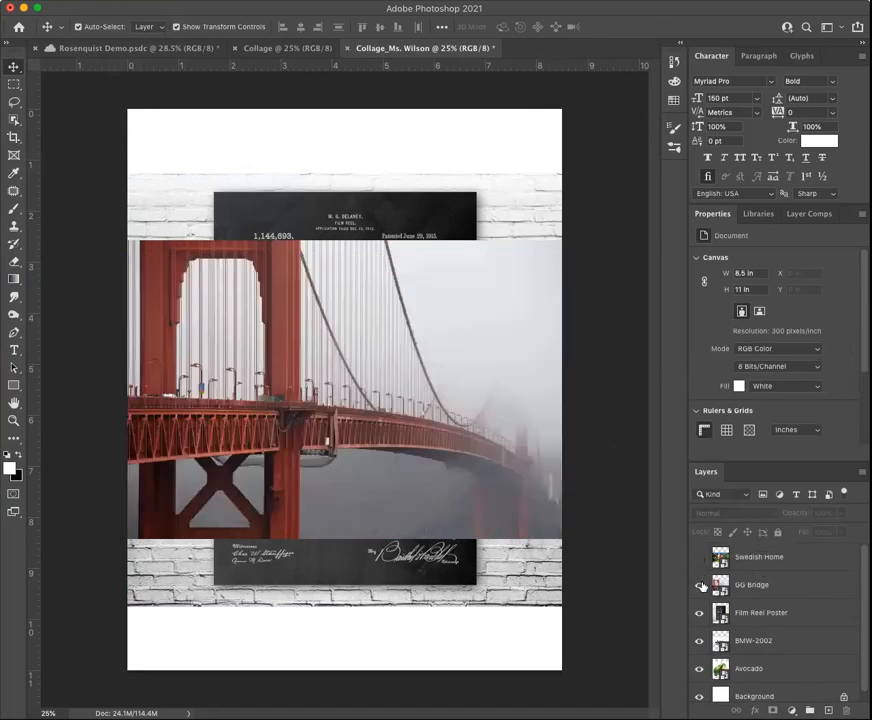
pyautogui.click(699, 586)
pyautogui.click(699, 612)
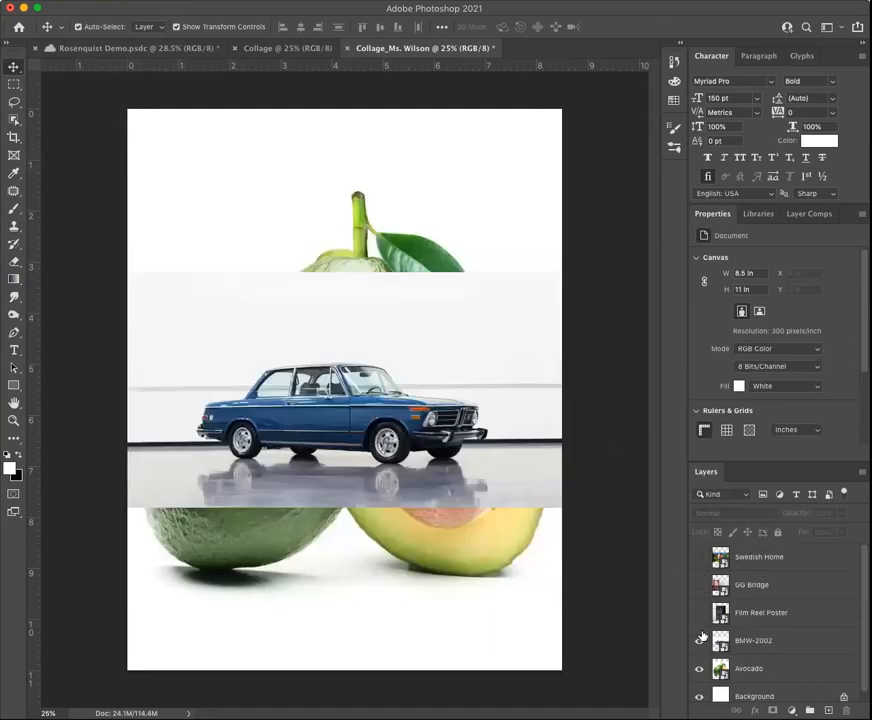
pyautogui.click(699, 641)
pyautogui.click(699, 668)
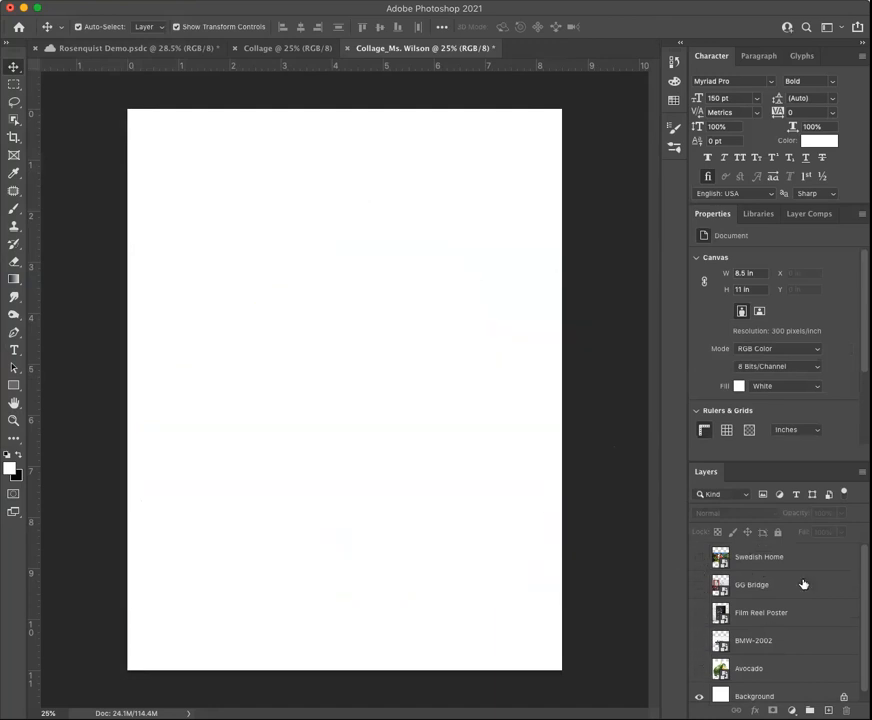
pyautogui.moveTo(698, 669); pyautogui.dragTo(700, 540)
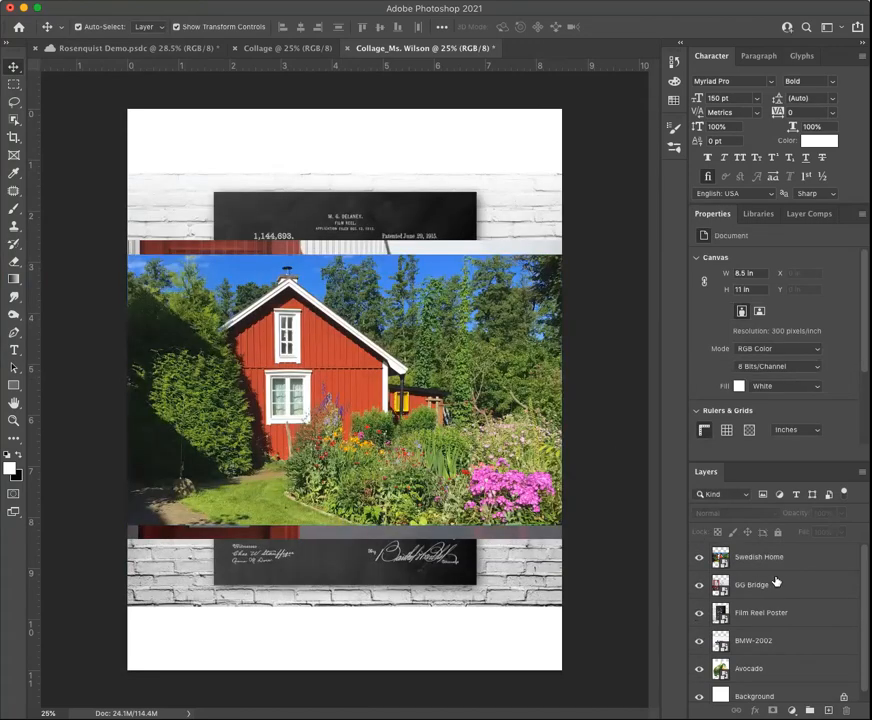
# - Reorder the layers so Swedish Home sits directly above Background, followed upward by GG Bridge, BMW-2002, Avocado and Film Reel Poster
pyautogui.moveTo(754, 561); pyautogui.dragTo(754, 684)
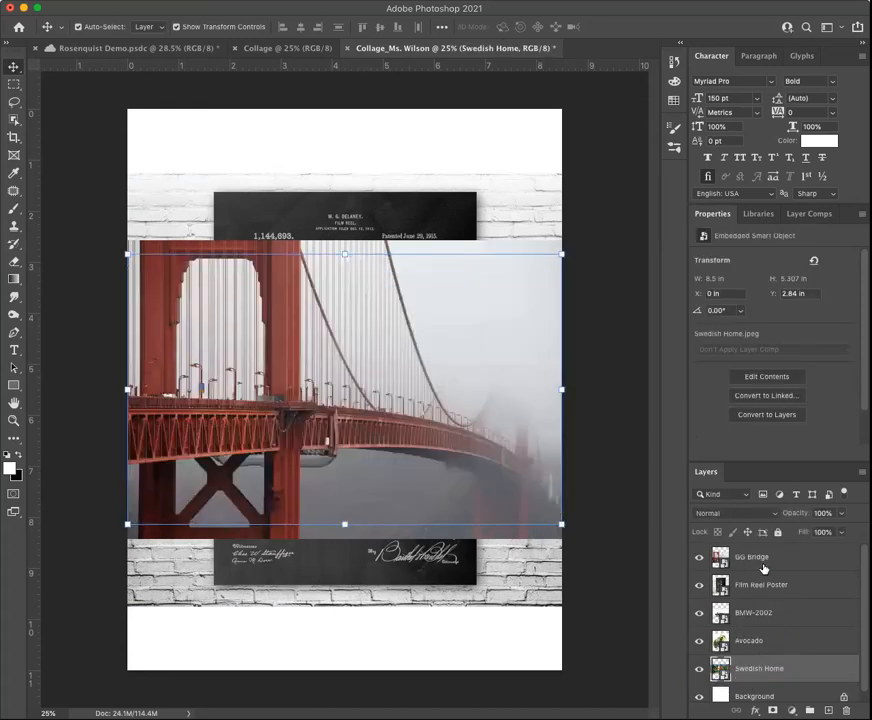
pyautogui.moveTo(761, 560); pyautogui.dragTo(764, 658)
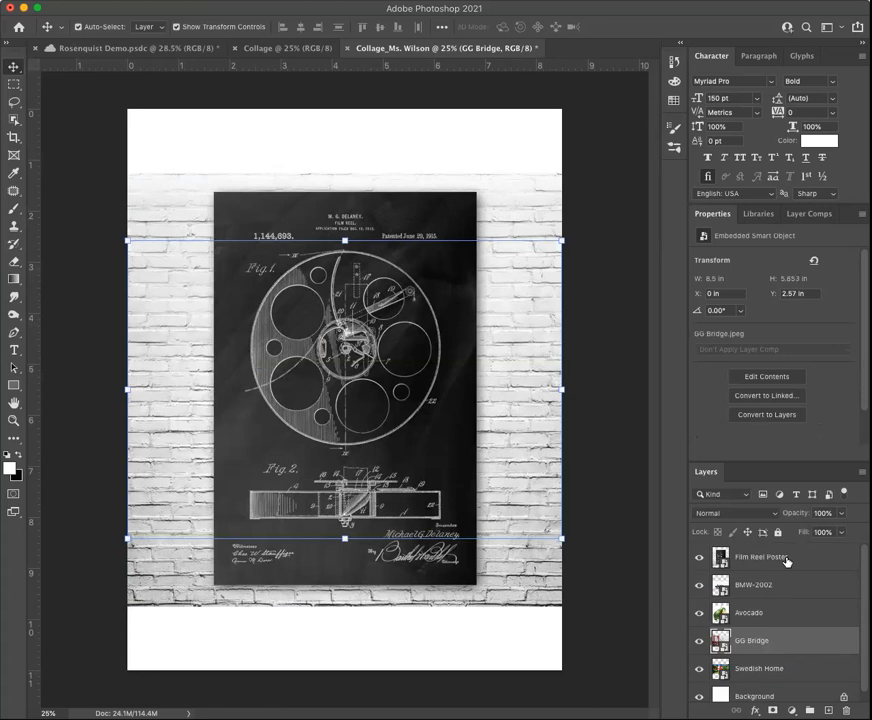
pyautogui.moveTo(777, 584); pyautogui.dragTo(786, 625)
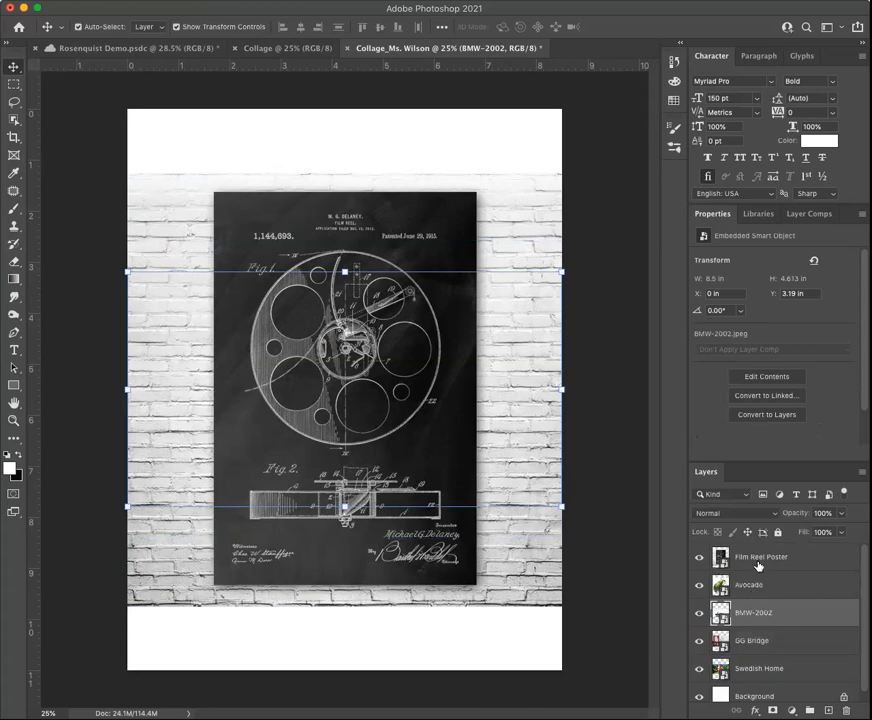
# - Hide the Film Reel Poster, Avocado, BMW-2002 and GG Bridge layers, leaving Swedish Home and Background shown
pyautogui.moveTo(699, 645); pyautogui.dragTo(700, 556)
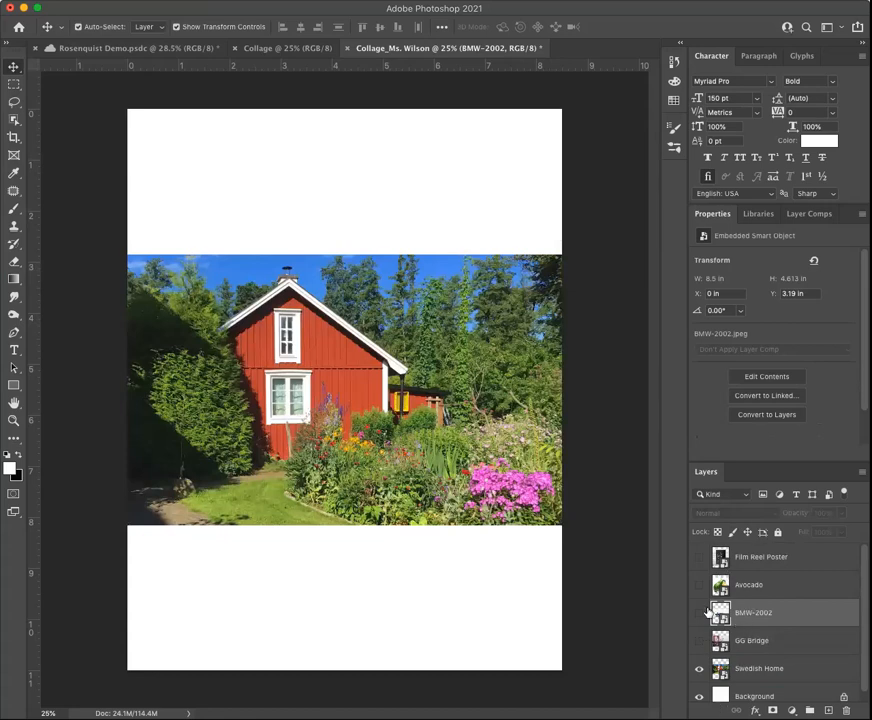
pyautogui.click(699, 648)
pyautogui.click(699, 647)
# - Move the Swedish Home image down to the page's bottom edge, at X 0 in and Y 5.69 in, and deselect it
pyautogui.click(794, 670)
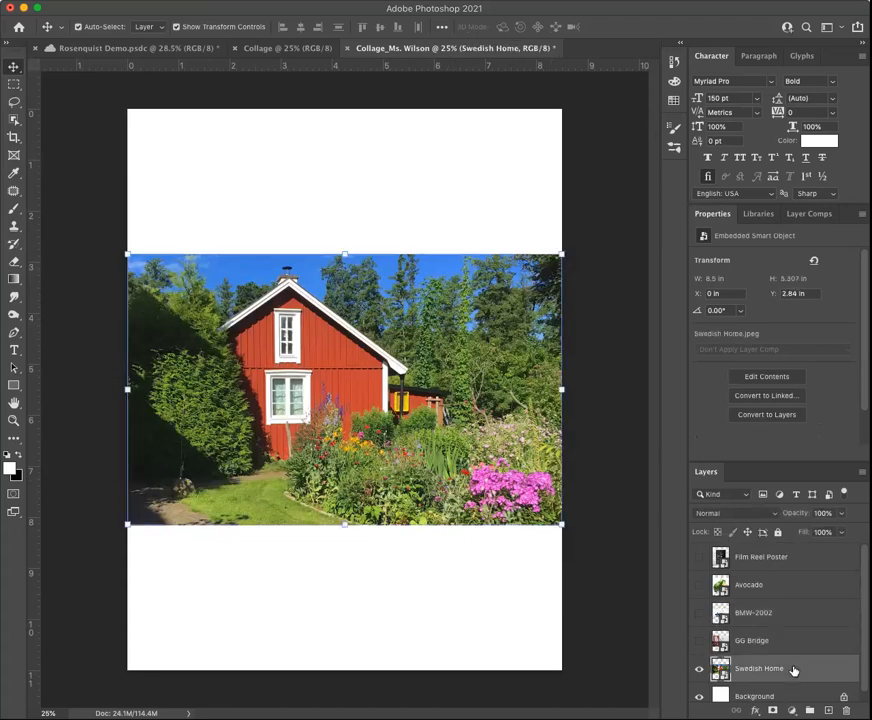
pyautogui.moveTo(427, 385); pyautogui.dragTo(410, 522)
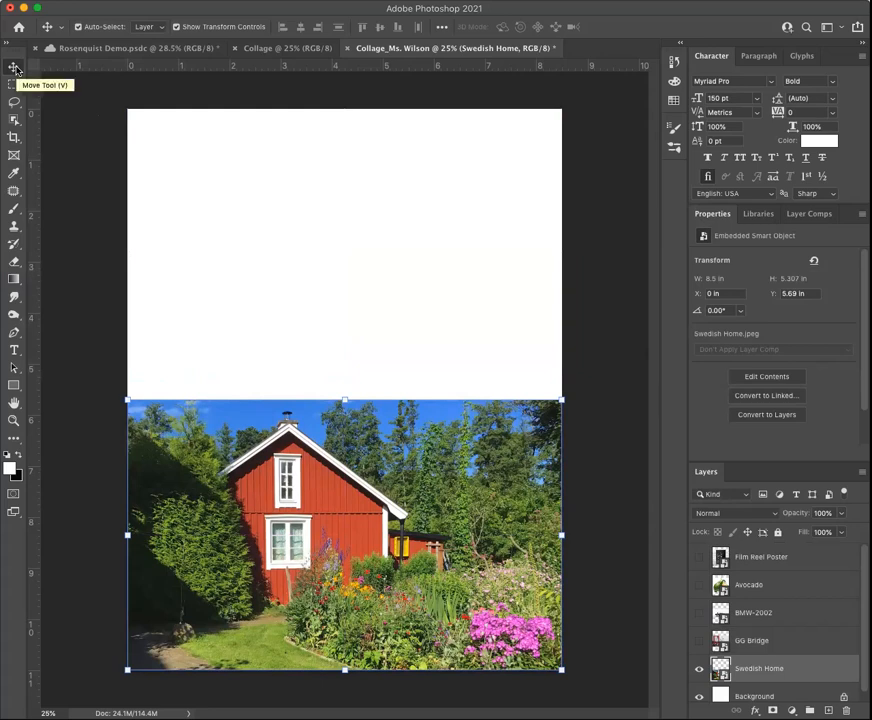
pyautogui.moveTo(415, 491)
pyautogui.mouseDown()
pyautogui.moveTo(414, 481)
pyautogui.moveTo(409, 494)
pyautogui.mouseUp()
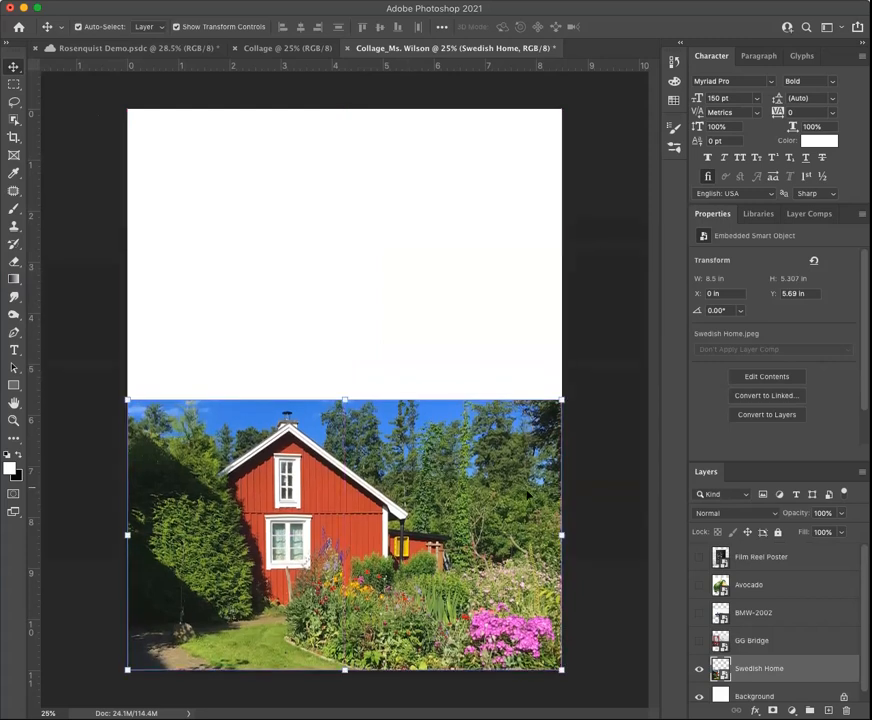
pyautogui.click(607, 412)
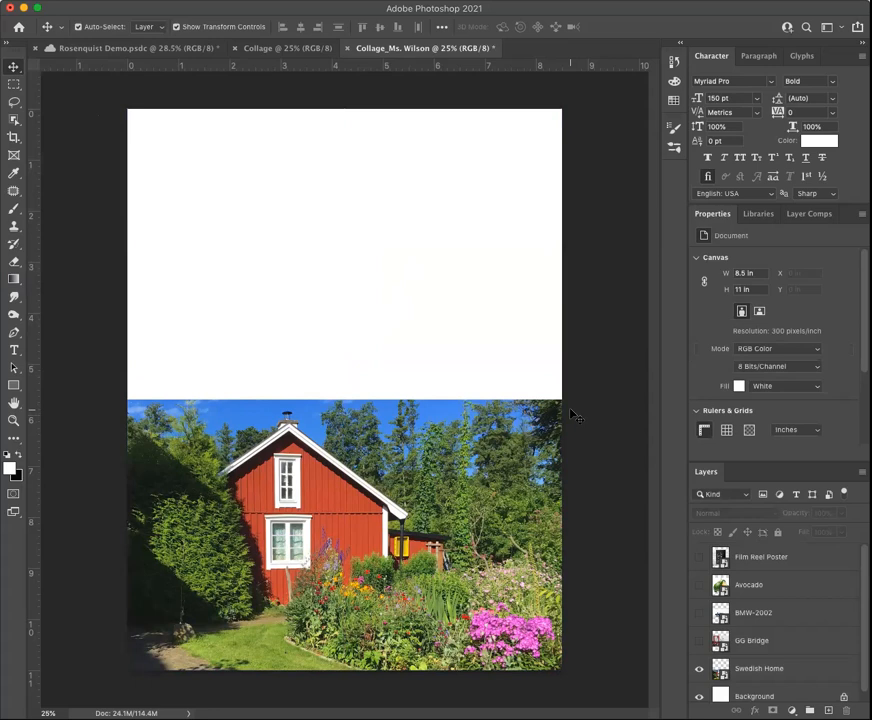
# - Select the blue sky on the Swedish Home layer with Color Range, sampling the sky beside the roof at fuzziness 40
pyautogui.moveTo(864, 568); pyautogui.dragTo(864, 627)
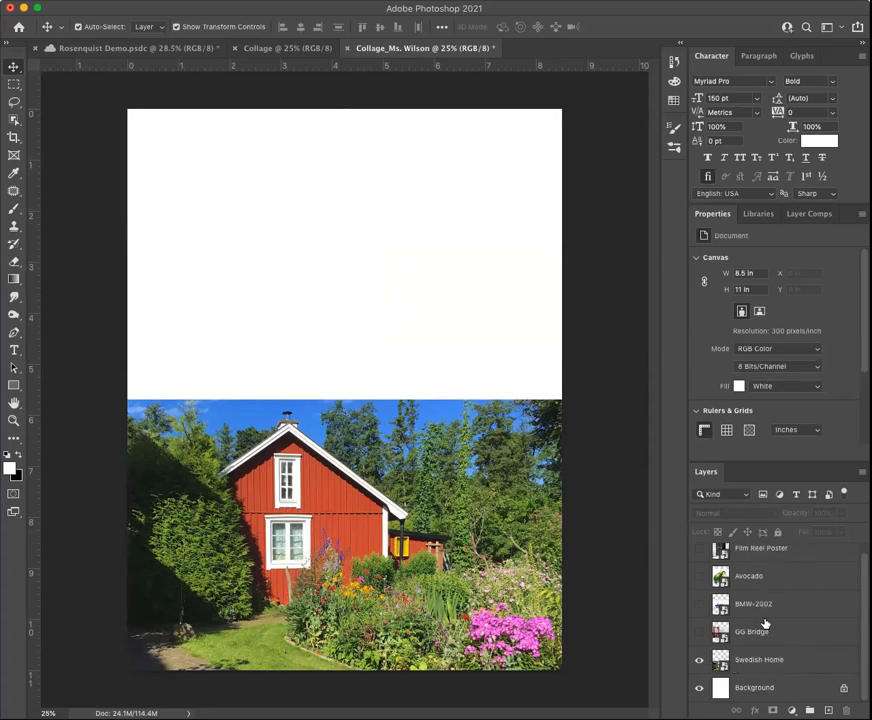
pyautogui.click(817, 663)
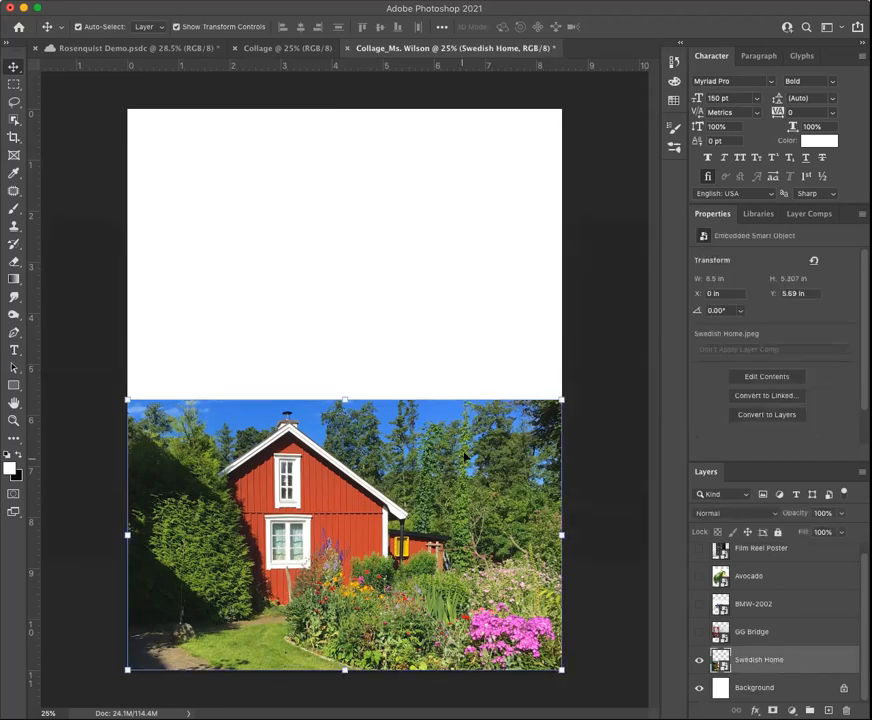
pyautogui.click(190, 0)
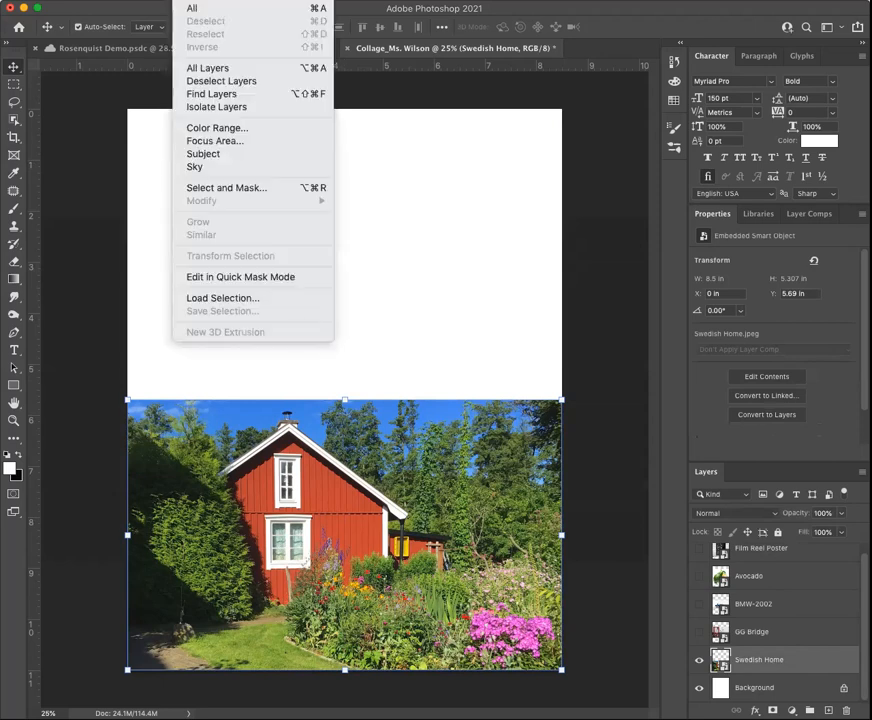
pyautogui.click(226, 130)
pyautogui.moveTo(868, 10); pyautogui.dragTo(723, 97)
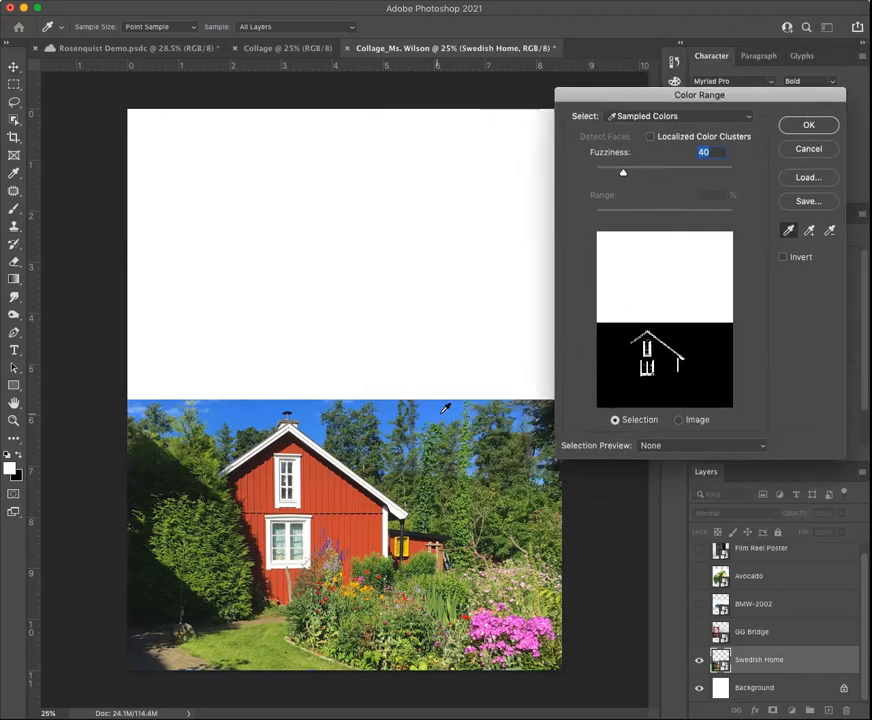
pyautogui.click(246, 417)
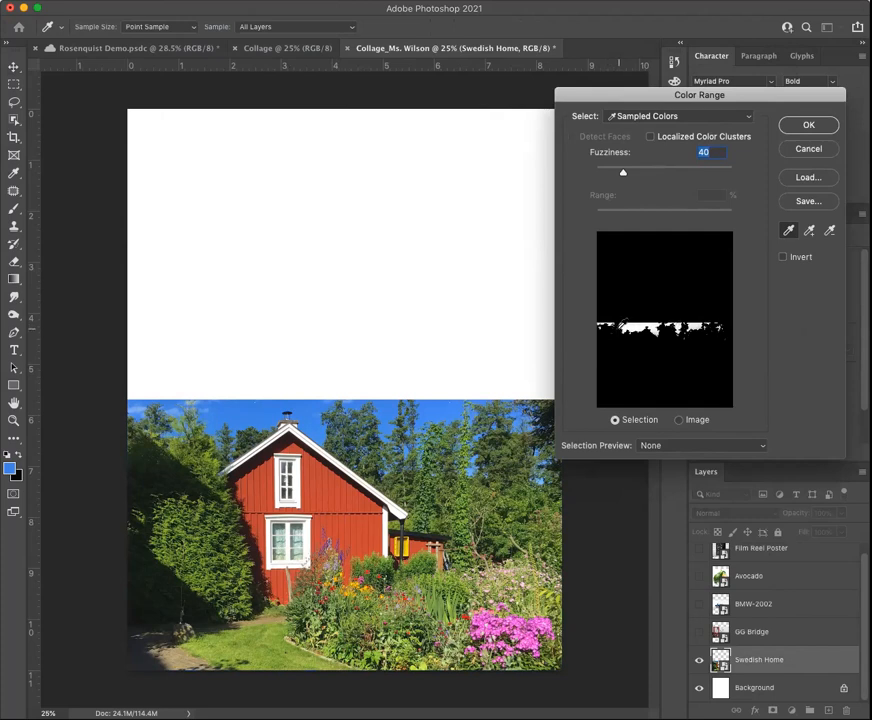
pyautogui.click(808, 126)
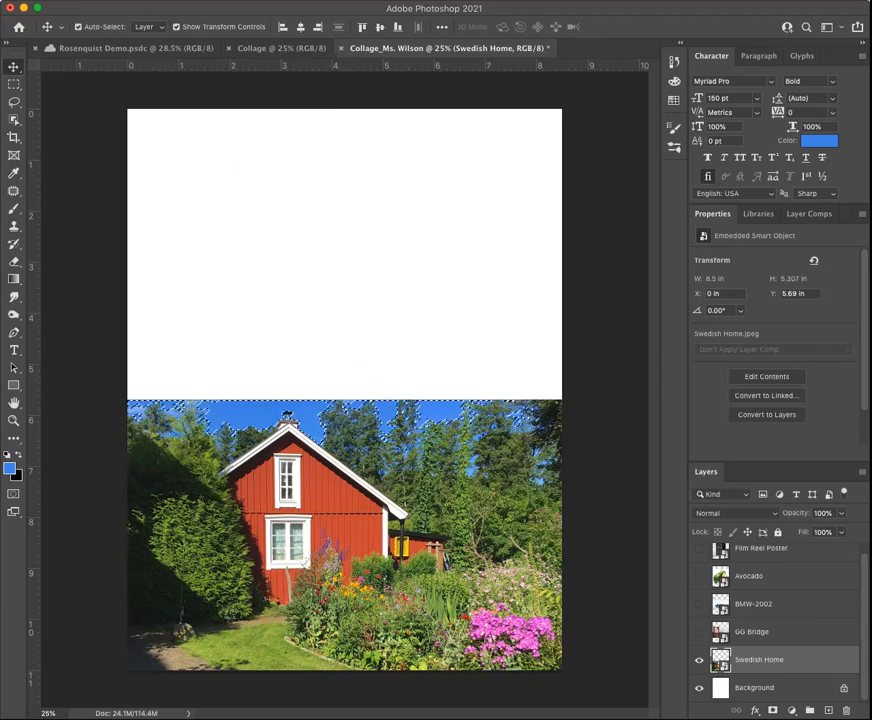
# - Expand the sky selection by 6 pixels
pyautogui.click(185, 1)
pyautogui.moveTo(211, 204)
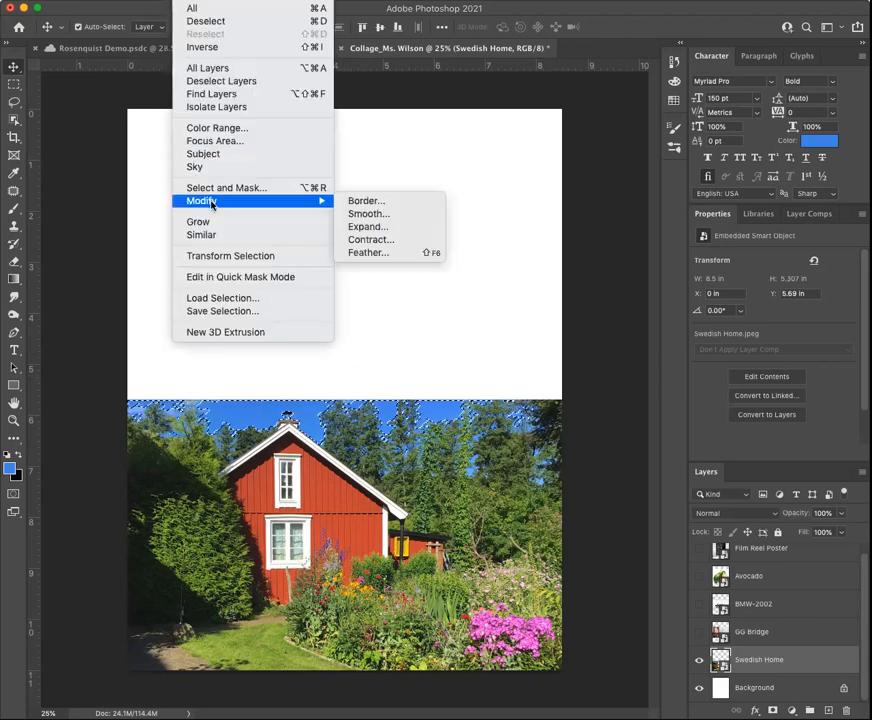
pyautogui.click(370, 228)
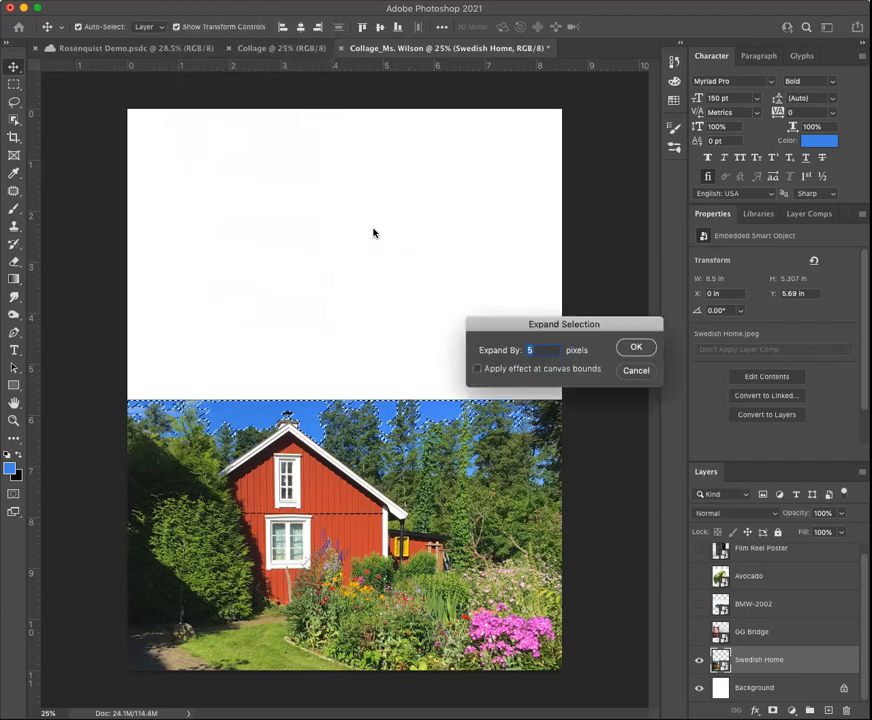
pyautogui.moveTo(547, 331); pyautogui.dragTo(452, 264)
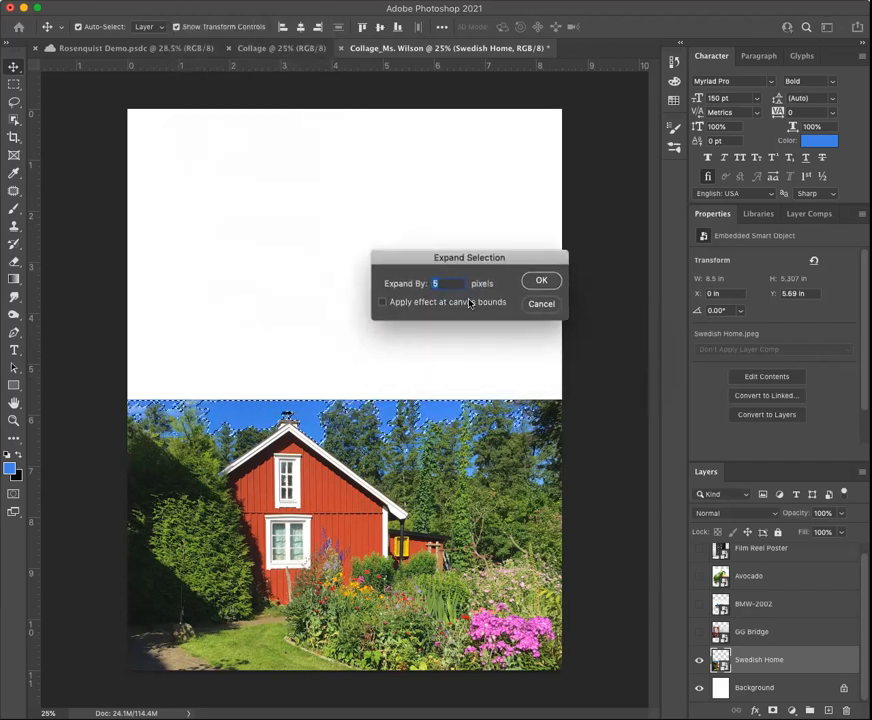
pyautogui.write('6')
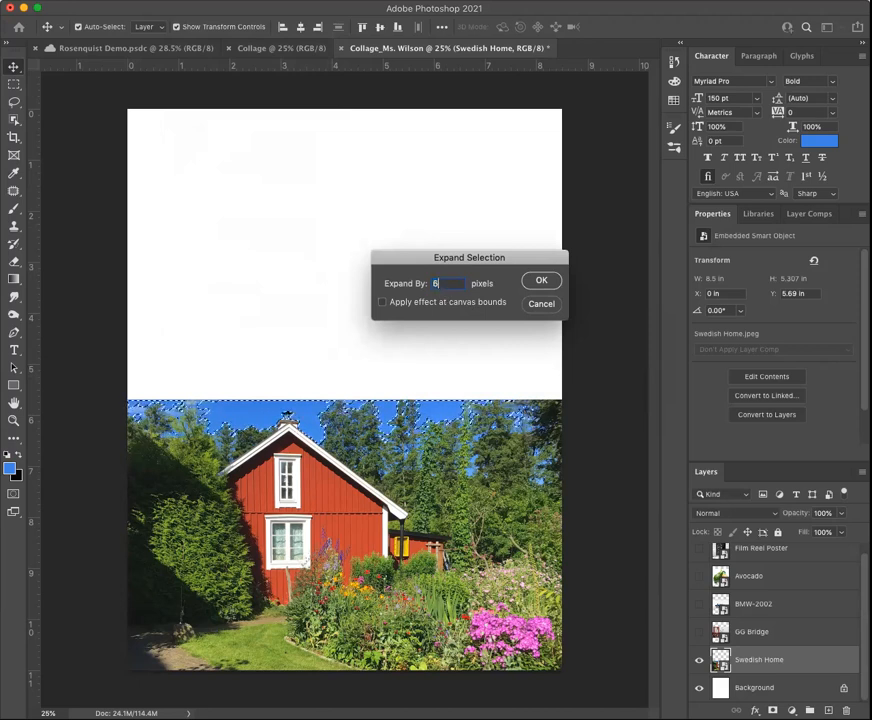
pyautogui.click(537, 282)
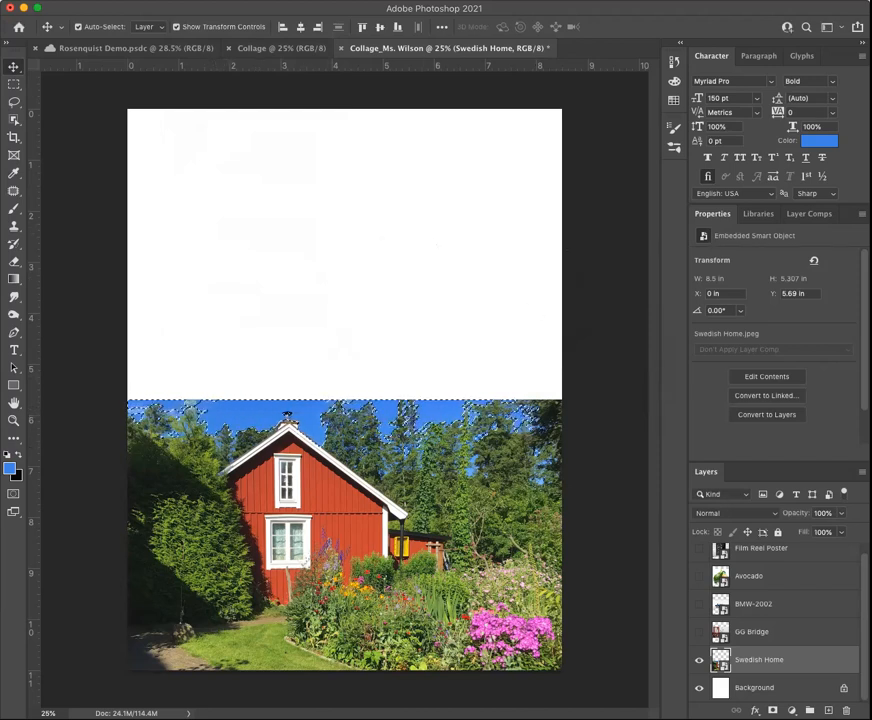
# - Expand the sky selection again, by 7 pixels
pyautogui.click(190, 1)
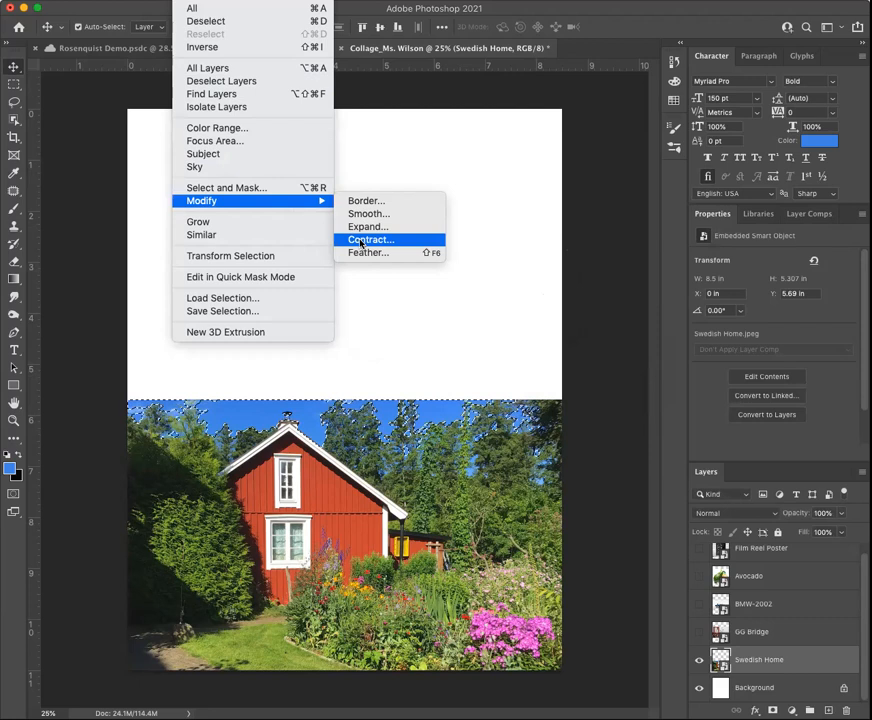
pyautogui.click(362, 227)
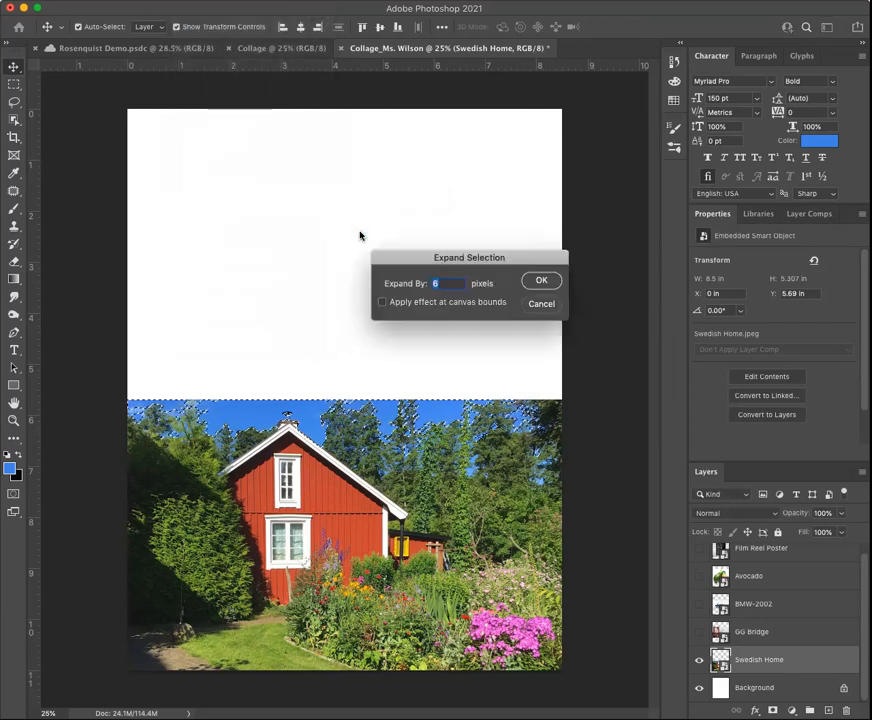
pyautogui.write('7')
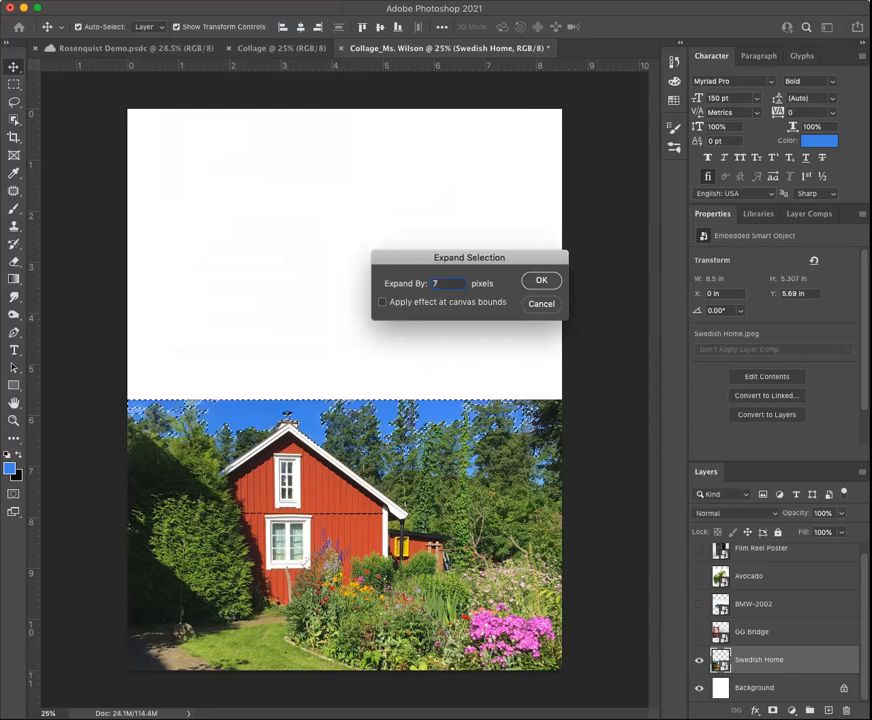
pyautogui.press('Return')
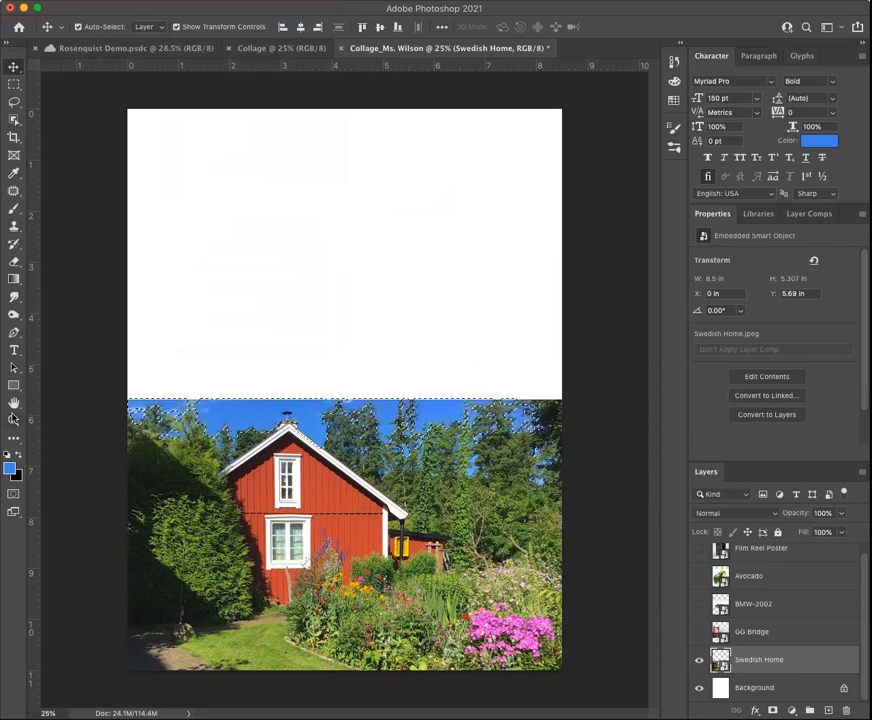
# - Contract the sky selection on the Swedish Home layer by 3 pixels
pyautogui.press('z')
pyautogui.click(287, 418)
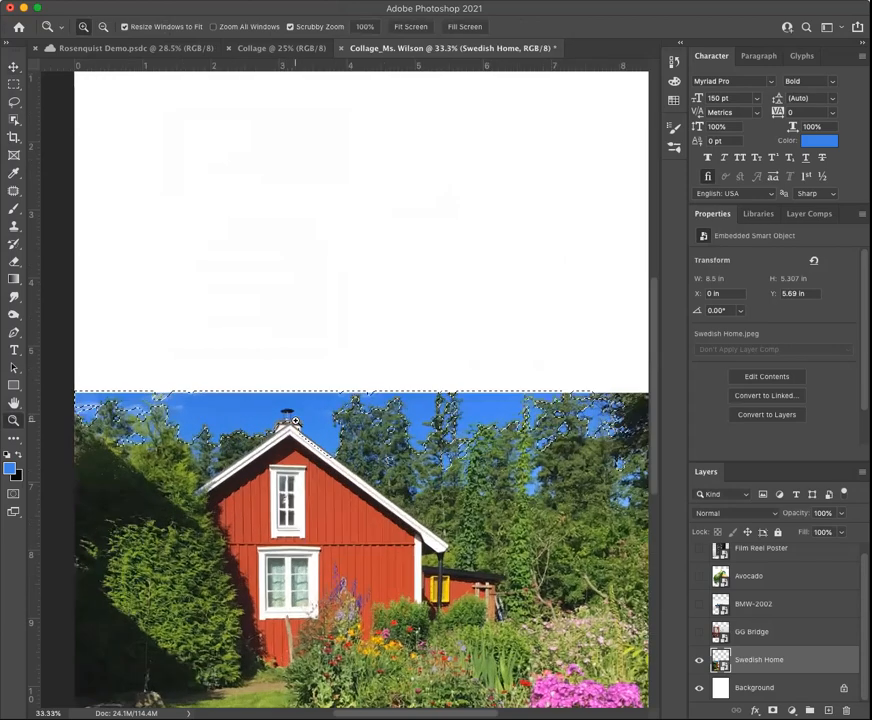
pyautogui.click(280, 417)
pyautogui.click(266, 415)
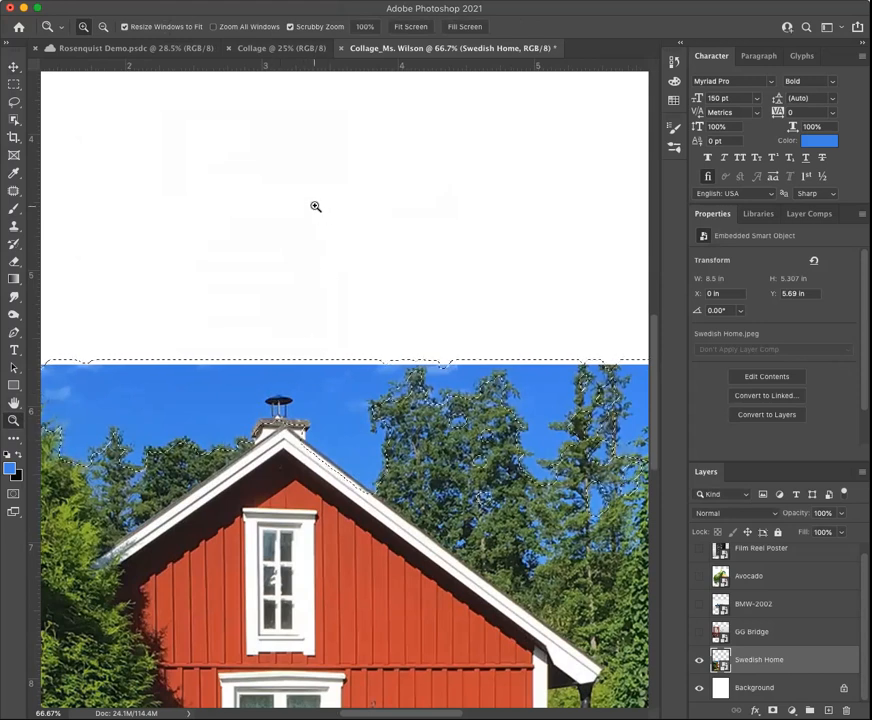
pyautogui.click(232, 1)
pyautogui.moveTo(190, 1)
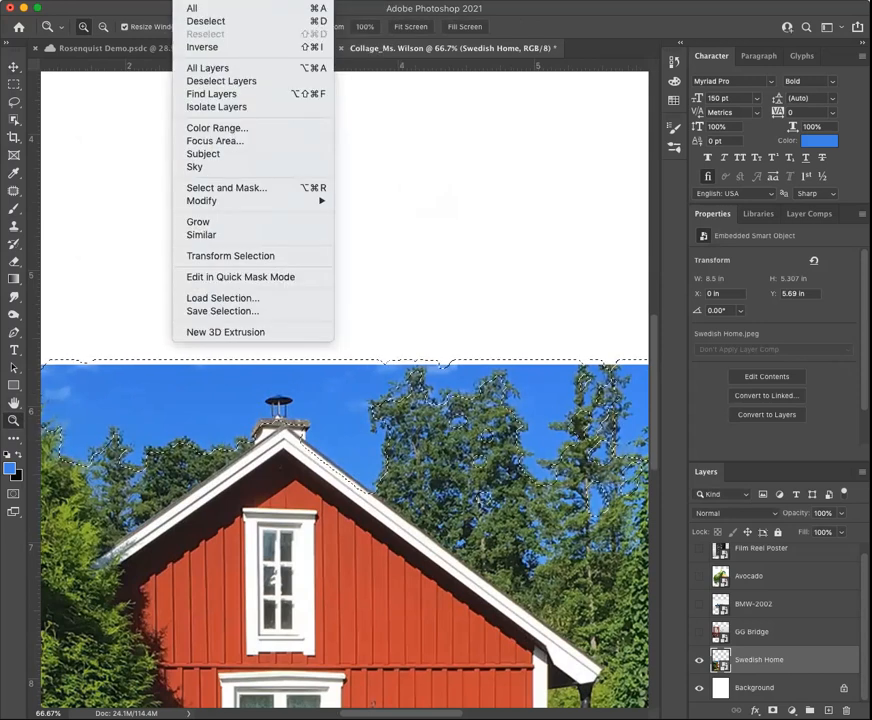
pyautogui.moveTo(243, 206)
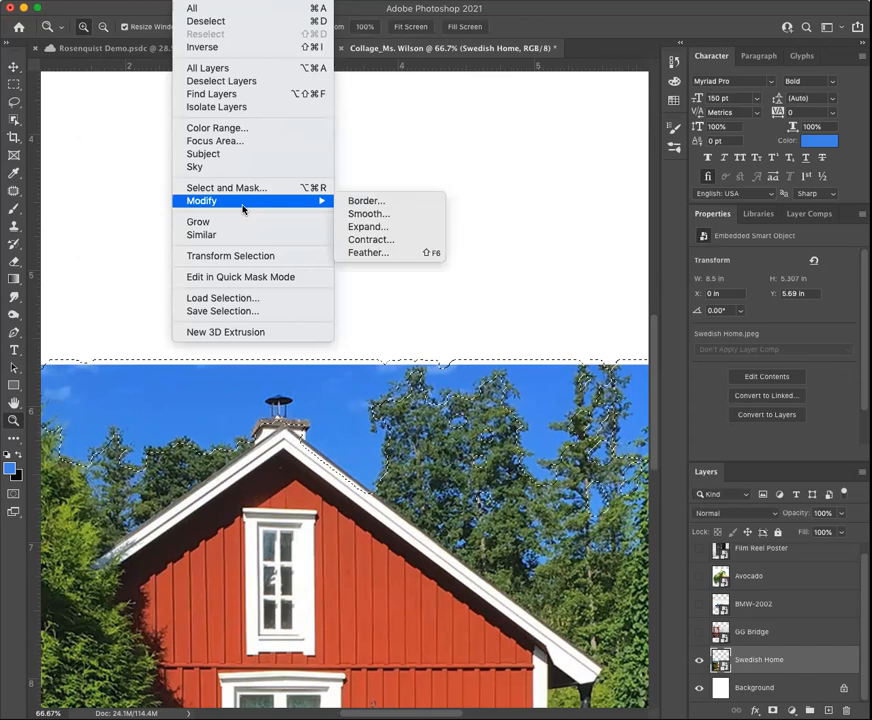
pyautogui.click(367, 241)
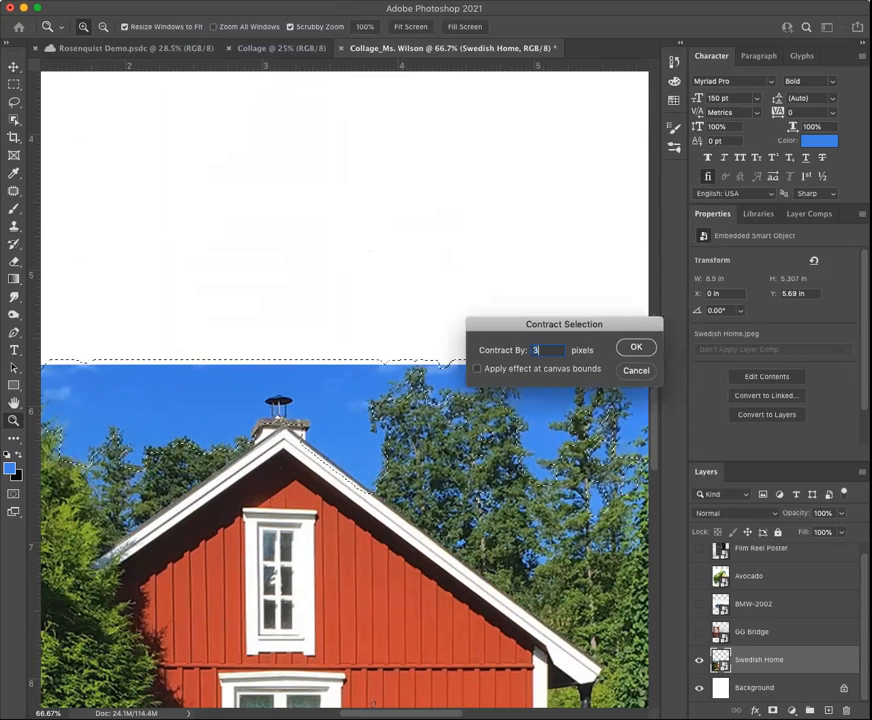
pyautogui.click(644, 349)
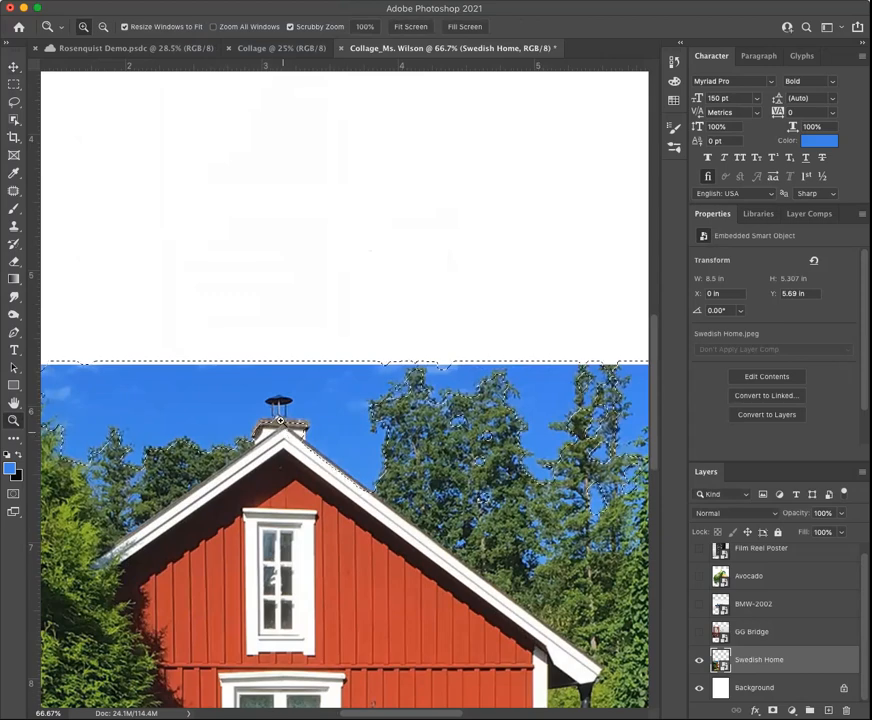
# - Subtract the chimney and its metal cap from the sky selection with the Lasso tool
pyautogui.hscroll(-5, 197, 396)
pyautogui.hscroll(5, 198, 396)
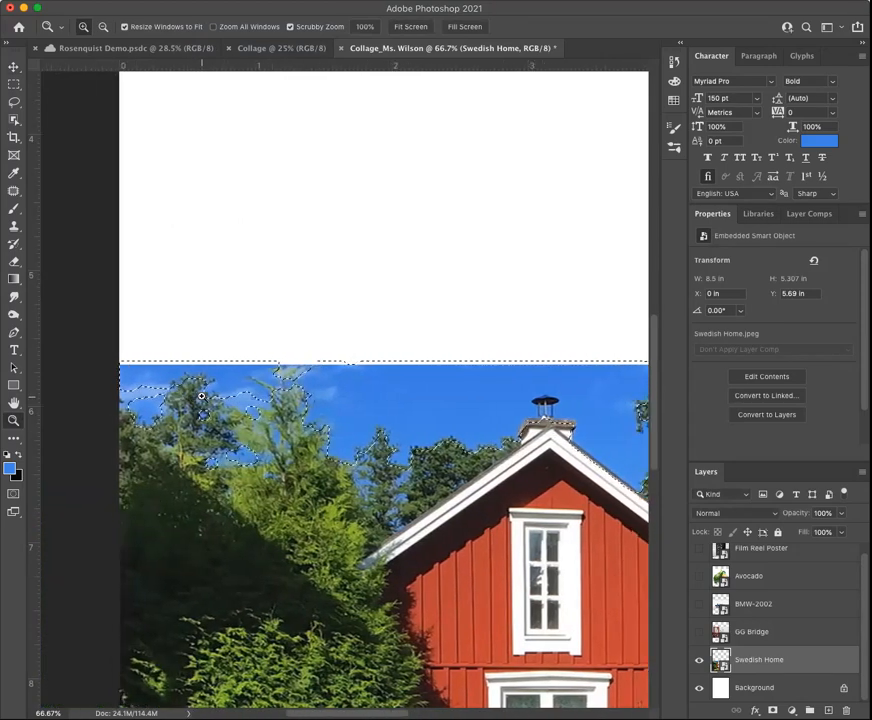
pyautogui.hscroll(10, 195, 396)
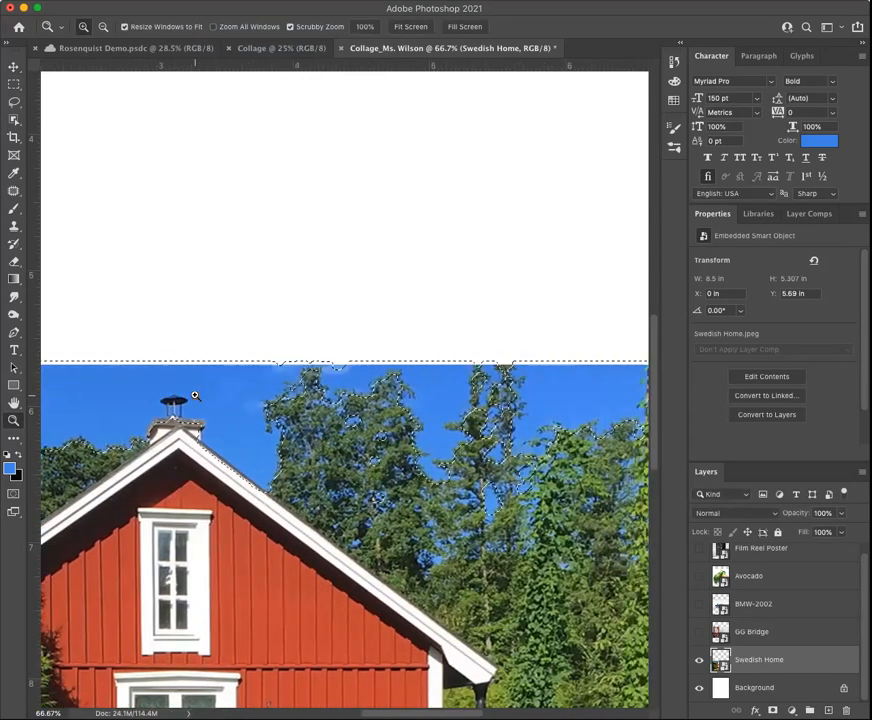
pyautogui.scroll(-1, 189, 390)
pyautogui.hscroll(-8, 189, 395)
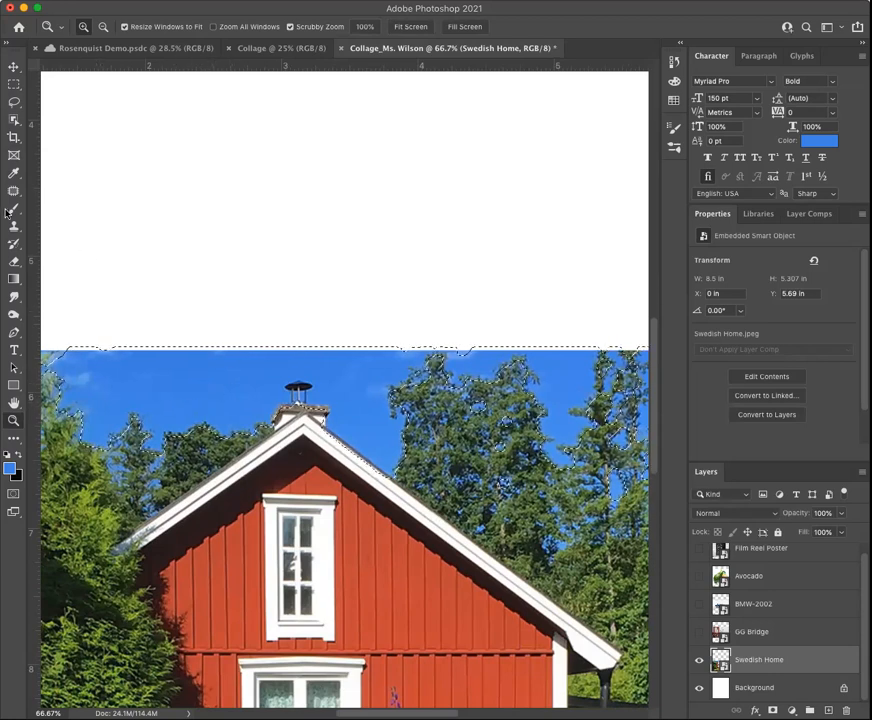
pyautogui.click(14, 102)
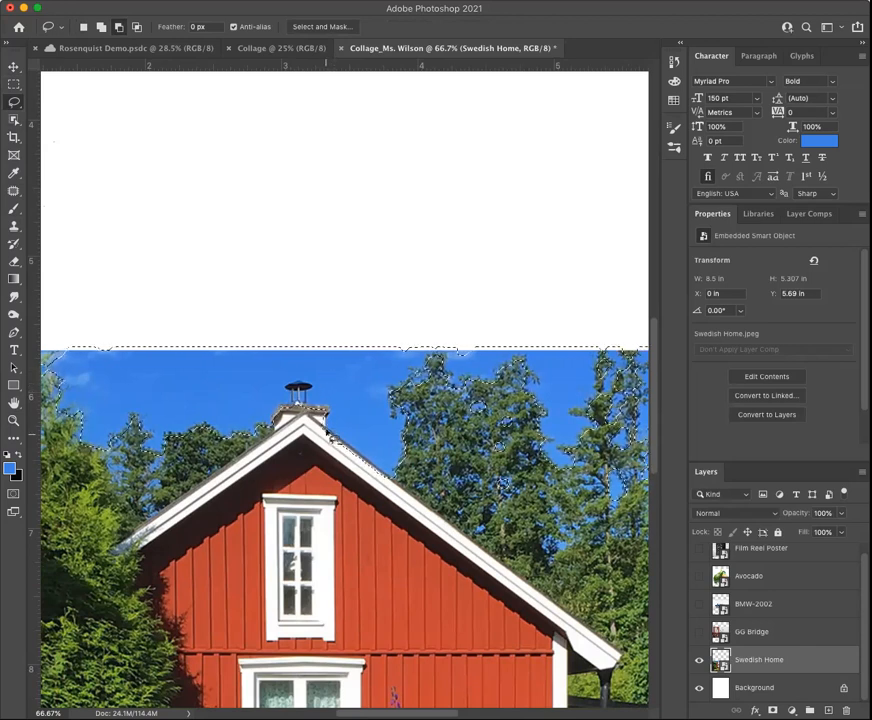
pyautogui.moveTo(308, 394)
pyautogui.mouseDown()
pyautogui.moveTo(301, 375)
pyautogui.moveTo(286, 382)
pyautogui.moveTo(281, 452)
pyautogui.mouseUp()
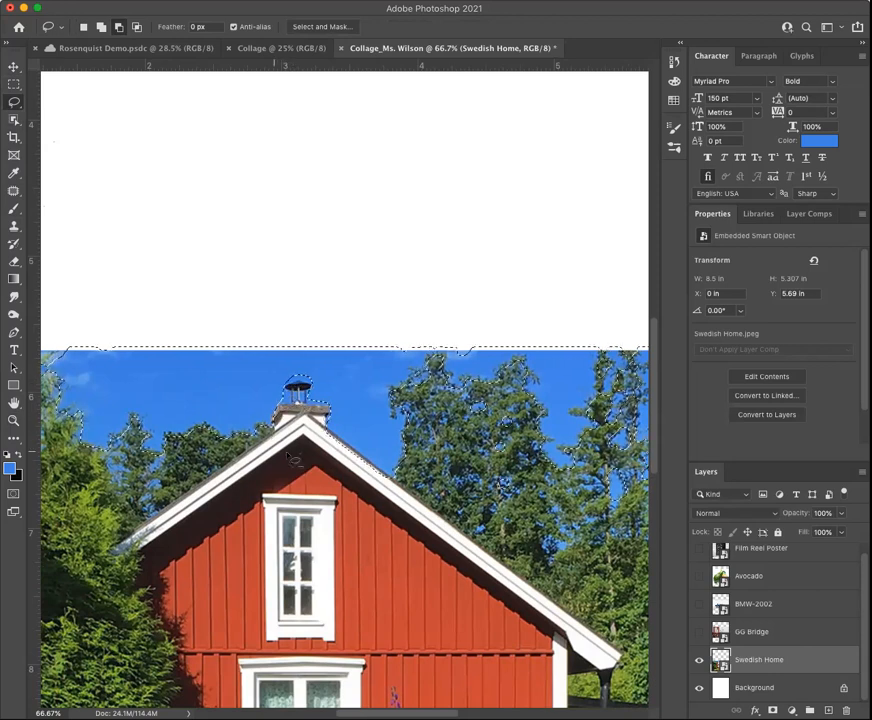
# - Try to delete the selected sky directly from the Swedish Home smart object
pyautogui.hscroll(5, 372, 445)
pyautogui.hscroll(-2, 373, 447)
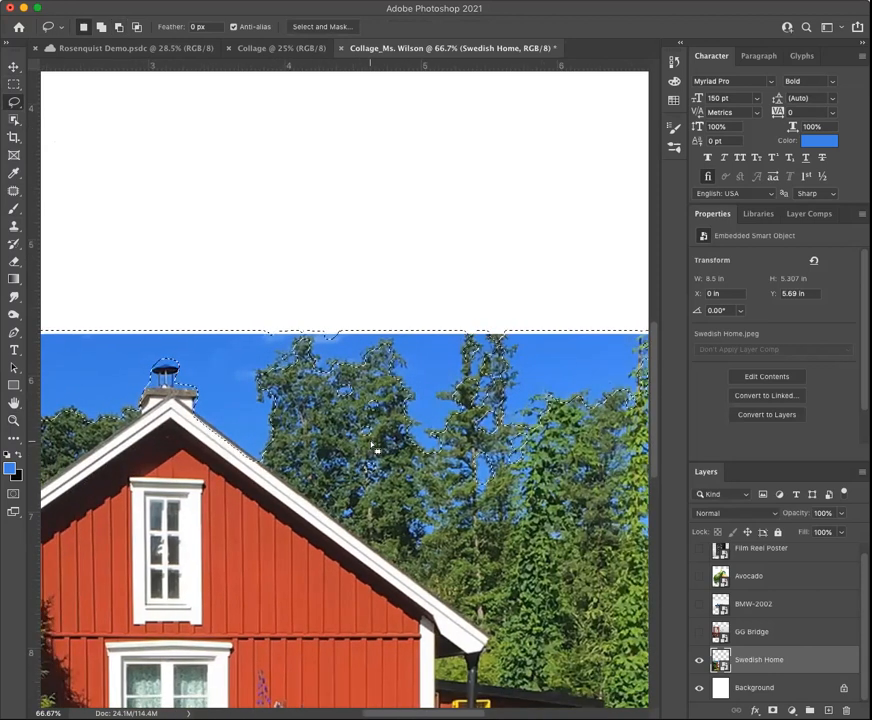
pyautogui.press('BackSpace')
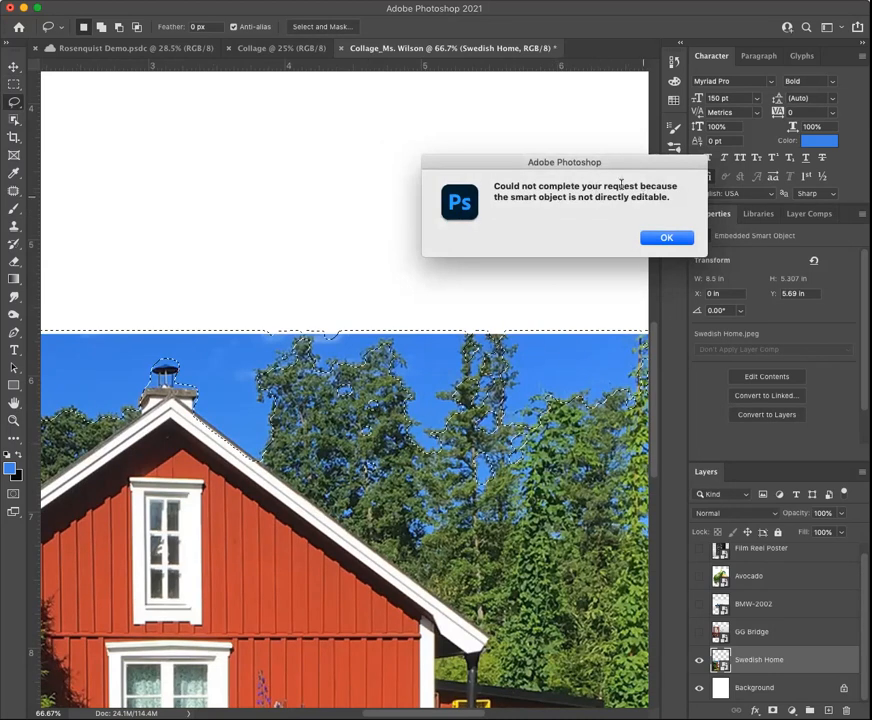
pyautogui.click(663, 239)
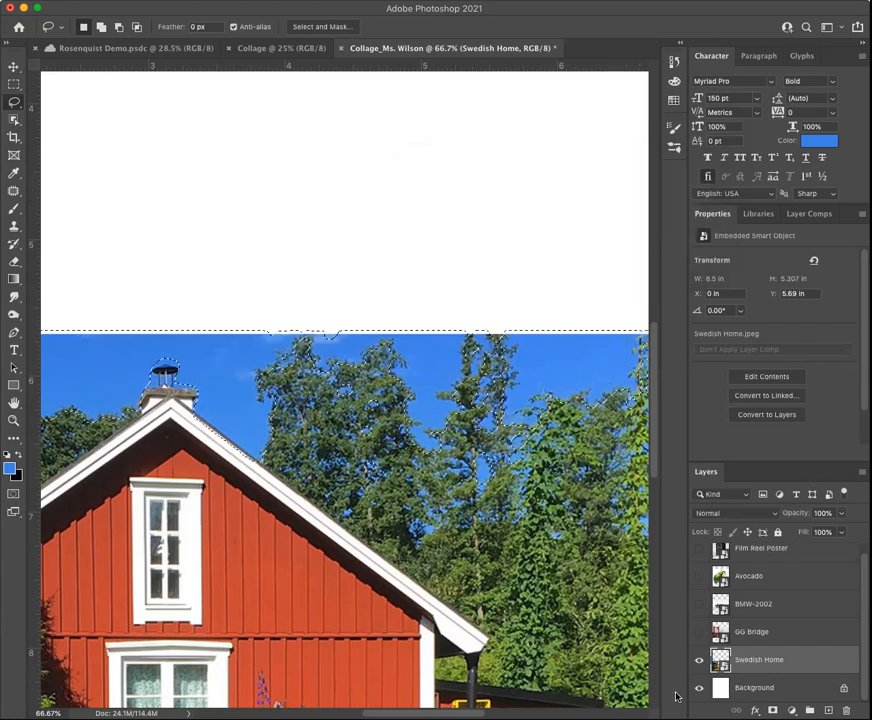
# - Rasterize the Swedish Home layer and delete its selected sky, clearing the selection
pyautogui.rightClick(803, 664)
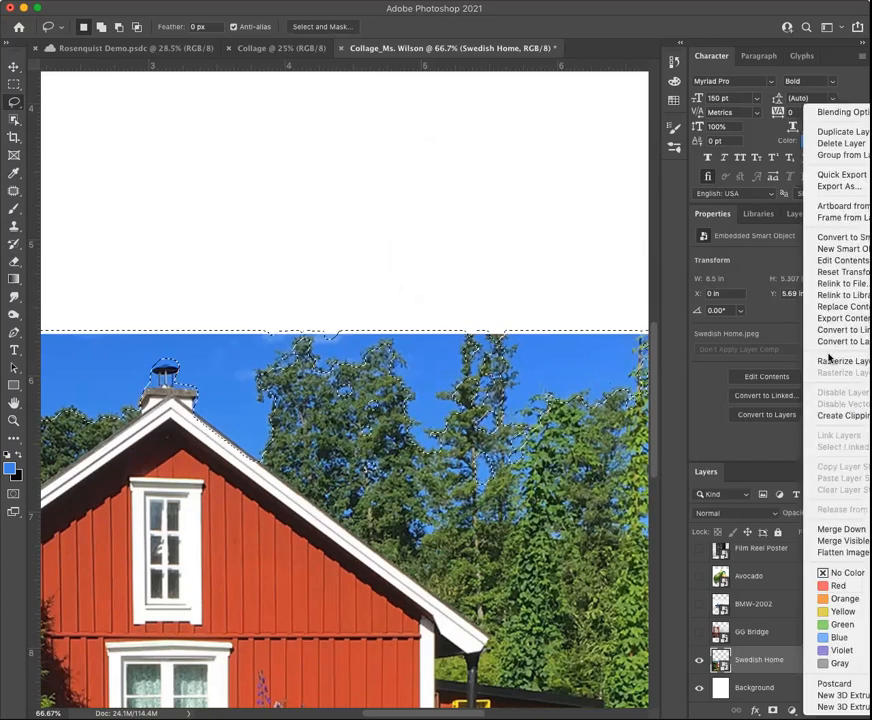
pyautogui.click(836, 361)
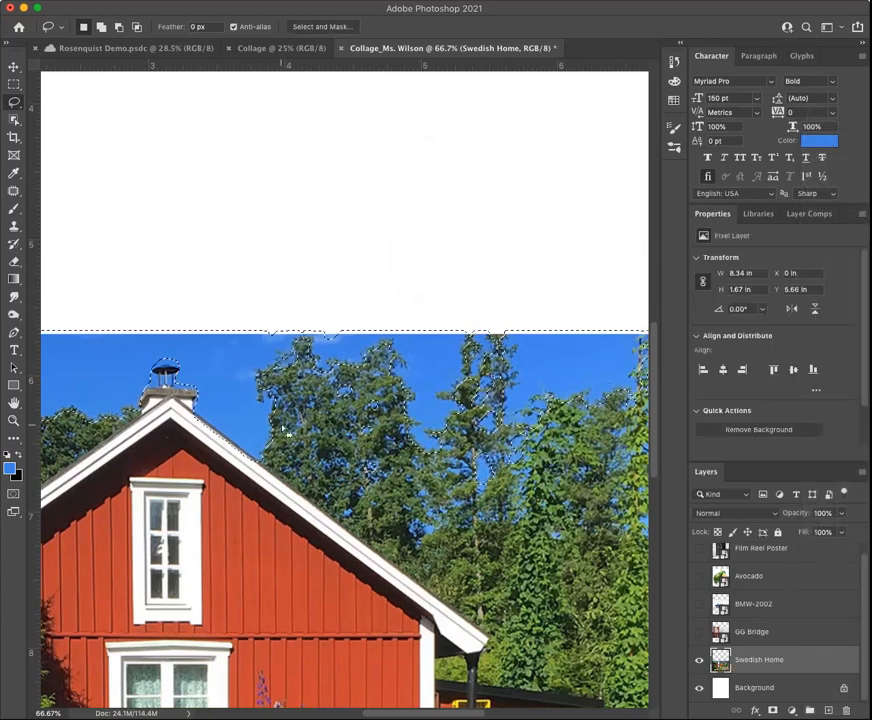
pyautogui.press('Delete')
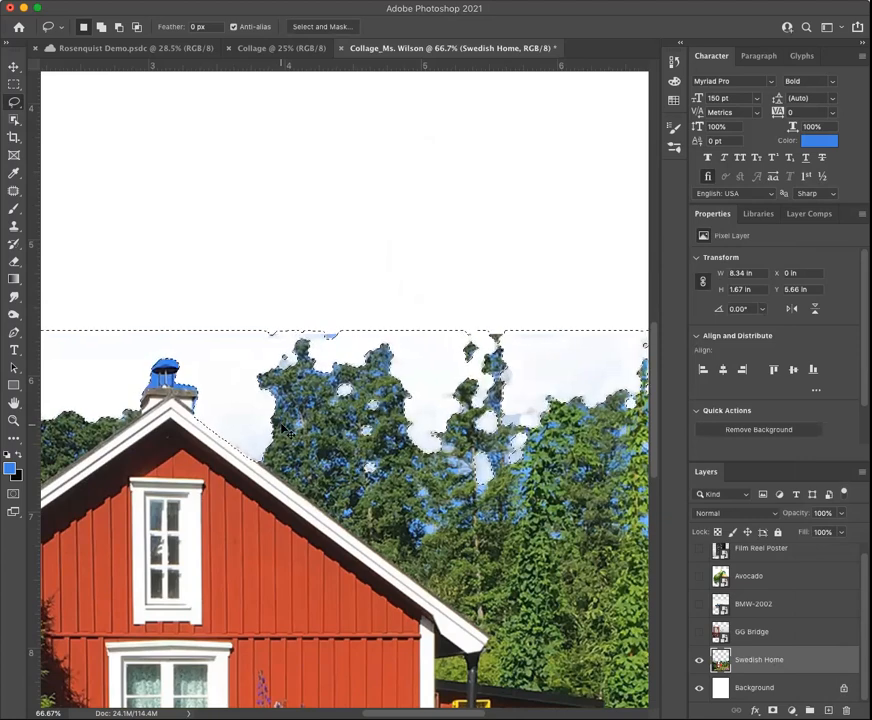
pyautogui.press('super+0')
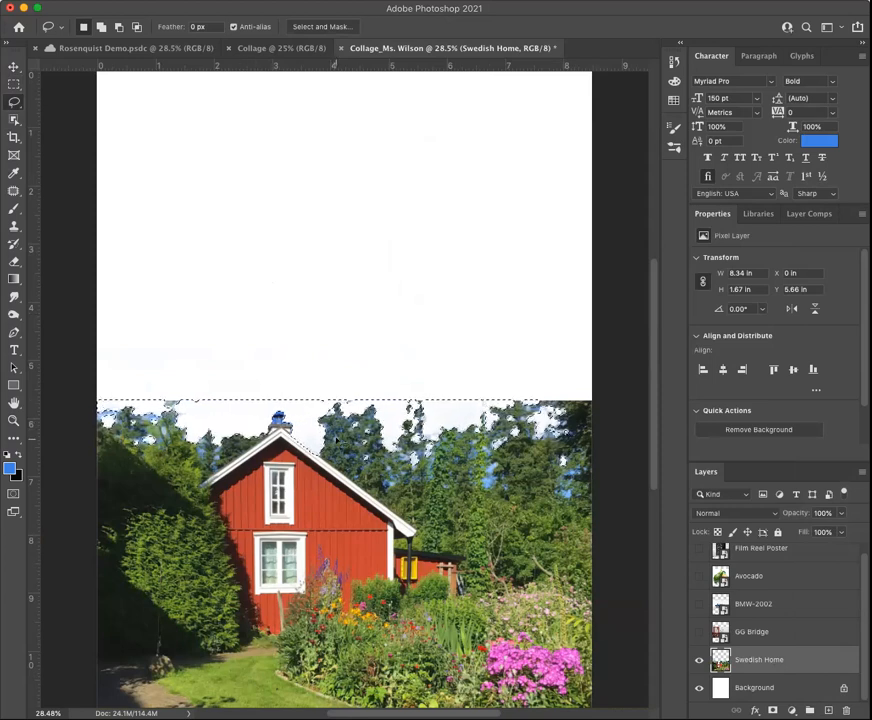
pyautogui.press('super+d')
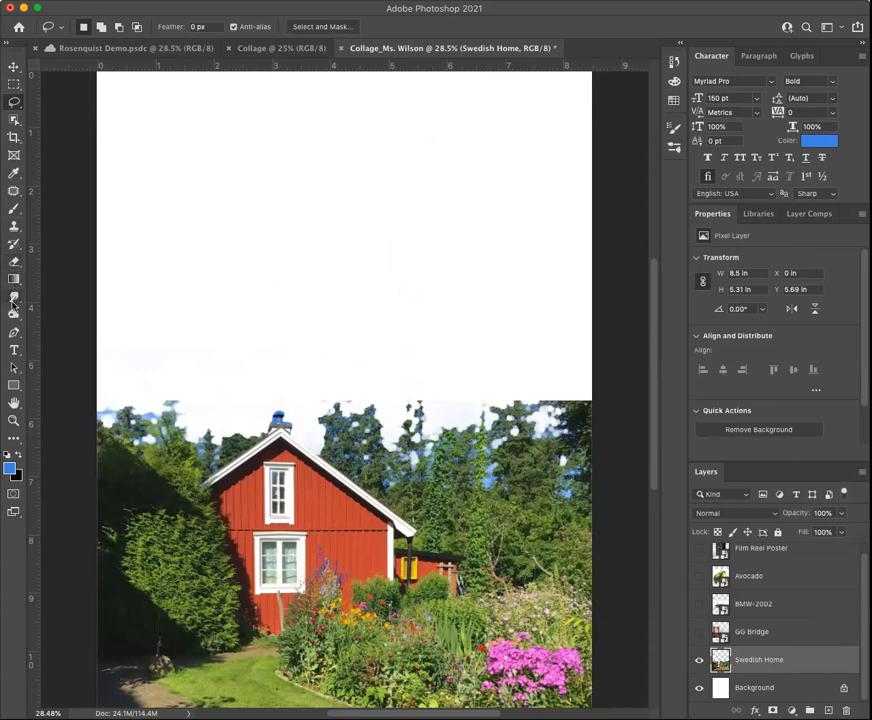
# - Erase the hard upper edge of the treetops at both sides of the house with the Eraser at 75% opacity
pyautogui.click(15, 262)
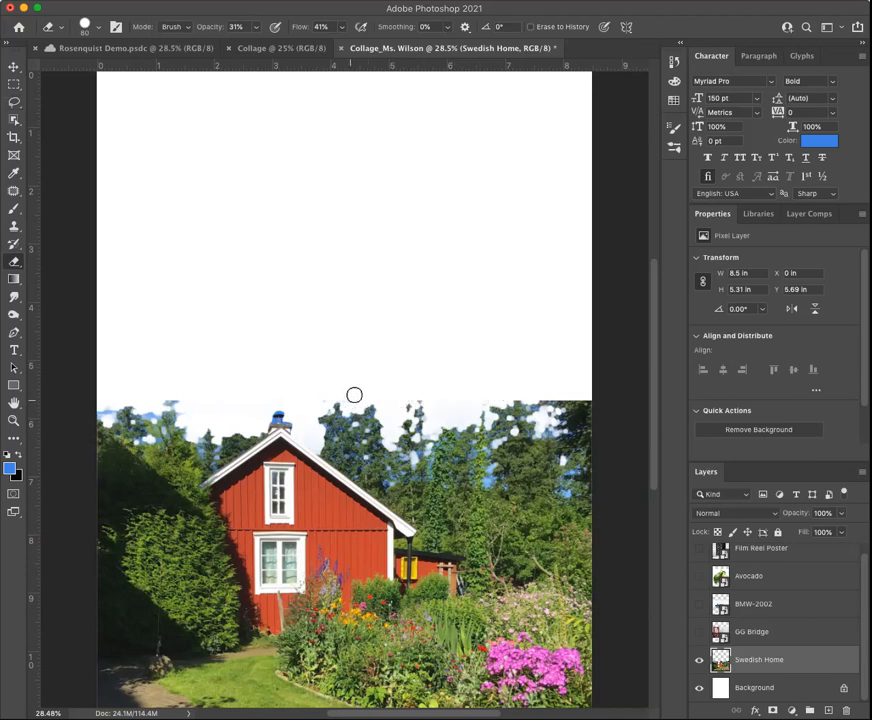
pyautogui.click(256, 29)
pyautogui.click(246, 27)
pyautogui.moveTo(537, 395)
pyautogui.mouseDown()
pyautogui.moveTo(603, 397)
pyautogui.moveTo(560, 401)
pyautogui.moveTo(595, 393)
pyautogui.mouseUp()
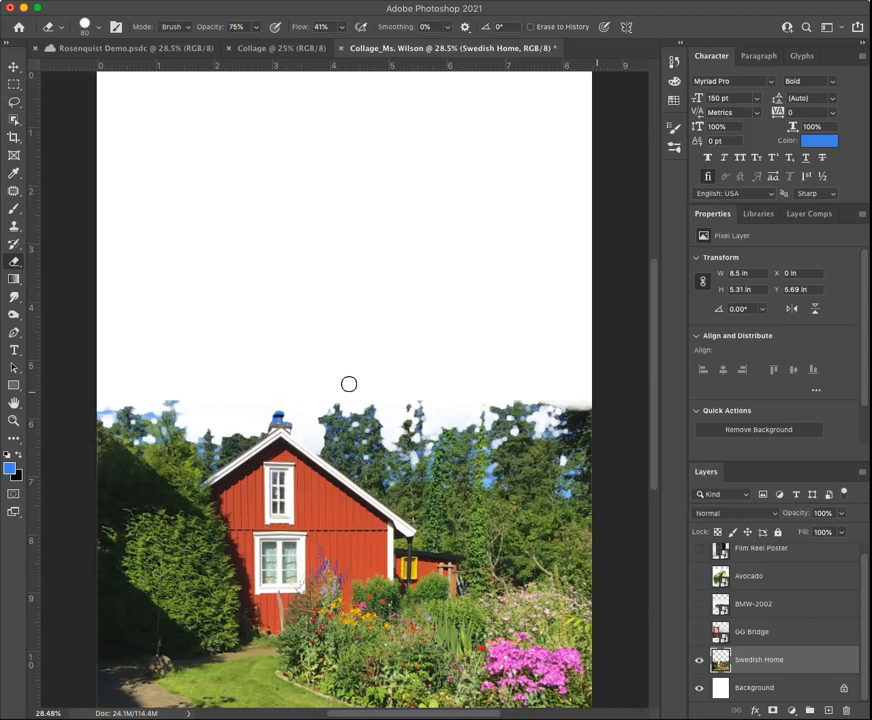
pyautogui.moveTo(163, 393)
pyautogui.mouseDown()
pyautogui.moveTo(182, 399)
pyautogui.moveTo(165, 398)
pyautogui.mouseUp()
pyautogui.moveTo(142, 409); pyautogui.dragTo(151, 409)
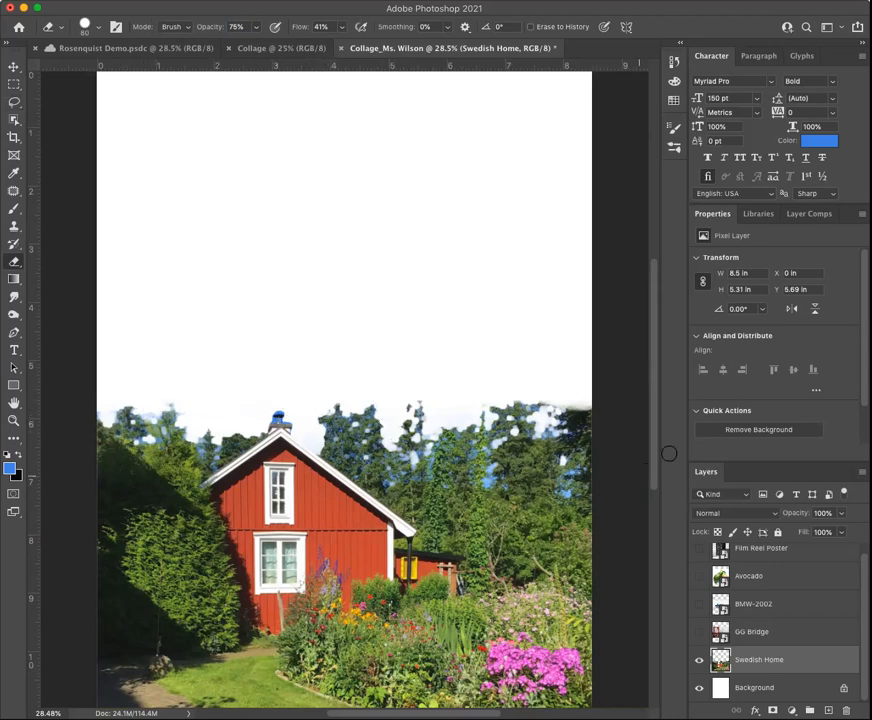
# - Show the GG Bridge layer and move its image up to the page's upper edge, at X 0 in and Y 0 in
pyautogui.click(758, 632)
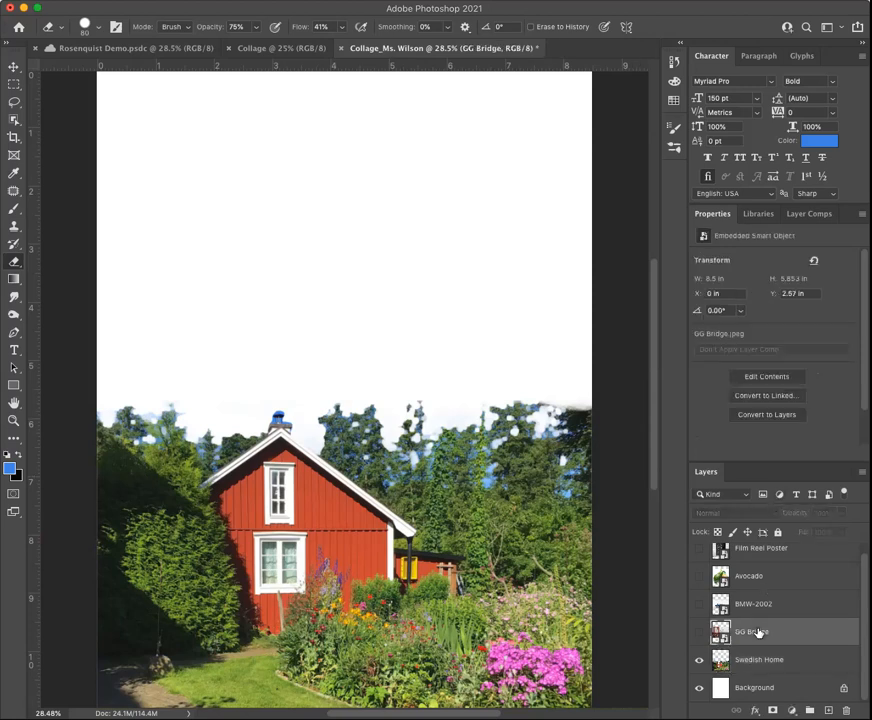
pyautogui.click(699, 632)
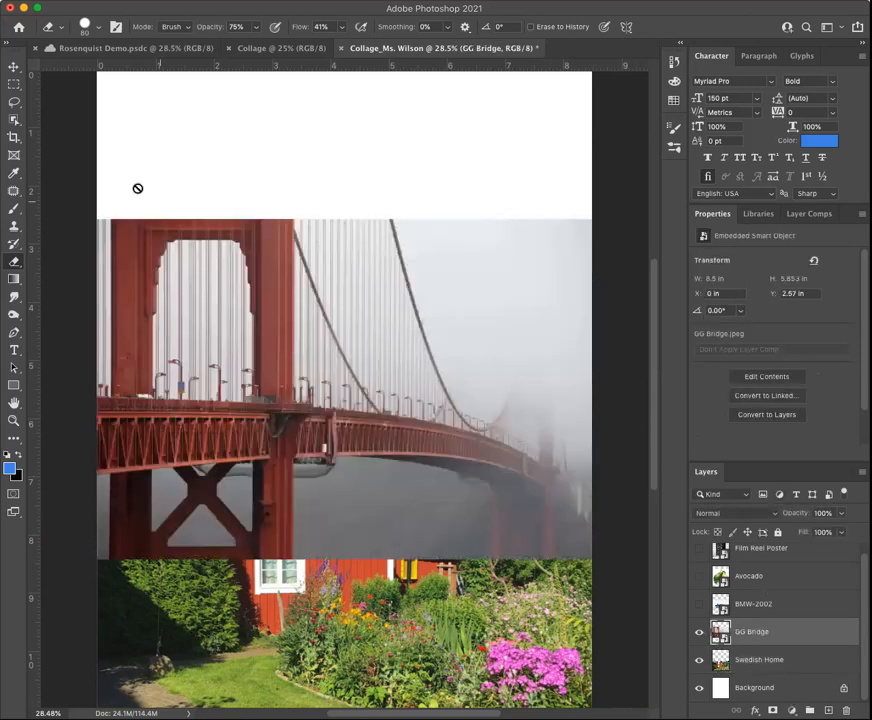
pyautogui.press('v')
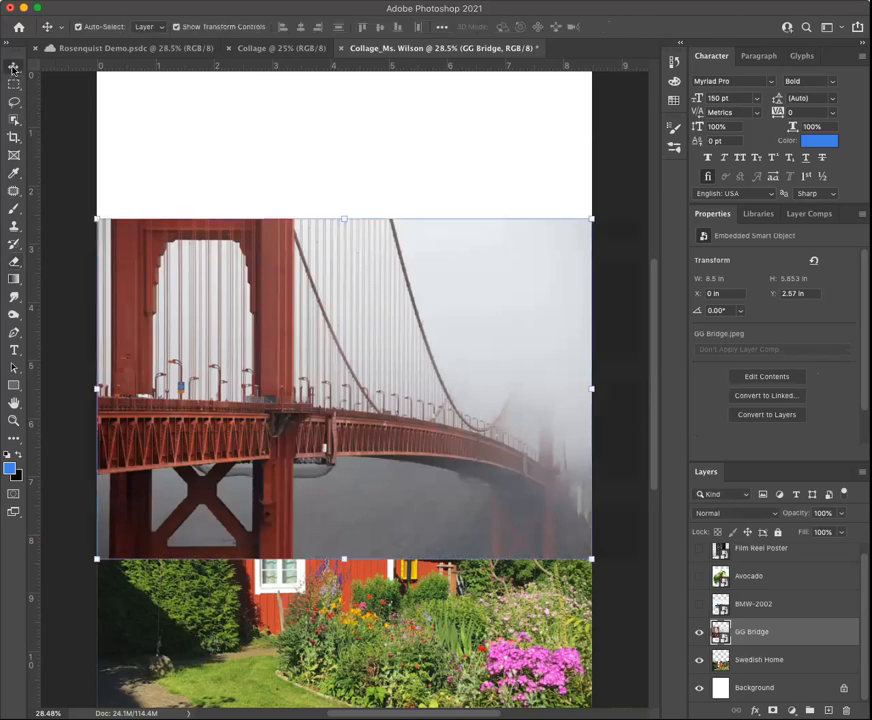
pyautogui.moveTo(428, 381)
pyautogui.mouseDown()
pyautogui.moveTo(418, 374)
pyautogui.moveTo(422, 314)
pyautogui.moveTo(440, 315)
pyautogui.moveTo(413, 461)
pyautogui.moveTo(428, 302)
pyautogui.moveTo(411, 232)
pyautogui.moveTo(418, 335)
pyautogui.moveTo(405, 276)
pyautogui.moveTo(431, 228)
pyautogui.moveTo(423, 227)
pyautogui.mouseUp()
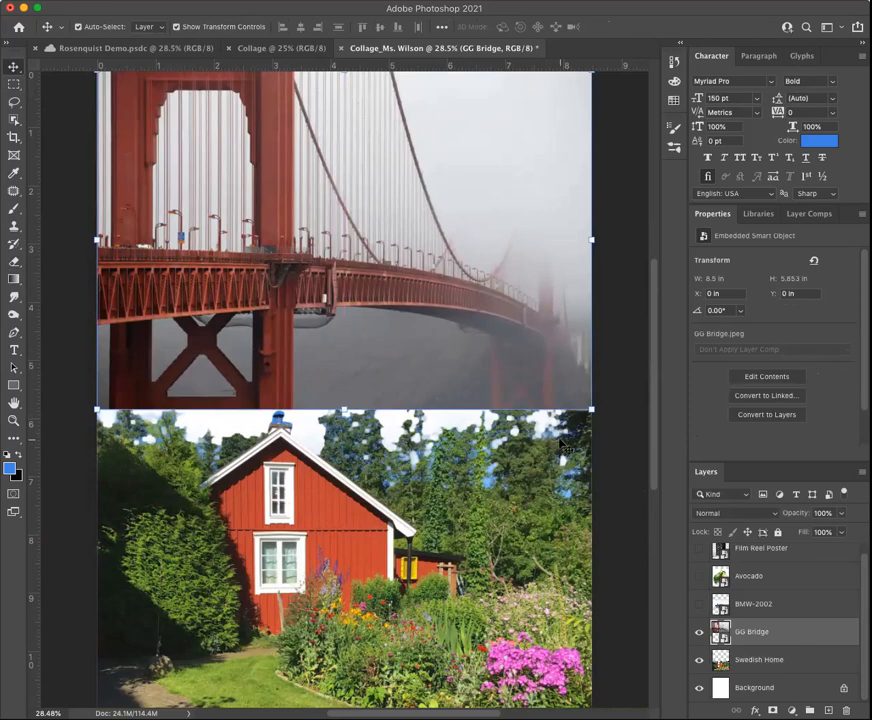
# - Enlarge the GG Bridge image proportionally to about 10.48 by 7.21 in (83.82% scale) and shift it left to X -0.44 in
pyautogui.moveTo(591, 409); pyautogui.dragTo(646, 488)
pyautogui.hscroll(-5, 370, 408)
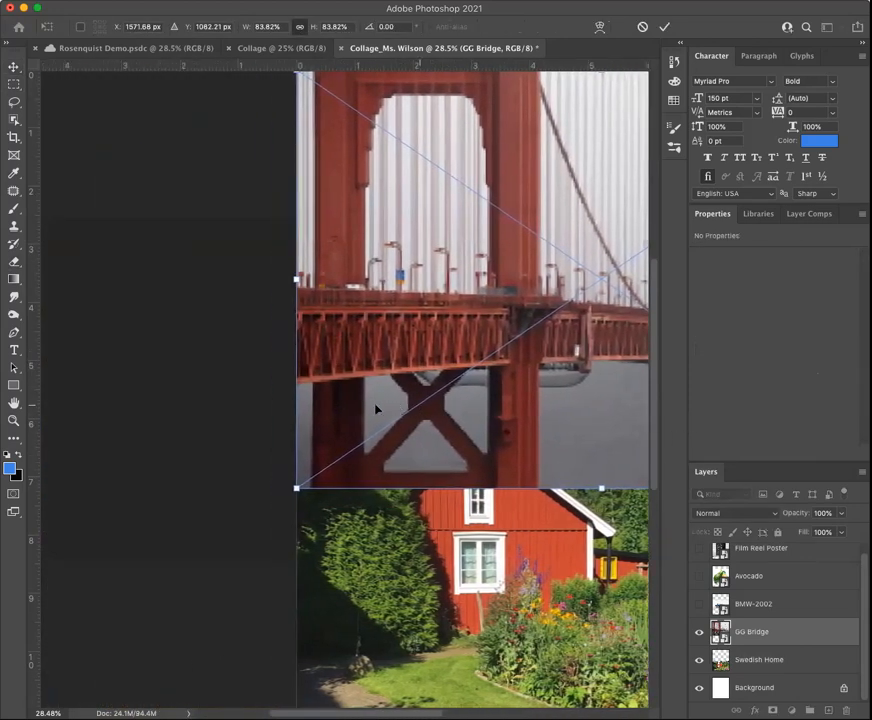
pyautogui.moveTo(436, 398); pyautogui.dragTo(413, 395)
pyautogui.hscroll(3, 407, 395)
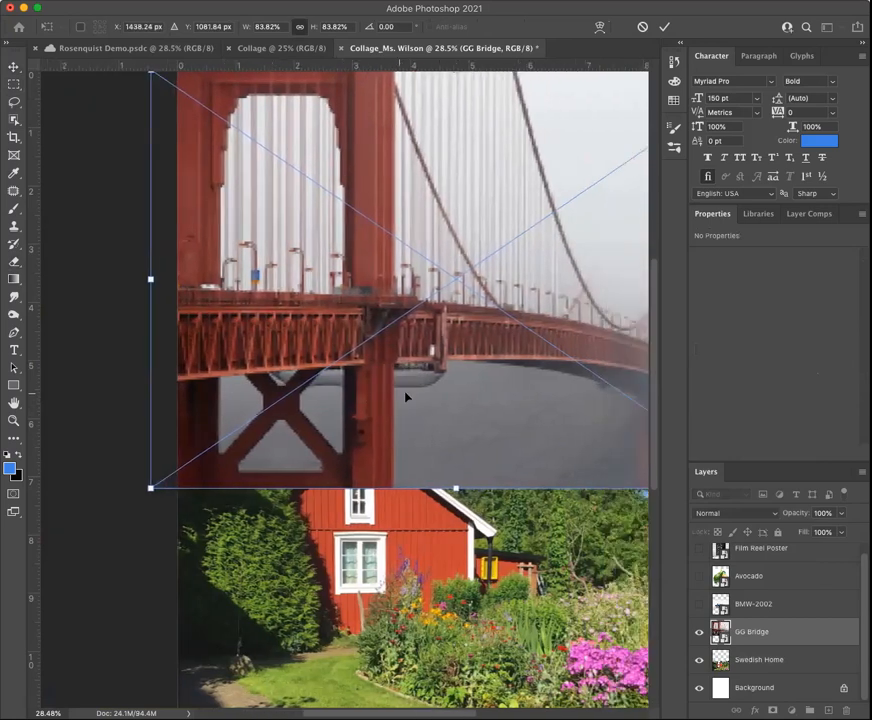
pyautogui.hscroll(2, 433, 373)
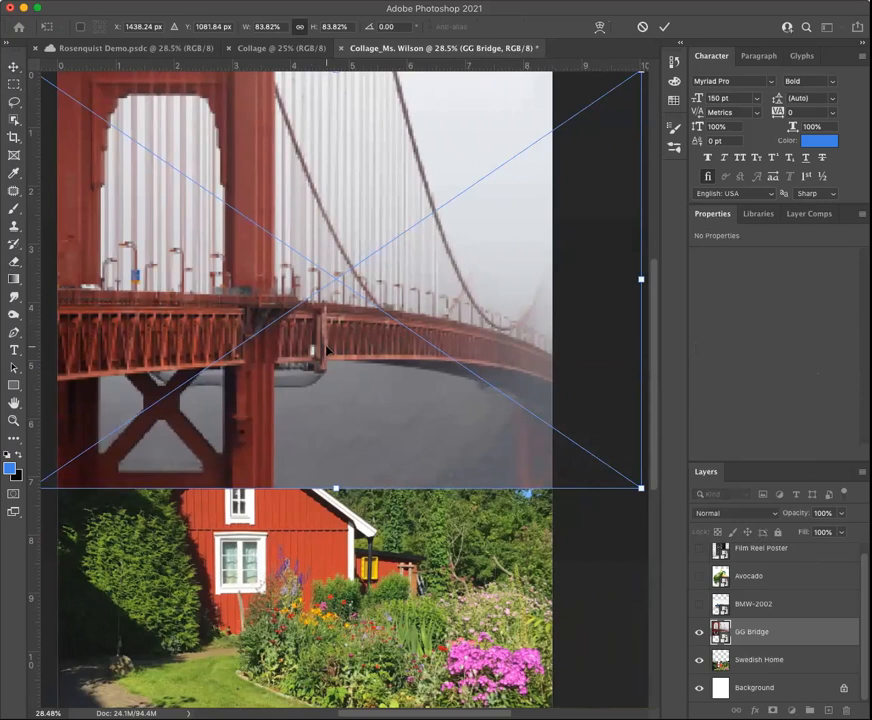
pyautogui.hscroll(-2, 327, 349)
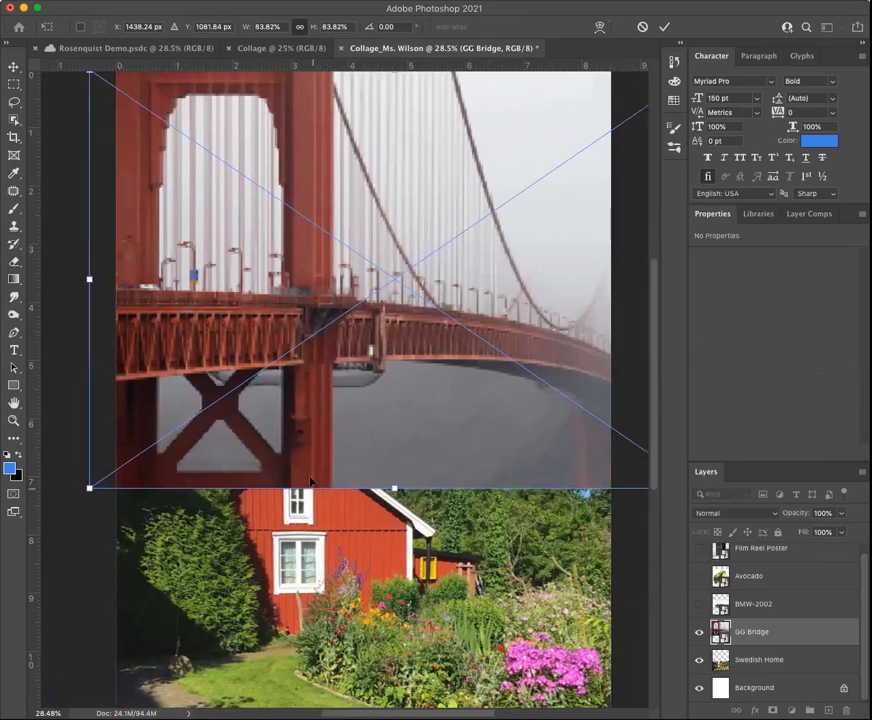
# - Place the GG Bridge layer beneath the Swedish Home layer and deselect it
pyautogui.moveTo(769, 641); pyautogui.dragTo(770, 676)
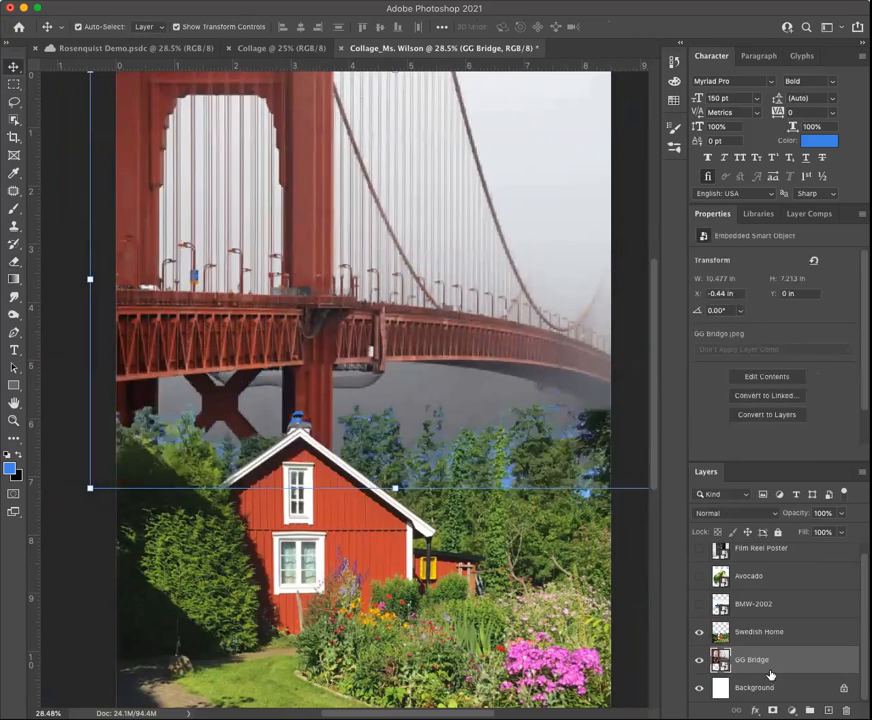
pyautogui.scroll(1, 407, 322)
pyautogui.scroll(-1, 407, 322)
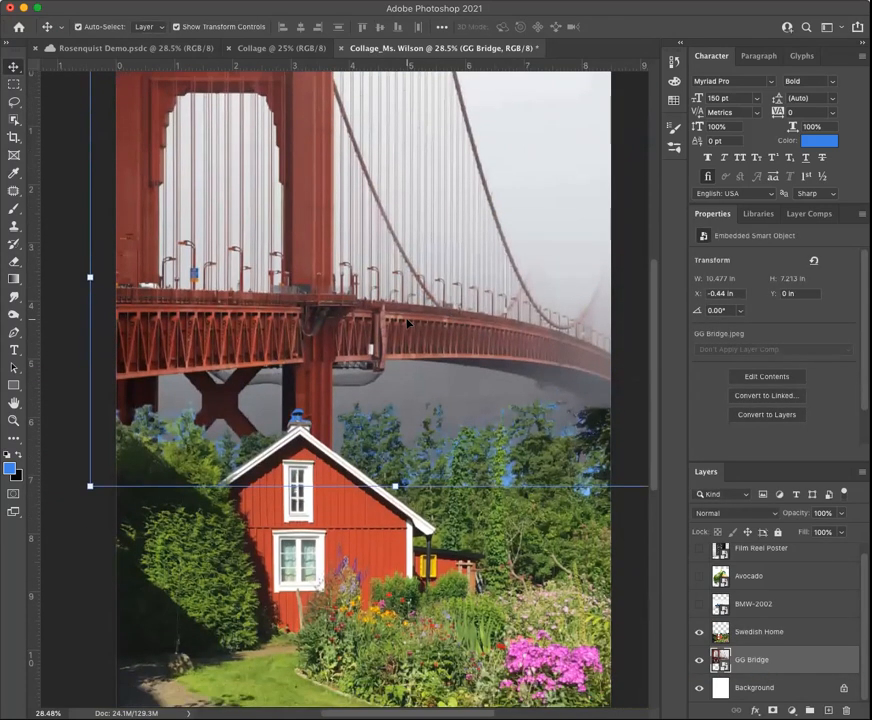
pyautogui.scroll(-1, 407, 322)
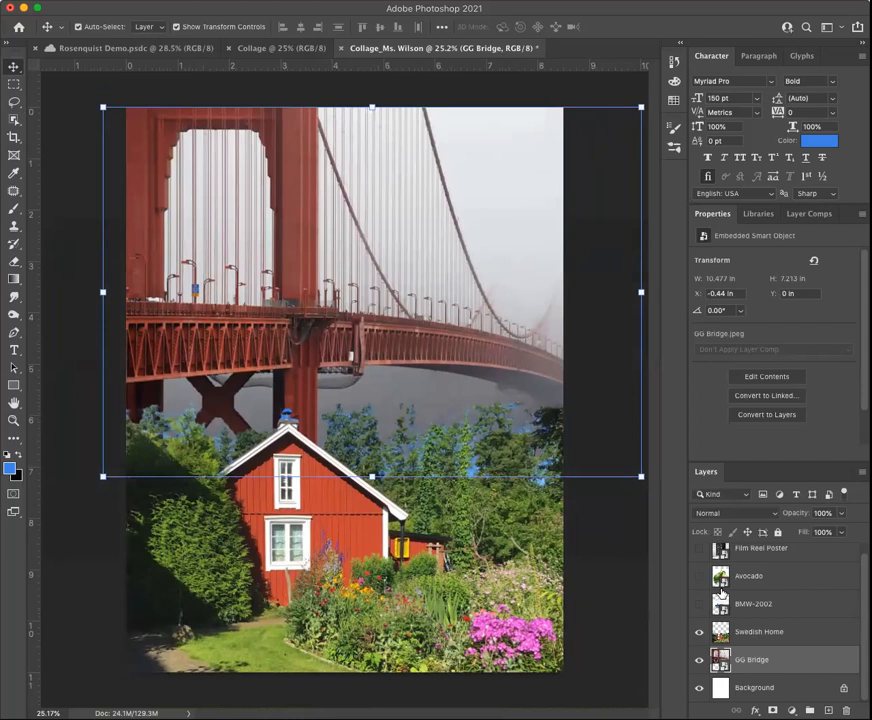
pyautogui.click(617, 575)
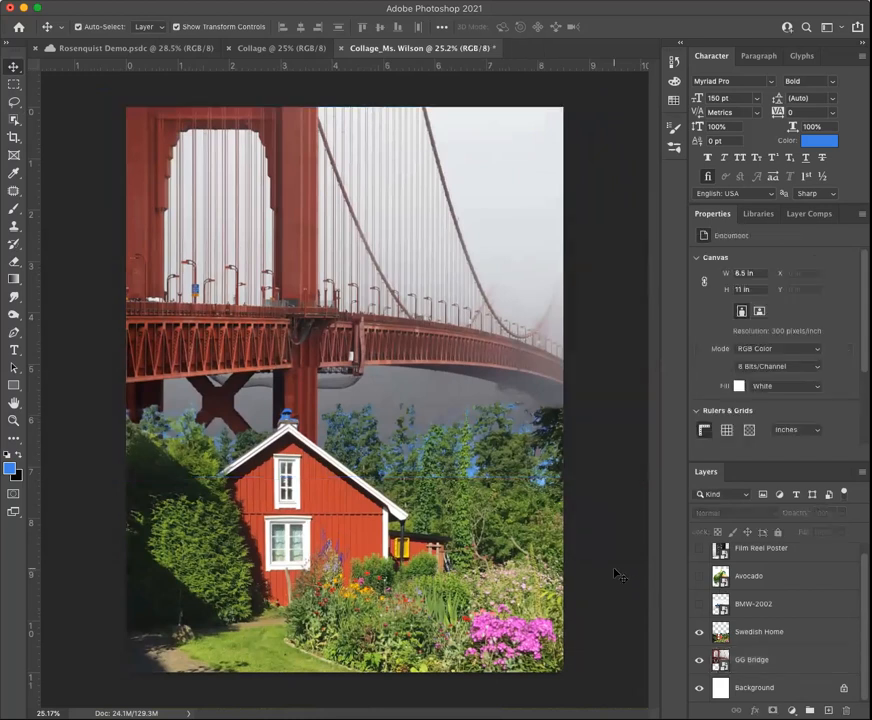
# - Move the BMW-2002 layer's image, made visible, up to Y 1.57 in and select the car with the Object Selection tool
pyautogui.click(701, 604)
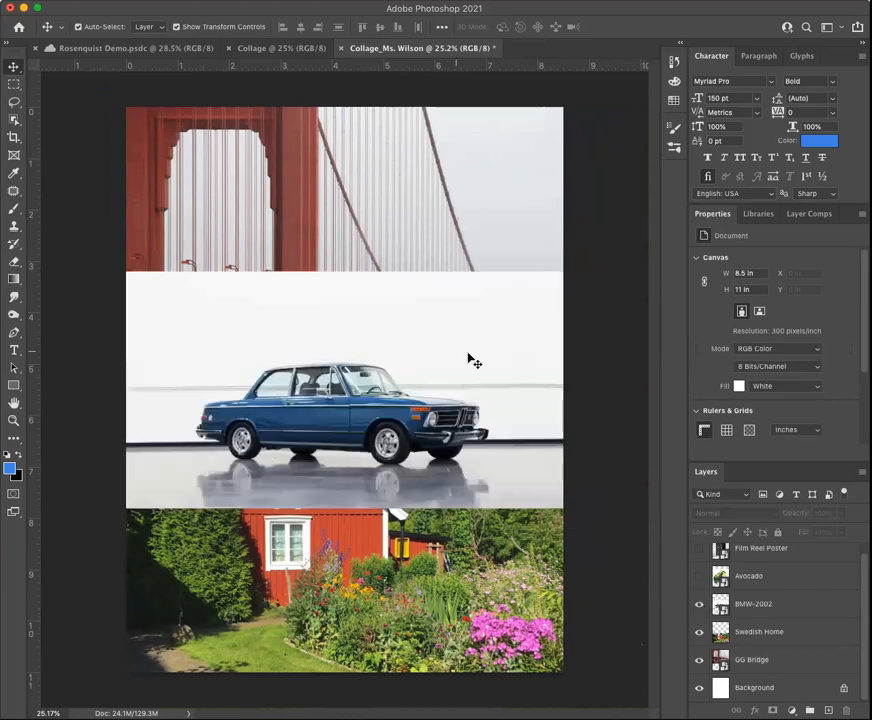
pyautogui.moveTo(421, 377); pyautogui.dragTo(375, 295)
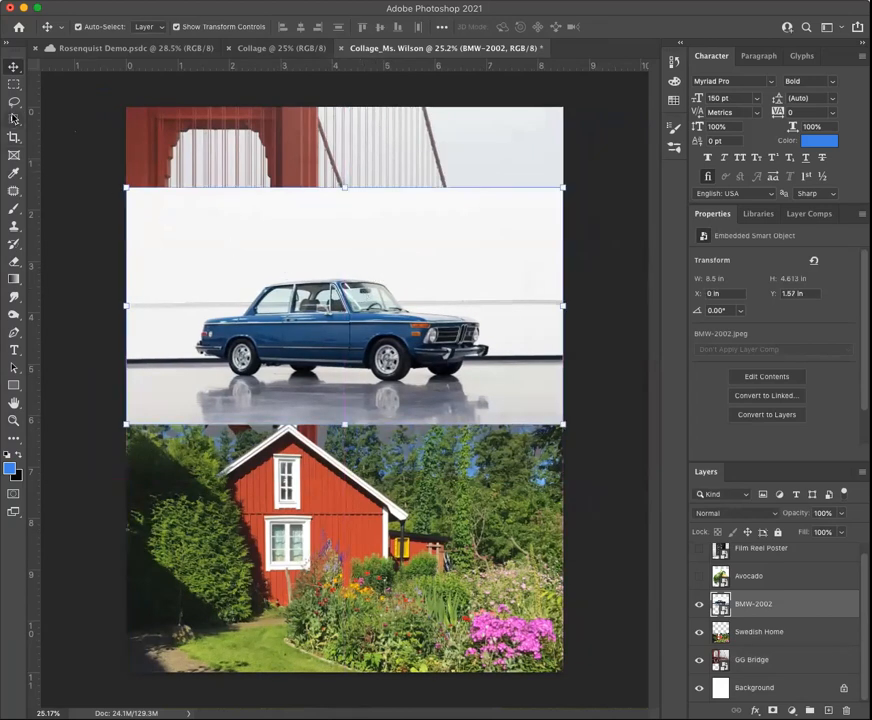
pyautogui.click(14, 120)
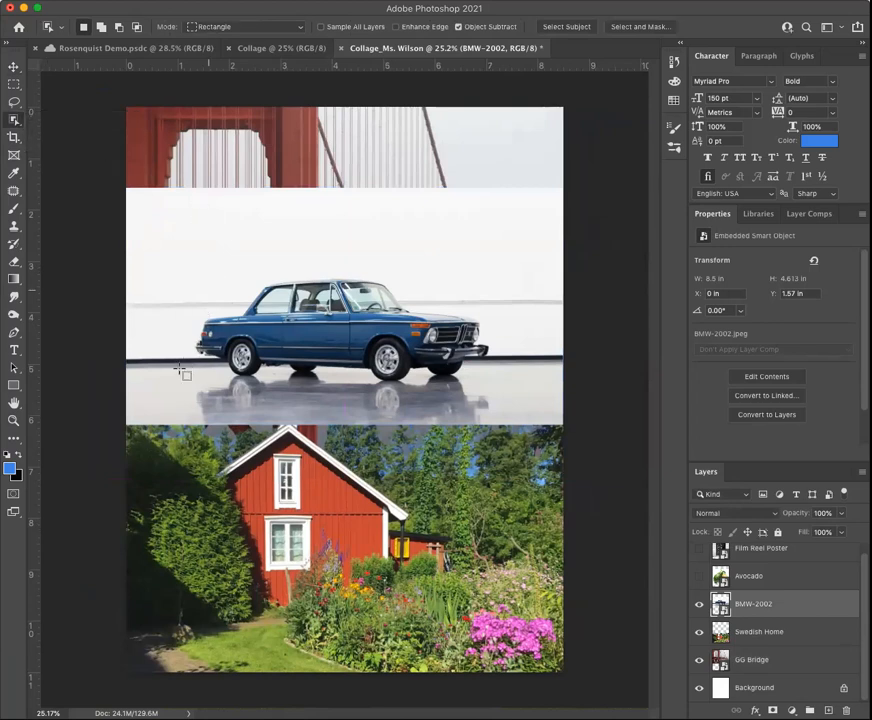
pyautogui.moveTo(170, 381); pyautogui.dragTo(501, 260)
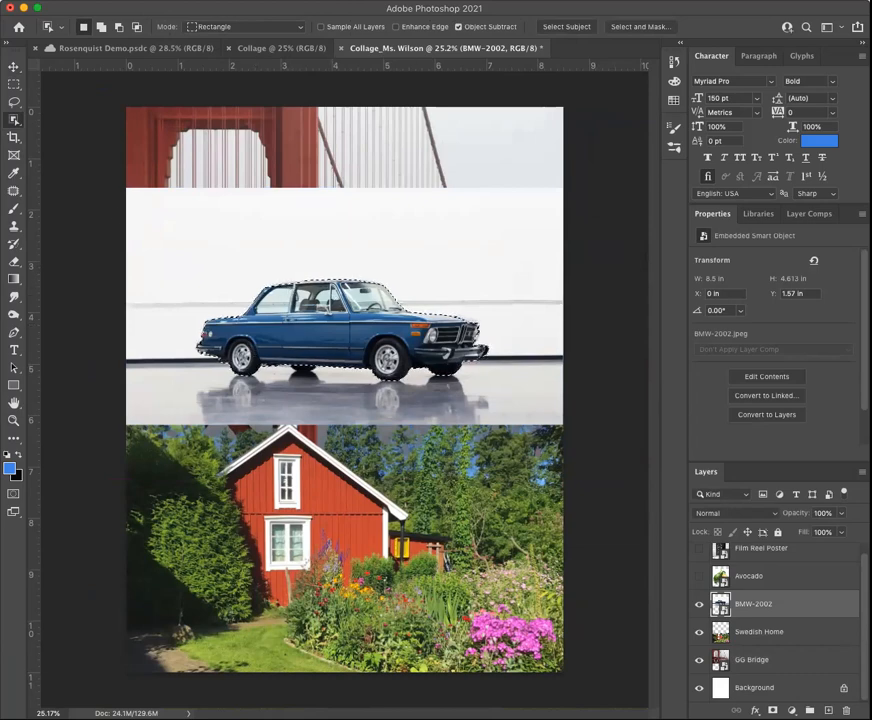
# - Refine the car selection with the Lasso, including the front edge of the hood and excluding the floor beneath the front bumper
pyautogui.press('z')
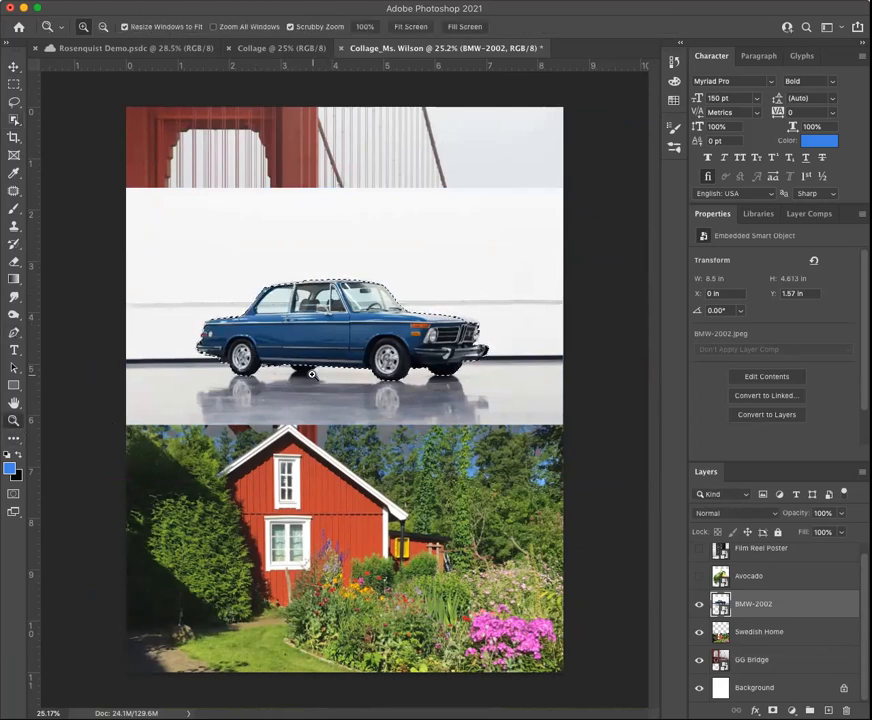
pyautogui.click(310, 374)
pyautogui.click(310, 374)
pyautogui.click(306, 377)
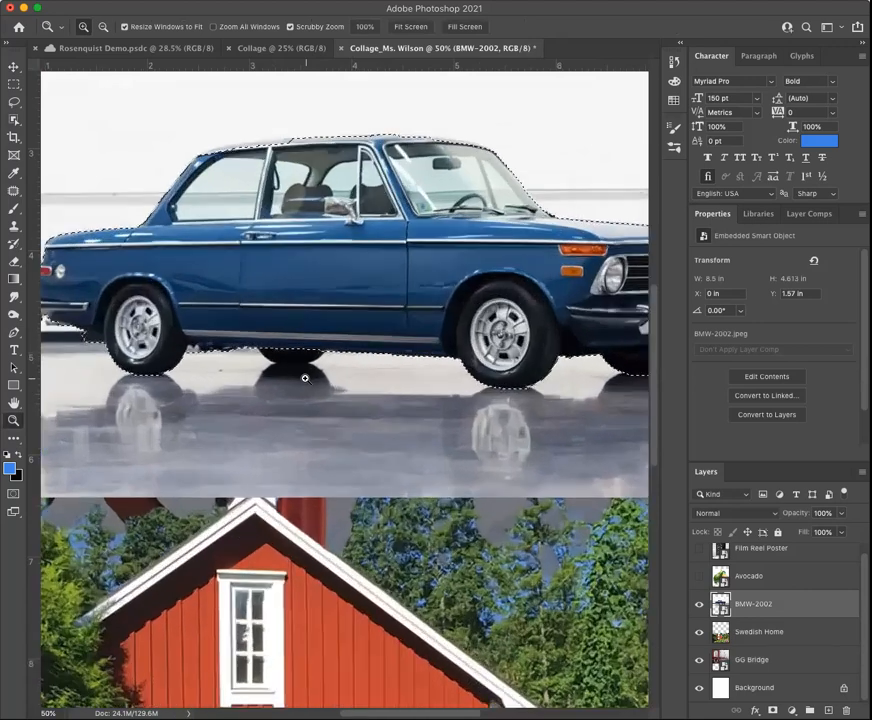
pyautogui.scroll(2, 308, 340)
pyautogui.hscroll(8, 308, 340)
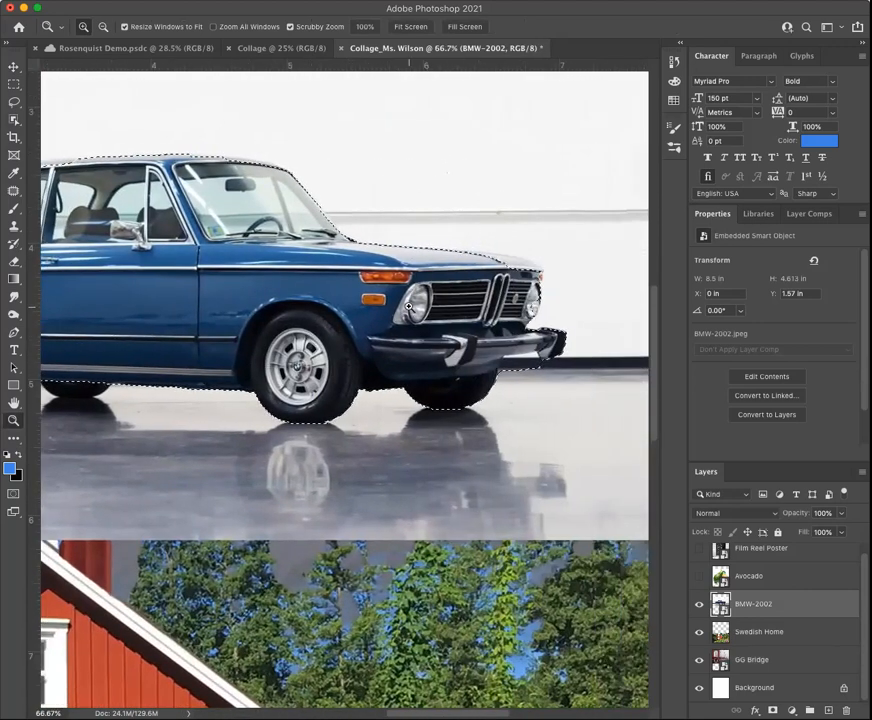
pyautogui.hscroll(3, 308, 230)
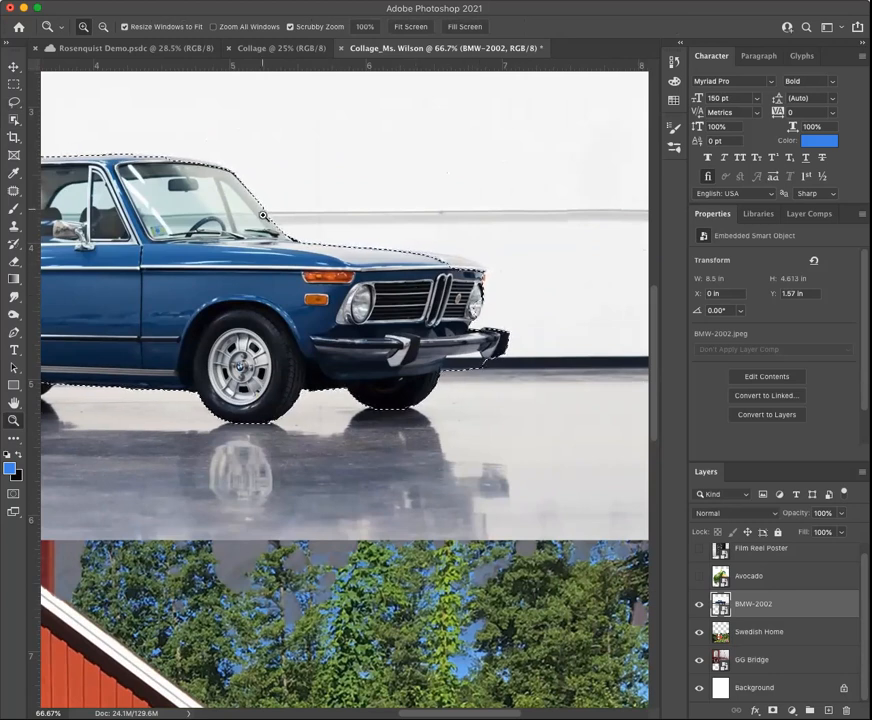
pyautogui.click(14, 103)
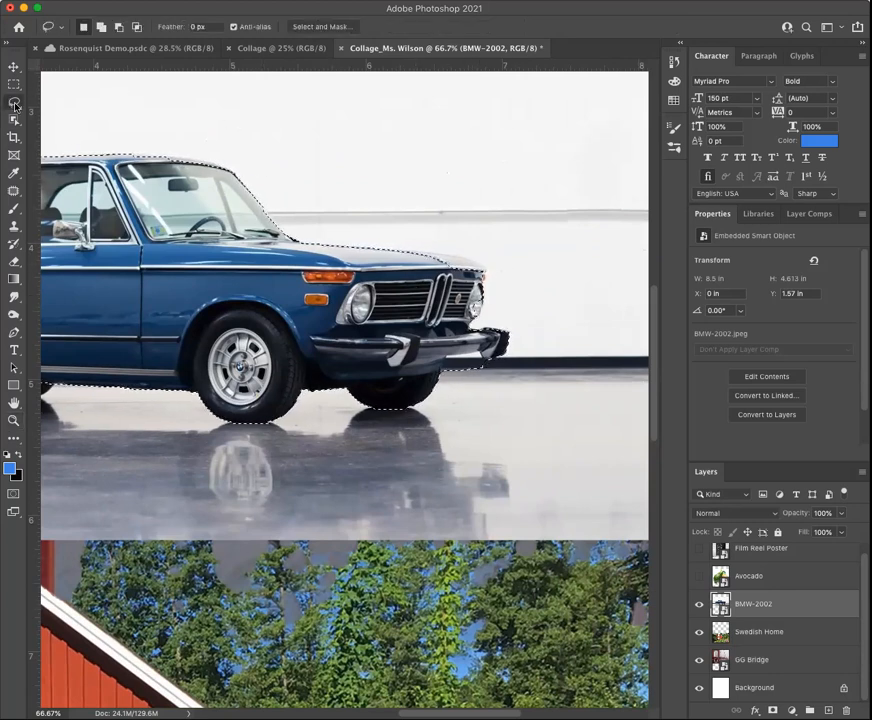
pyautogui.click(56, 102)
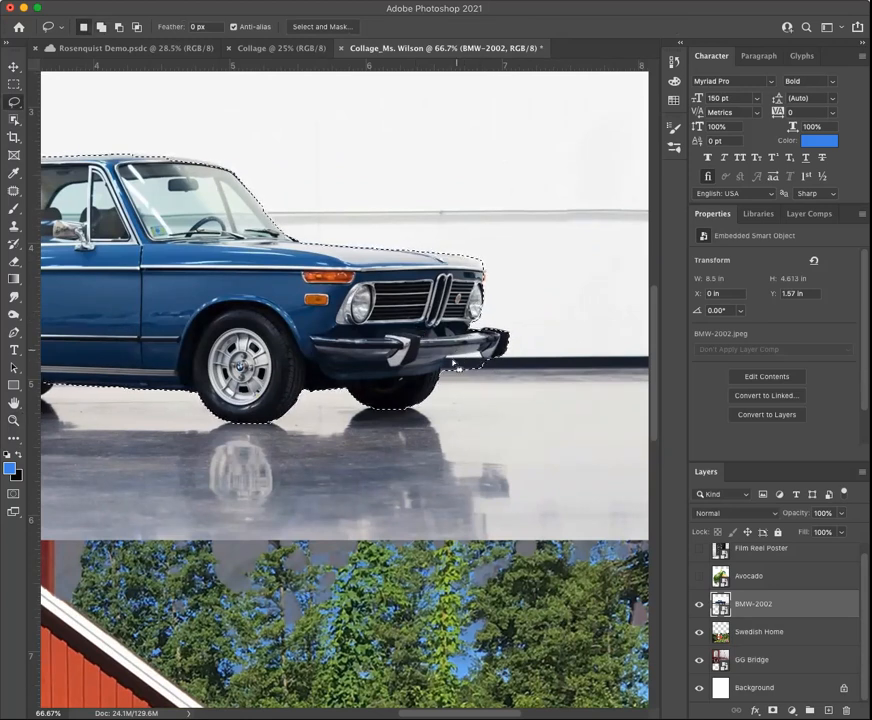
pyautogui.moveTo(486, 363)
pyautogui.mouseDown()
pyautogui.moveTo(446, 366)
pyautogui.moveTo(458, 396)
pyautogui.moveTo(483, 376)
pyautogui.mouseUp()
# - Add the bottom of the far rear wheel and the roof's rear edge to the car selection with the Lasso
pyautogui.hscroll(-5, 483, 376)
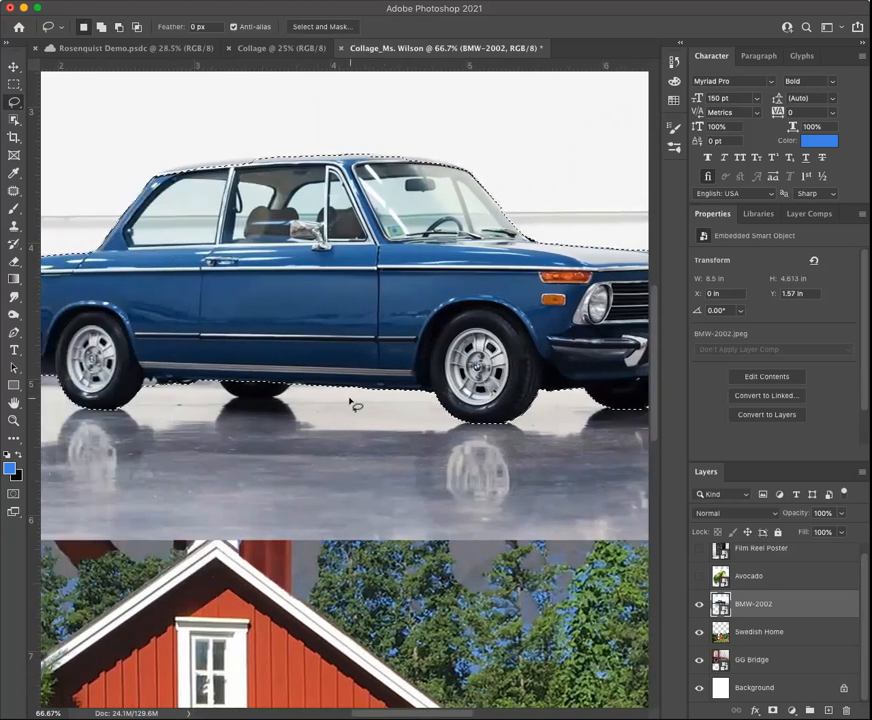
pyautogui.moveTo(300, 393); pyautogui.dragTo(222, 390)
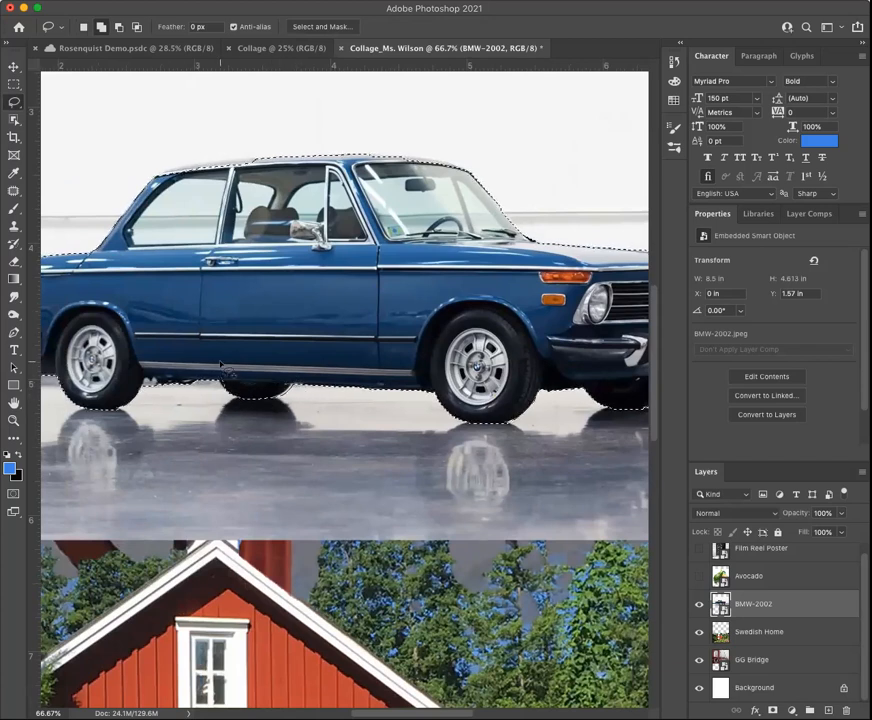
pyautogui.hscroll(-10, 240, 390)
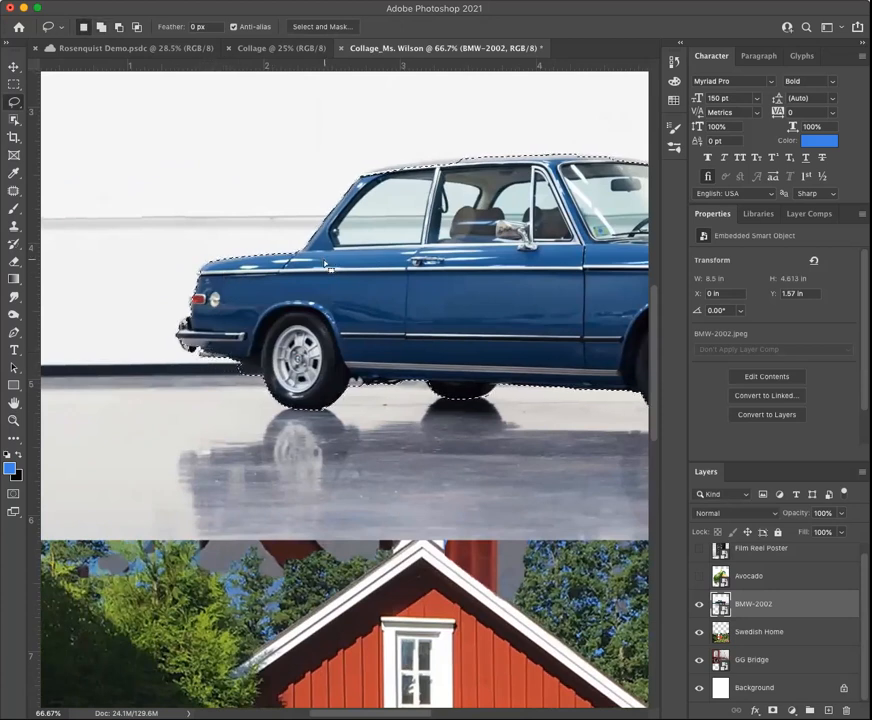
pyautogui.scroll(5, 346, 224)
pyautogui.hscroll(3, 346, 224)
pyautogui.moveTo(450, 212)
pyautogui.mouseDown()
pyautogui.moveTo(347, 221)
pyautogui.moveTo(329, 259)
pyautogui.moveTo(388, 283)
pyautogui.mouseUp()
pyautogui.hscroll(10, 478, 300)
pyautogui.hscroll(2, 483, 305)
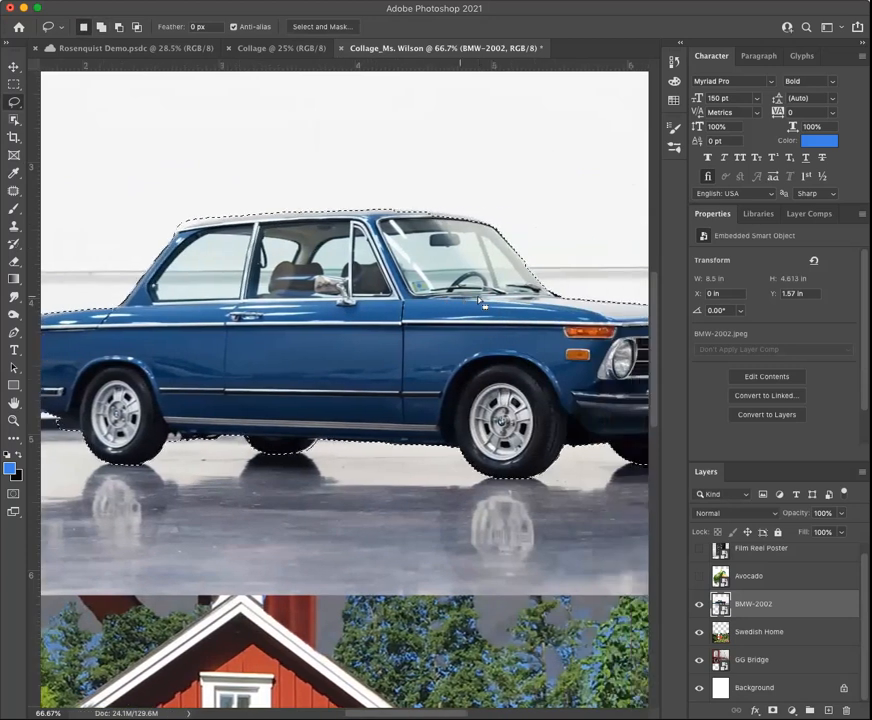
# - Refine the car selection around the rear bumper with the Lasso
pyautogui.hscroll(5, 472, 300)
pyautogui.scroll(-2, 472, 300)
pyautogui.hscroll(15, 470, 300)
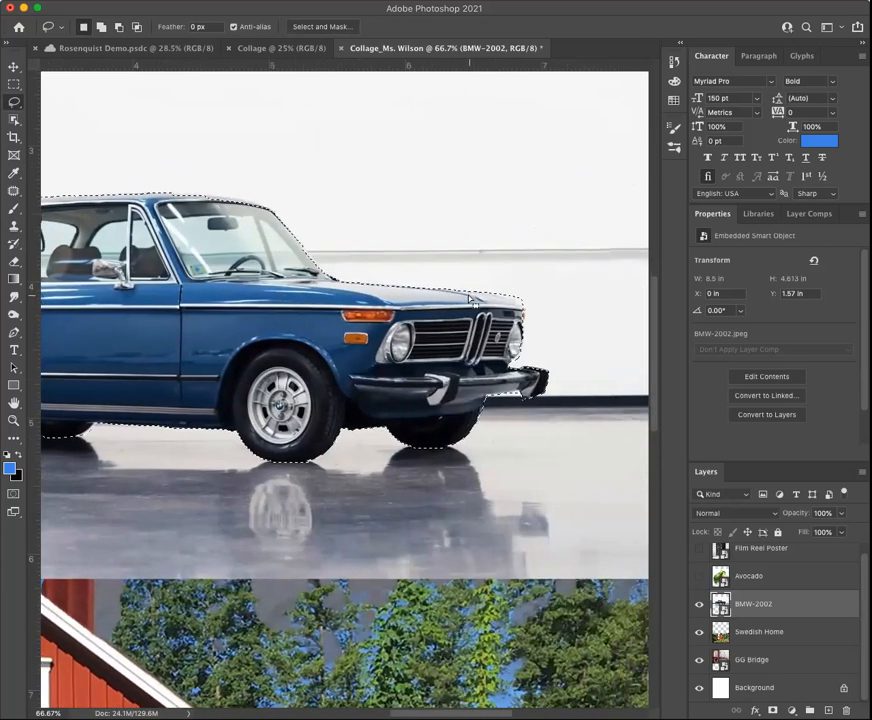
pyautogui.hscroll(-20, 470, 300)
pyautogui.scroll(-2, 472, 301)
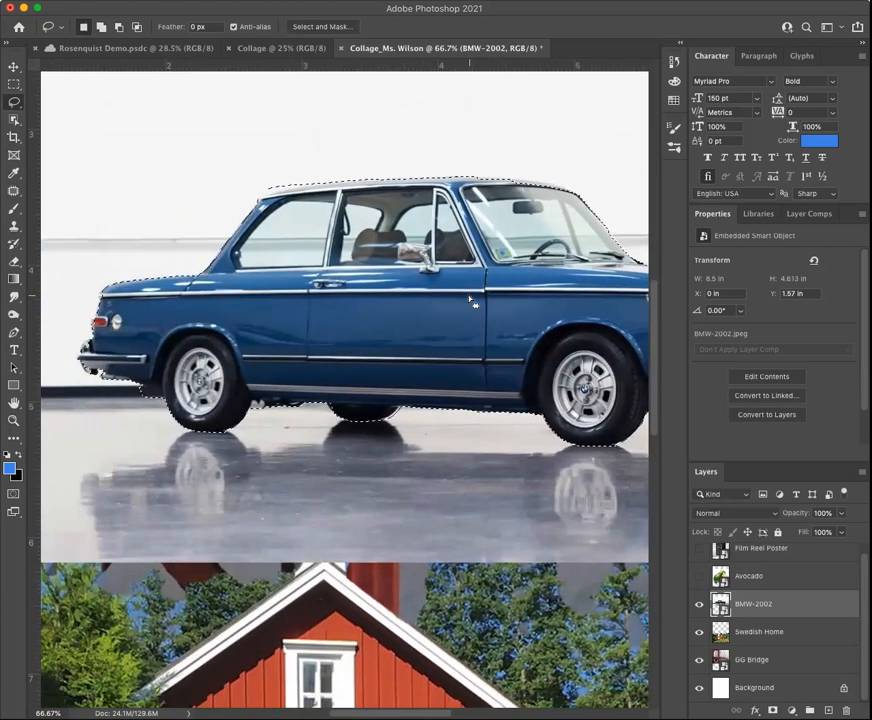
pyautogui.moveTo(77, 349)
pyautogui.mouseDown()
pyautogui.moveTo(90, 340)
pyautogui.moveTo(79, 357)
pyautogui.moveTo(92, 375)
pyautogui.moveTo(111, 348)
pyautogui.mouseUp()
# - Add a layer mask to the BMW-2002 layer from the car selection so the background is hidden
pyautogui.hscroll(5, 203, 342)
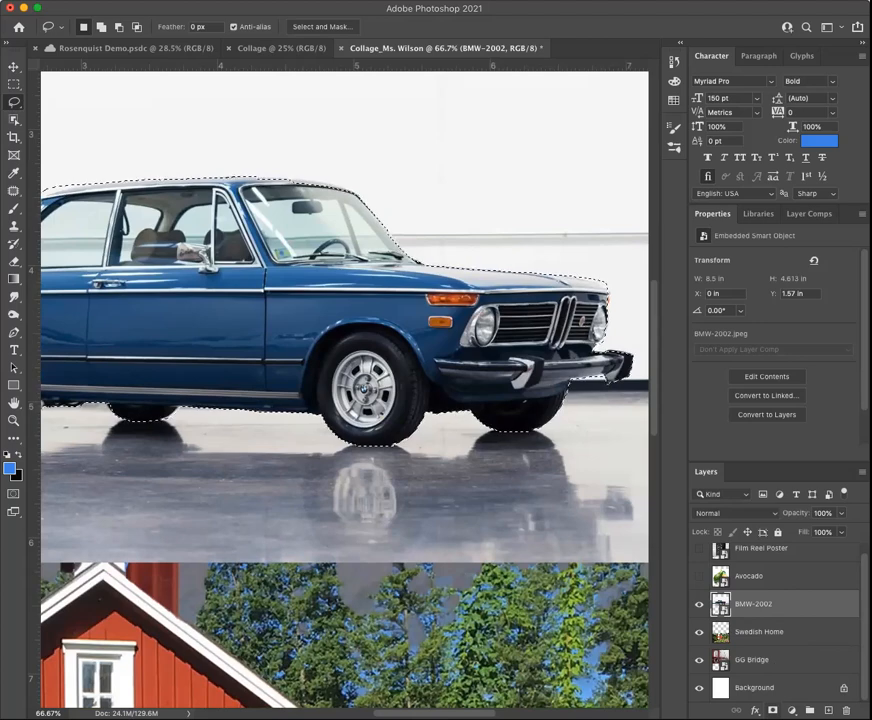
pyautogui.click(773, 710)
pyautogui.hscroll(-3, 443, 542)
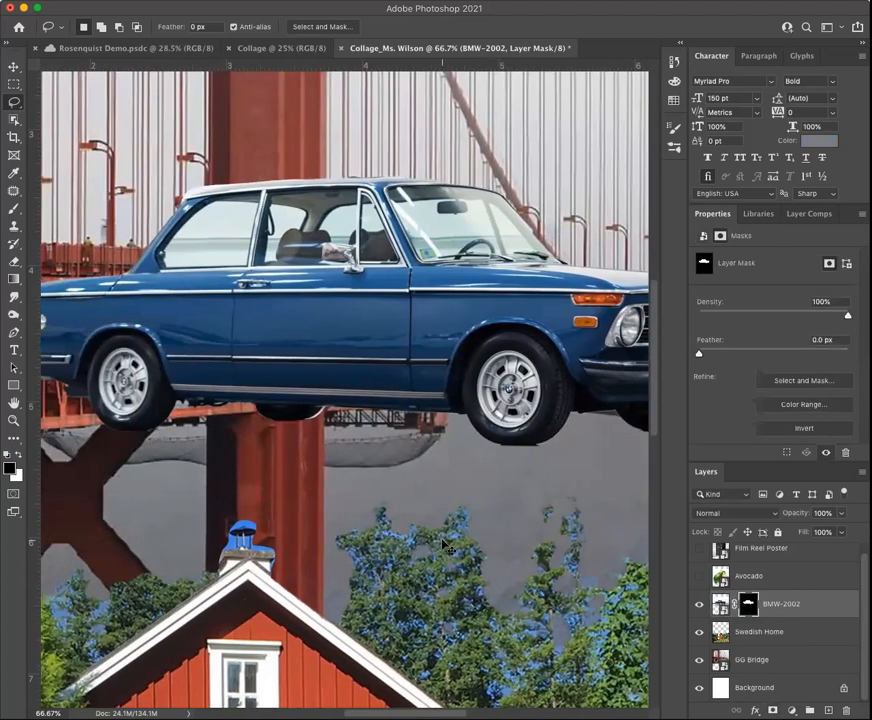
pyautogui.scroll(-5, 443, 543)
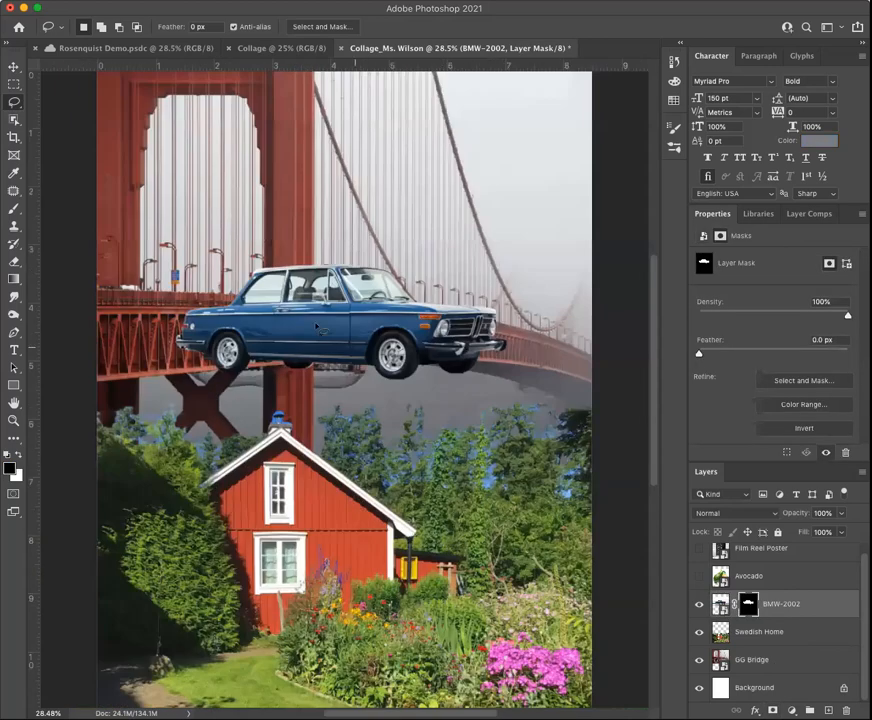
# - Move the masked car down in front of the house at the page's left edge, at X -1.38 in and Y 7.21 in, and deselect it
pyautogui.click(13, 68)
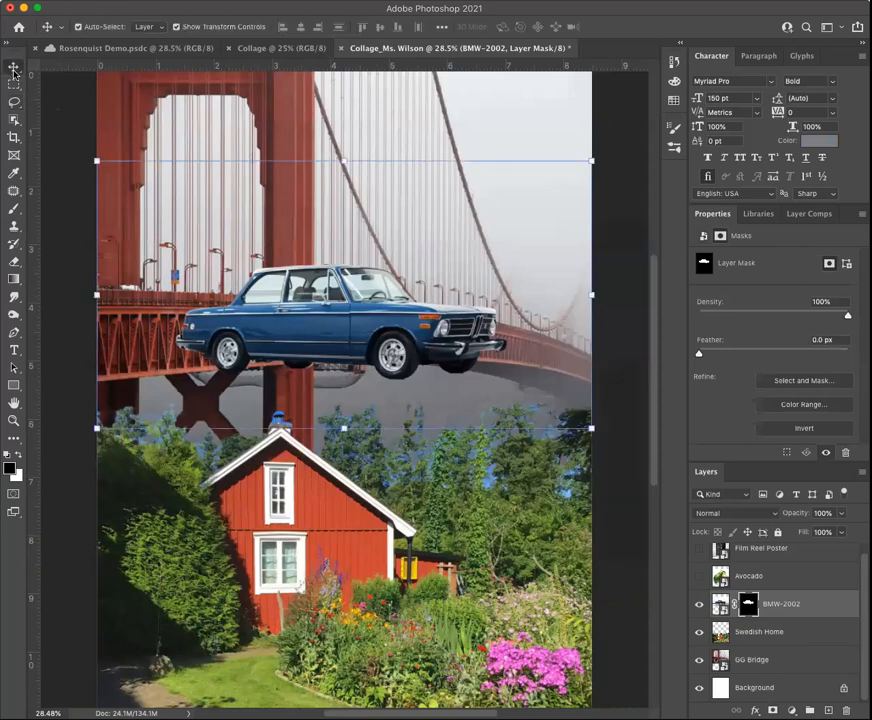
pyautogui.moveTo(349, 332); pyautogui.dragTo(272, 663)
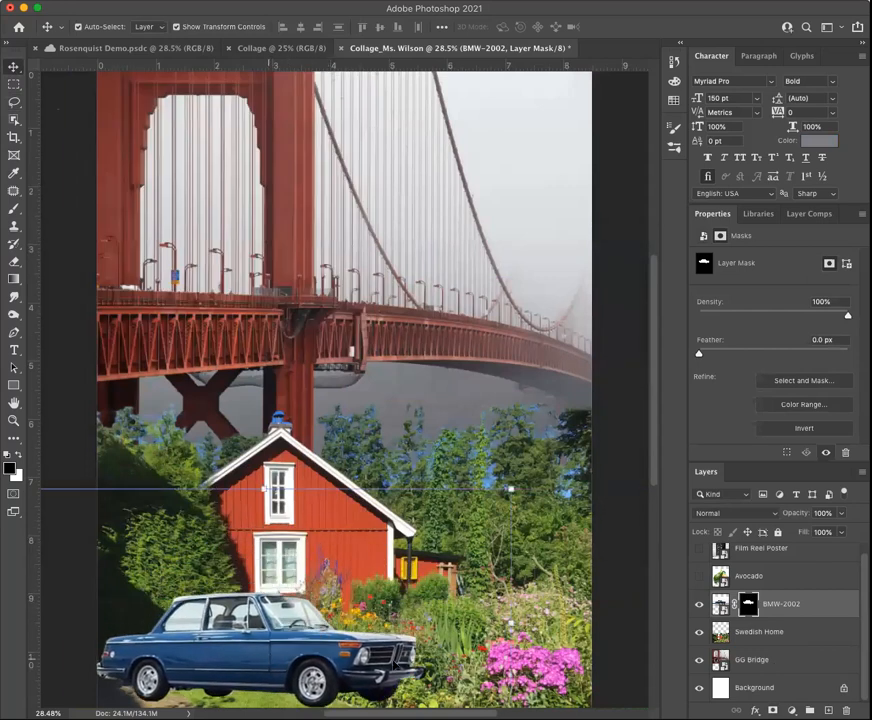
pyautogui.click(438, 428)
pyautogui.click(604, 560)
pyautogui.hscroll(-3, 610, 560)
pyautogui.hscroll(3, 612, 560)
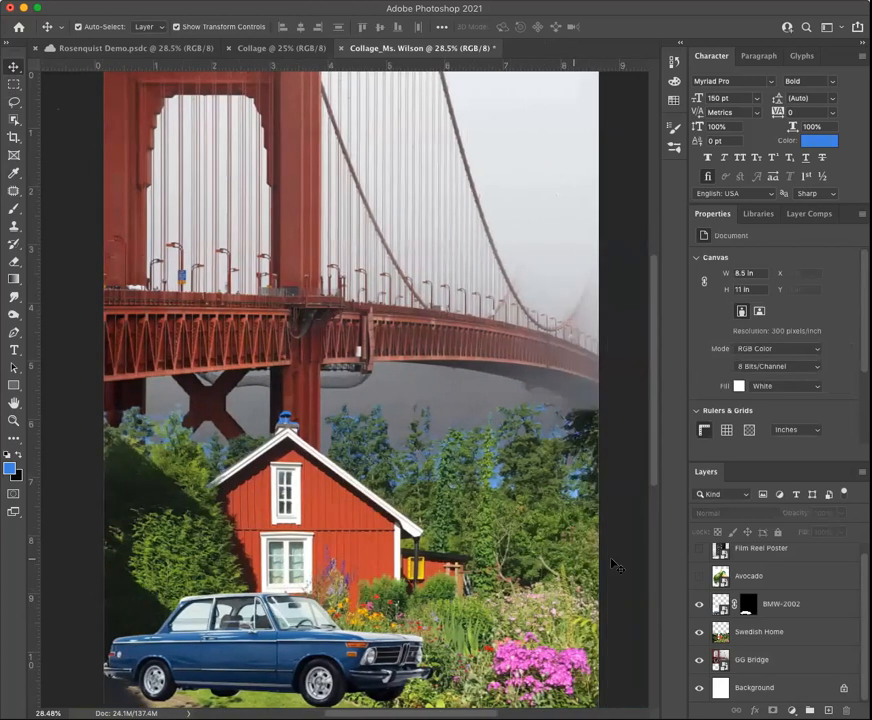
pyautogui.hscroll(3, 614, 566)
pyautogui.hscroll(-1, 614, 566)
pyautogui.hscroll(1, 614, 566)
pyautogui.hscroll(-2, 614, 566)
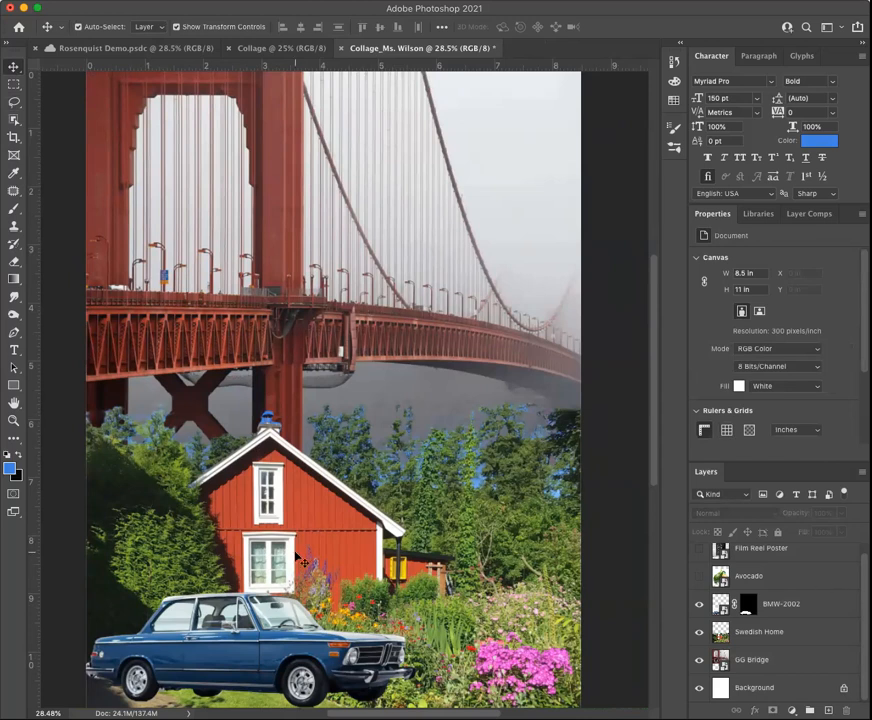
pyautogui.moveTo(280, 655); pyautogui.dragTo(280, 655)
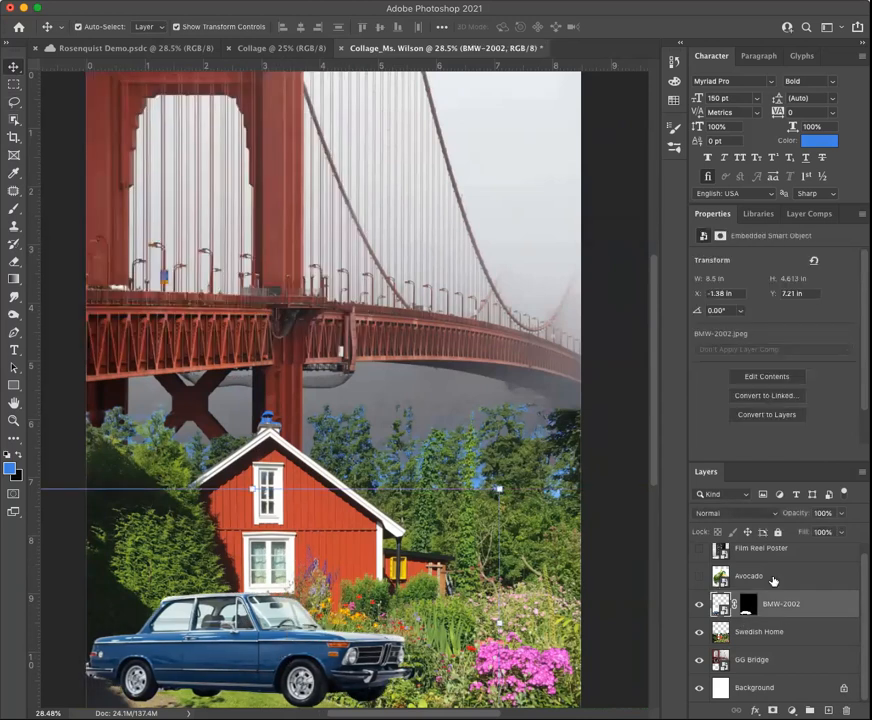
# - Select the Film Reel Poster layer and make it visible
pyautogui.scroll(1, 792, 569)
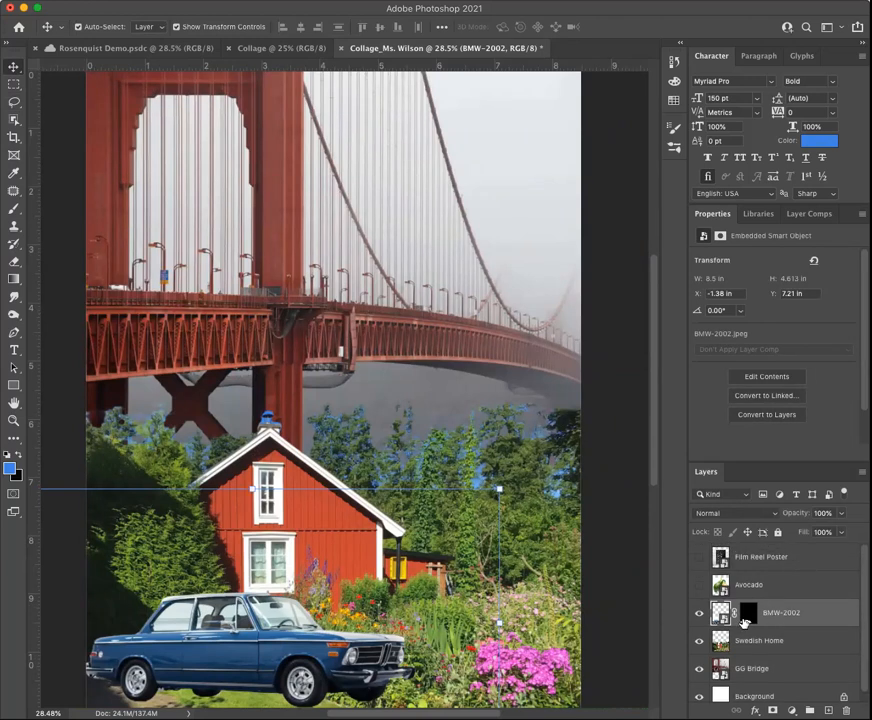
pyautogui.click(761, 557)
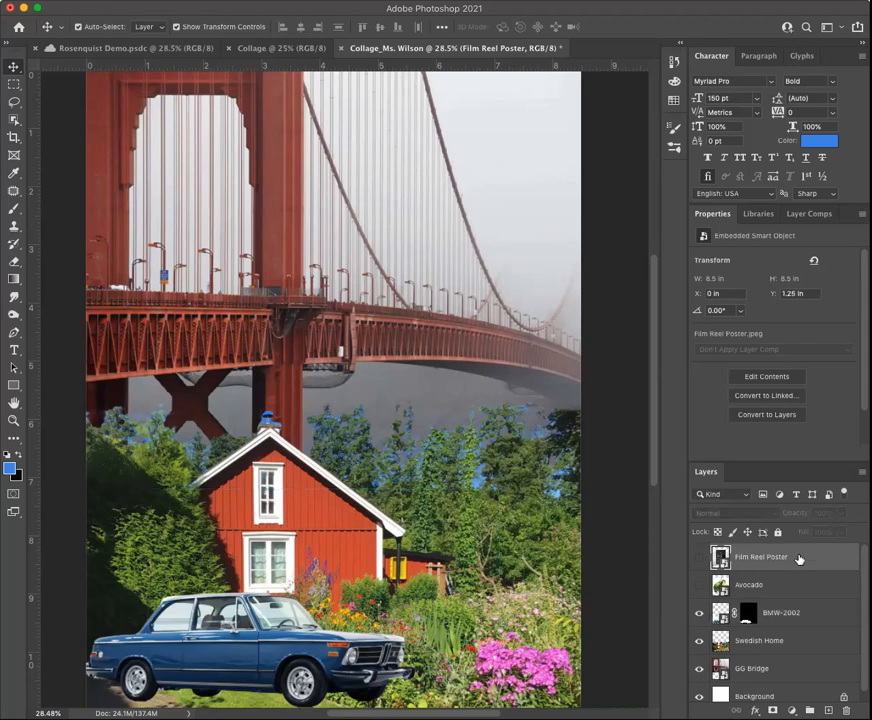
pyautogui.click(700, 558)
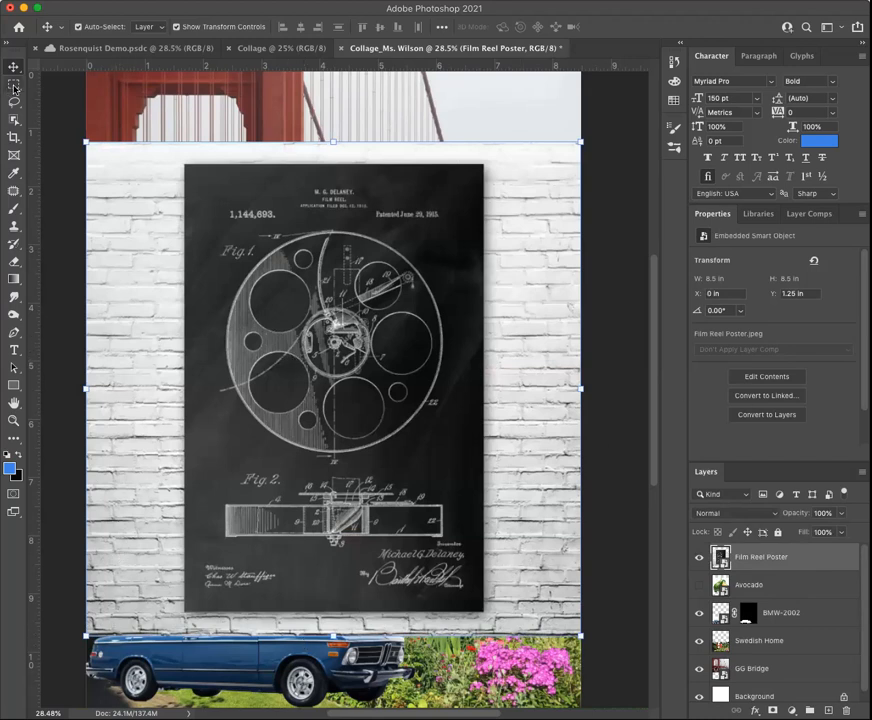
# - Select the black poster with a rectangular marquee and add a layer mask that hides the surrounding brick wall
pyautogui.moveTo(14, 86); pyautogui.dragTo(50, 58)
pyautogui.moveTo(183, 162); pyautogui.dragTo(484, 611)
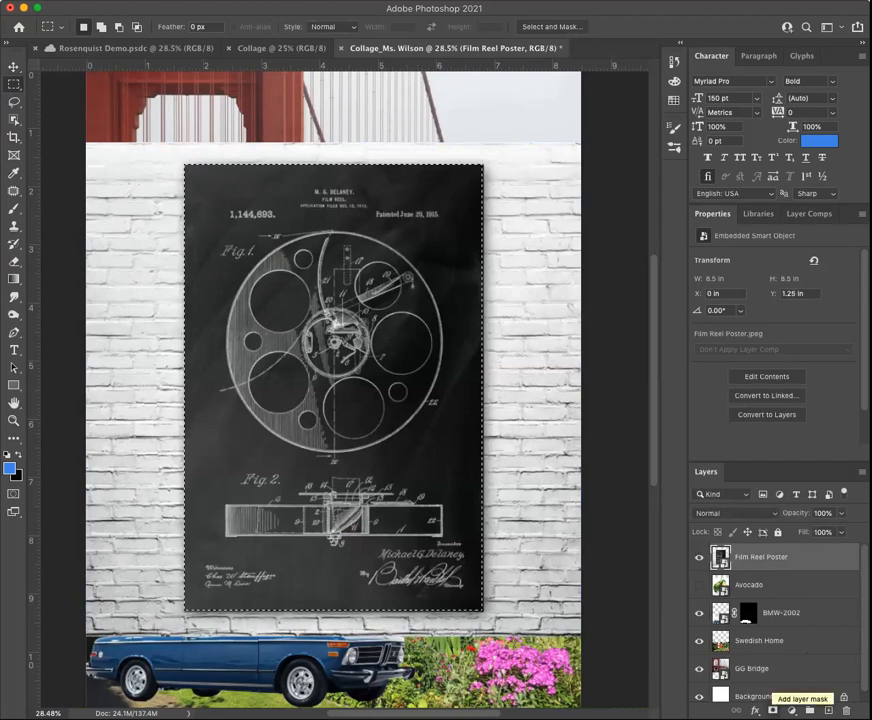
pyautogui.click(772, 709)
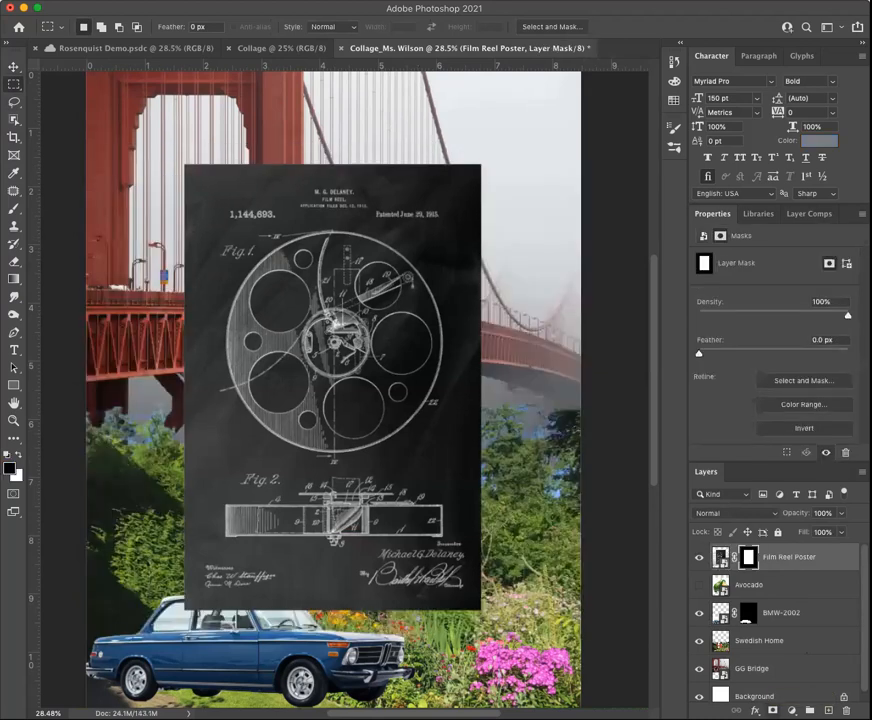
# - Move the masked film reel poster so its corner meets the page's upper-left corner
pyautogui.click(12, 66)
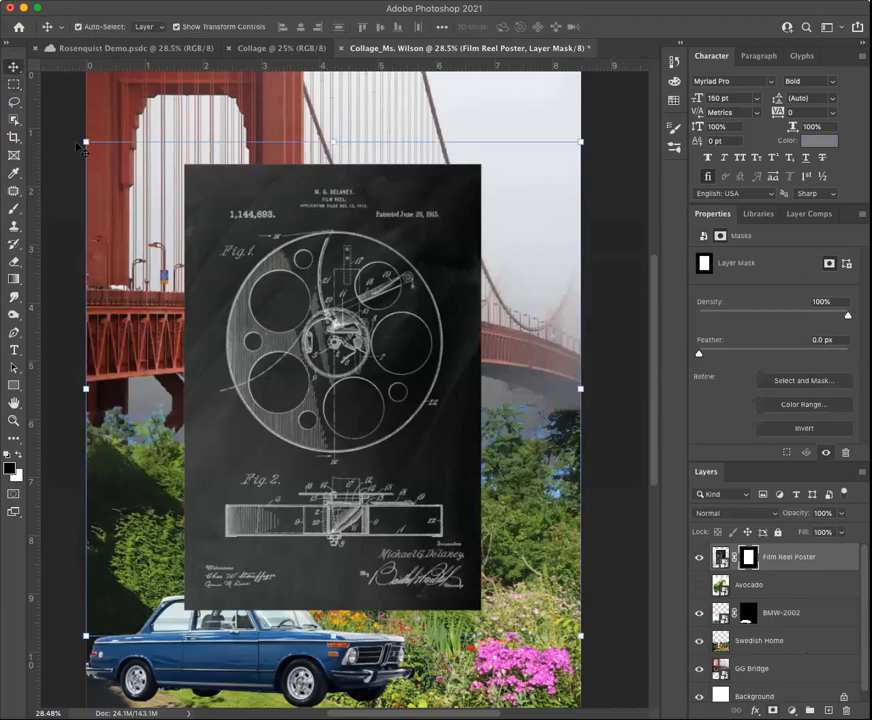
pyautogui.moveTo(360, 346); pyautogui.dragTo(267, 256)
pyautogui.scroll(3, 358, 333)
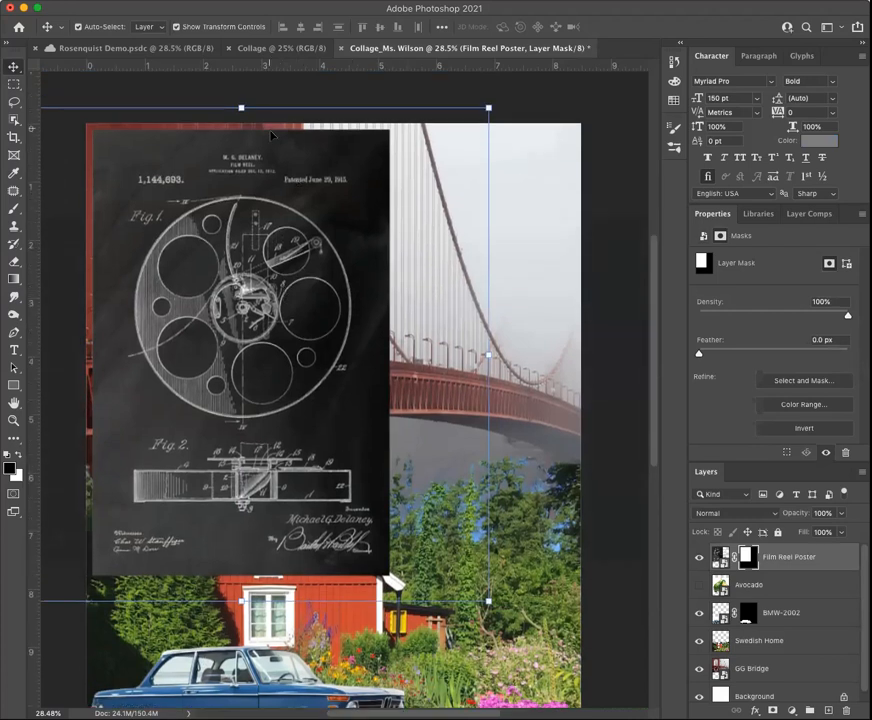
pyautogui.moveTo(272, 203)
pyautogui.mouseDown()
pyautogui.moveTo(280, 198)
pyautogui.moveTo(263, 198)
pyautogui.mouseUp()
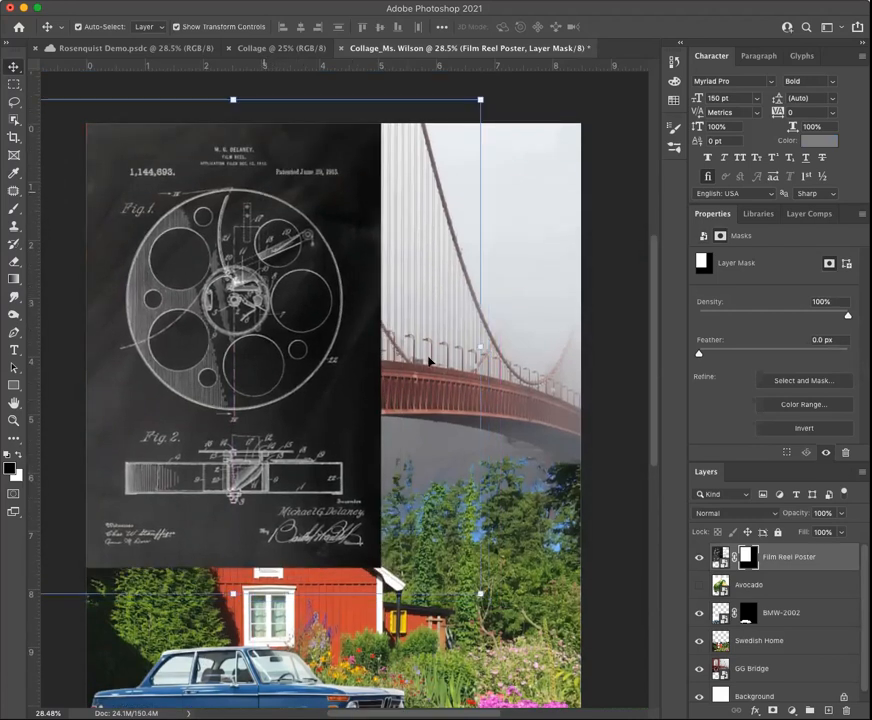
# - Enlarge the masked film reel poster to 159.74% and shift it up so its signatures stay within the page's lower edge
pyautogui.scroll(-6, 428, 360)
pyautogui.scroll(-5, 433, 353)
pyautogui.moveTo(480, 376); pyautogui.dragTo(540, 555)
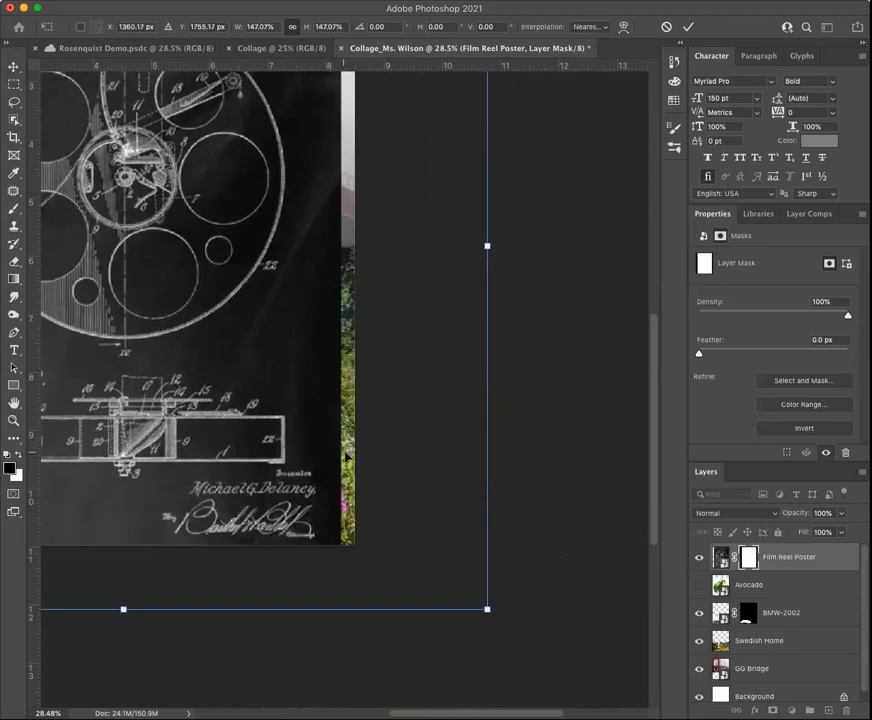
pyautogui.hscroll(-5, 346, 455)
pyautogui.moveTo(376, 609); pyautogui.dragTo(376, 671)
pyautogui.moveTo(368, 450); pyautogui.dragTo(342, 369)
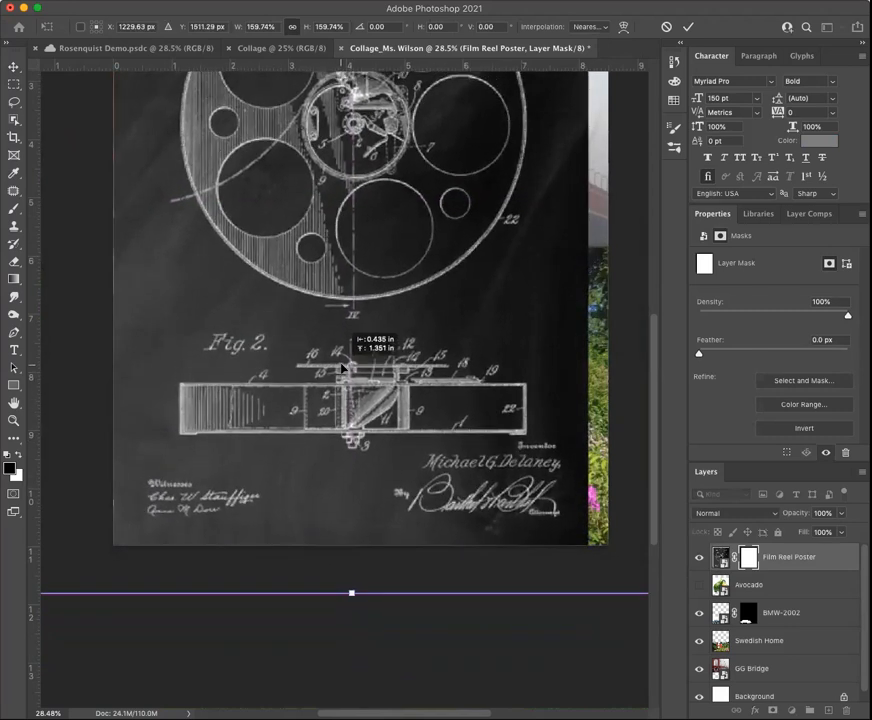
# - Scale the film reel poster up further to 164.87% and reposition it vertically over the page
pyautogui.scroll(8, 343, 367)
pyautogui.hscroll(7, 345, 345)
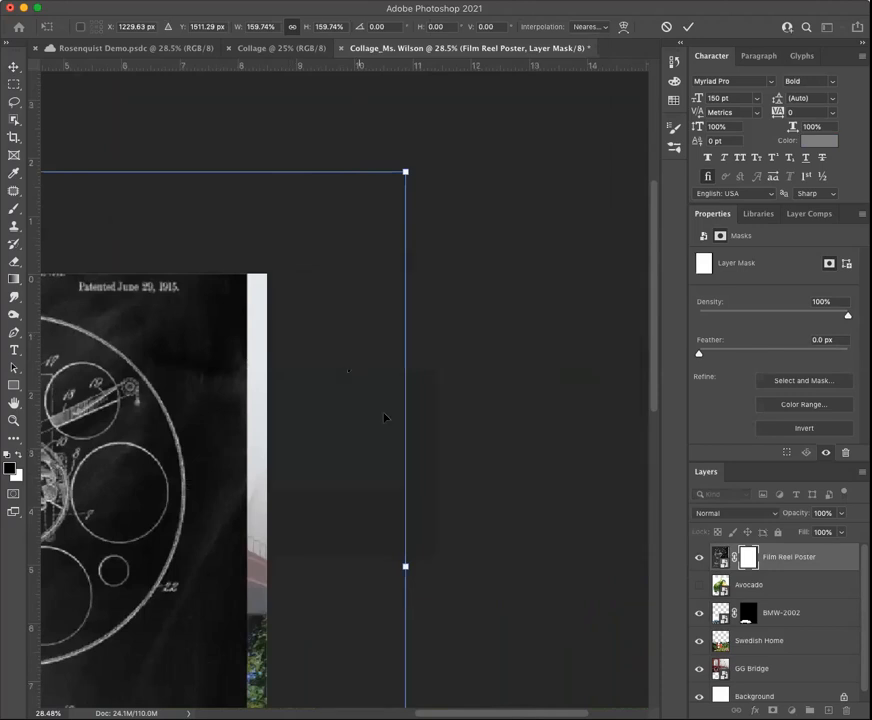
pyautogui.moveTo(408, 568); pyautogui.dragTo(436, 568)
pyautogui.hscroll(-5, 405, 553)
pyautogui.hscroll(-4, 418, 551)
pyautogui.moveTo(401, 532); pyautogui.dragTo(397, 618)
pyautogui.moveTo(441, 468); pyautogui.dragTo(441, 430)
pyautogui.scroll(-10, 563, 503)
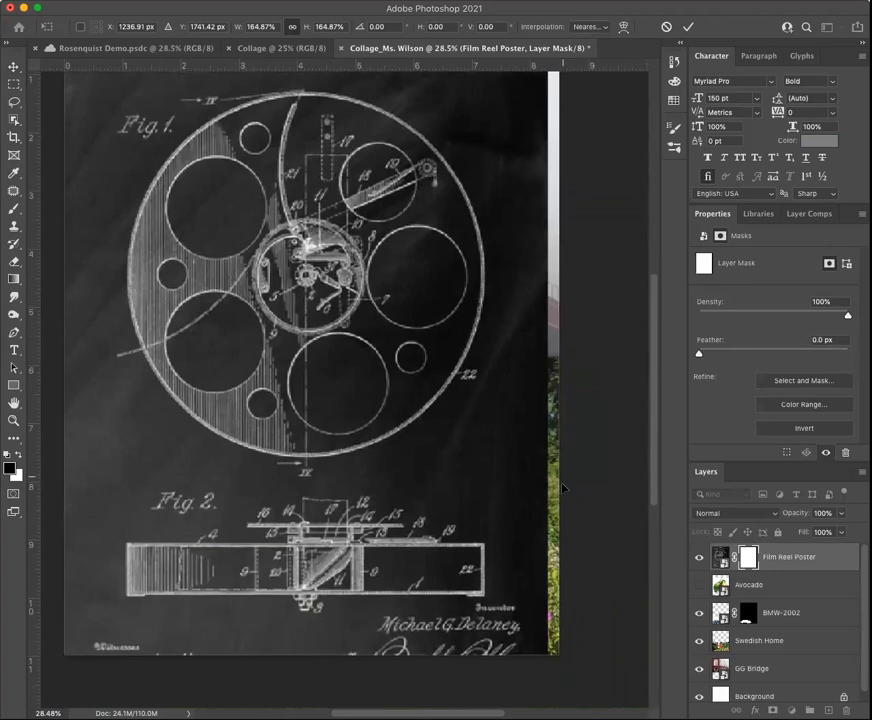
# - Enlarge the film reel poster to 168.13% so it covers the full page width, and apply the transform
pyautogui.hscroll(8, 515, 454)
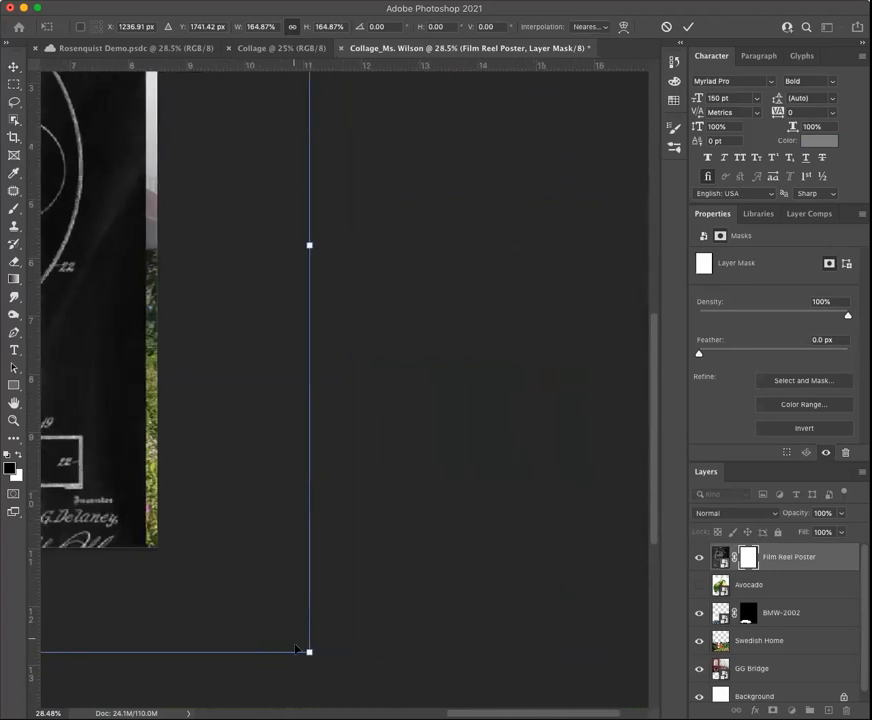
pyautogui.moveTo(310, 652); pyautogui.dragTo(327, 669)
pyautogui.hscroll(-1, 218, 551)
pyautogui.hscroll(-6, 218, 551)
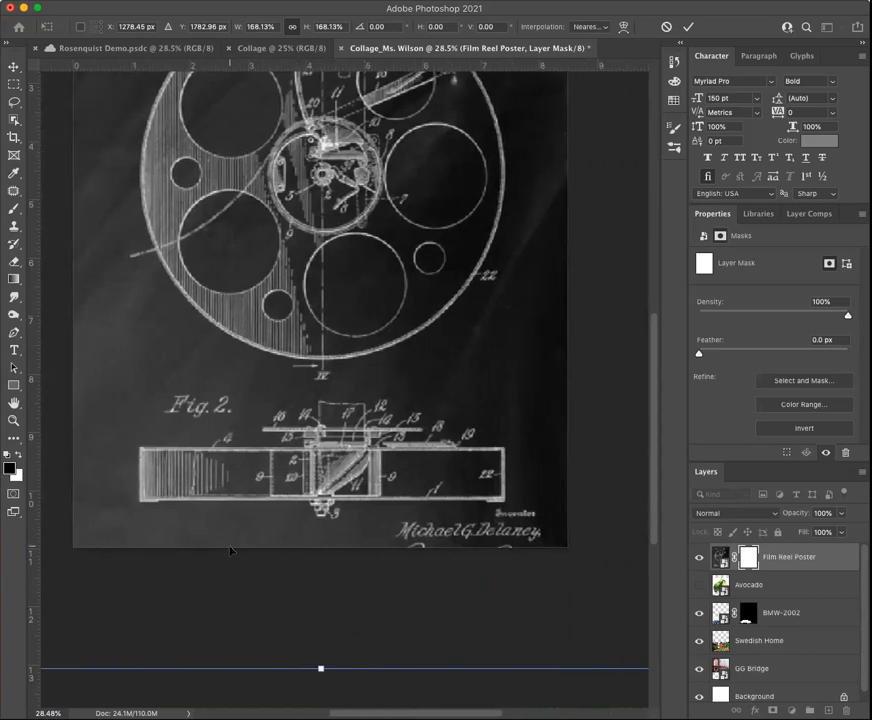
pyautogui.scroll(-2, 229, 550)
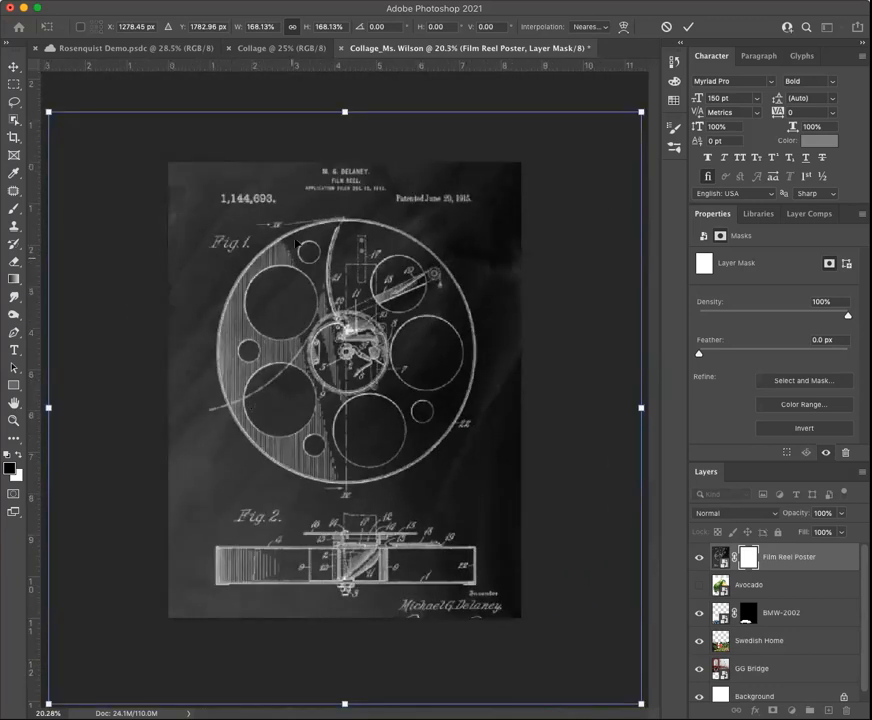
pyautogui.click(688, 28)
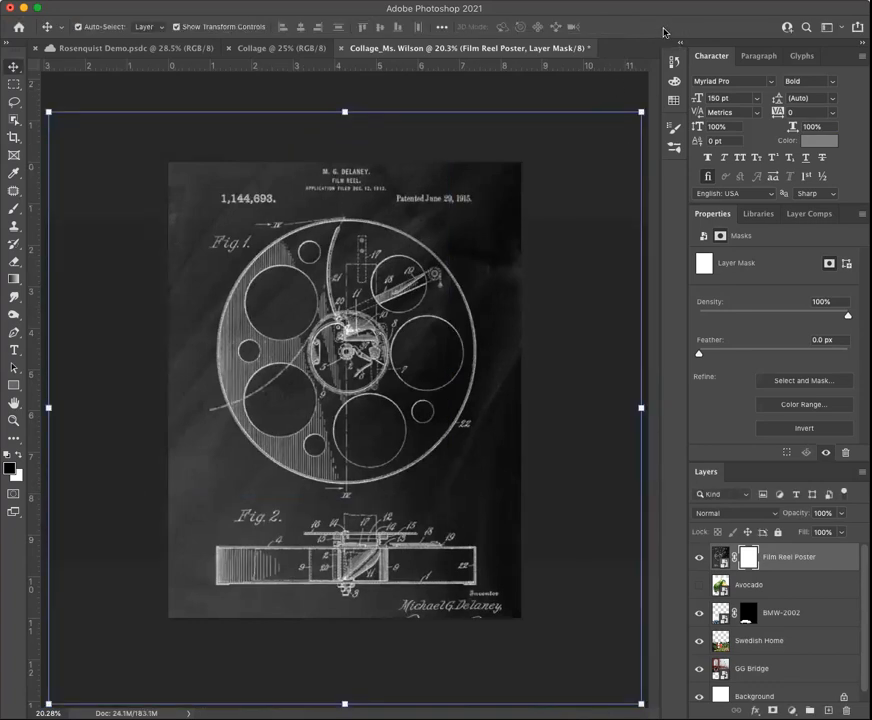
pyautogui.press('super+t')
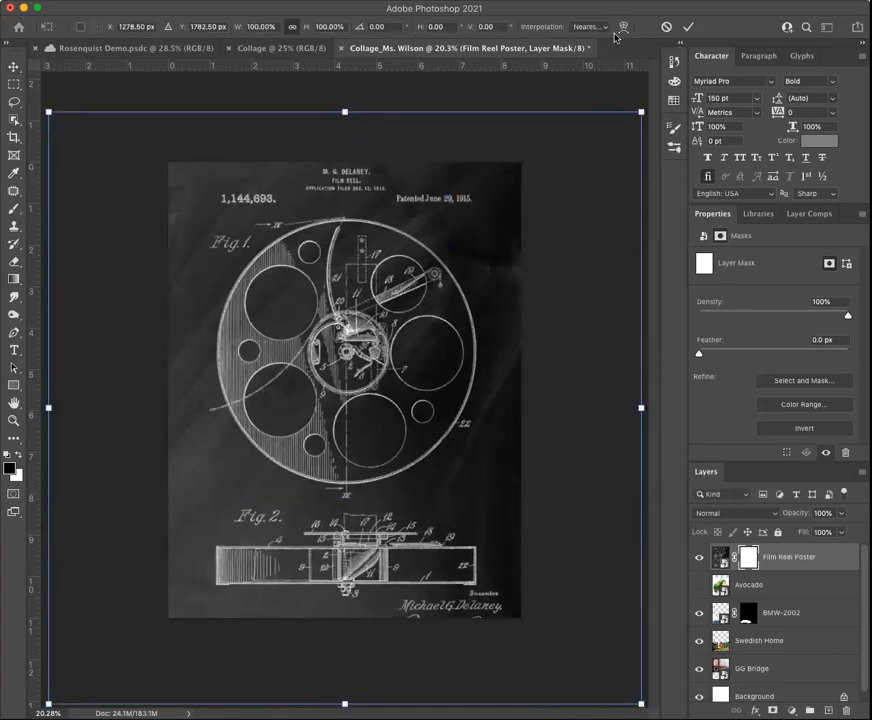
pyautogui.click(686, 28)
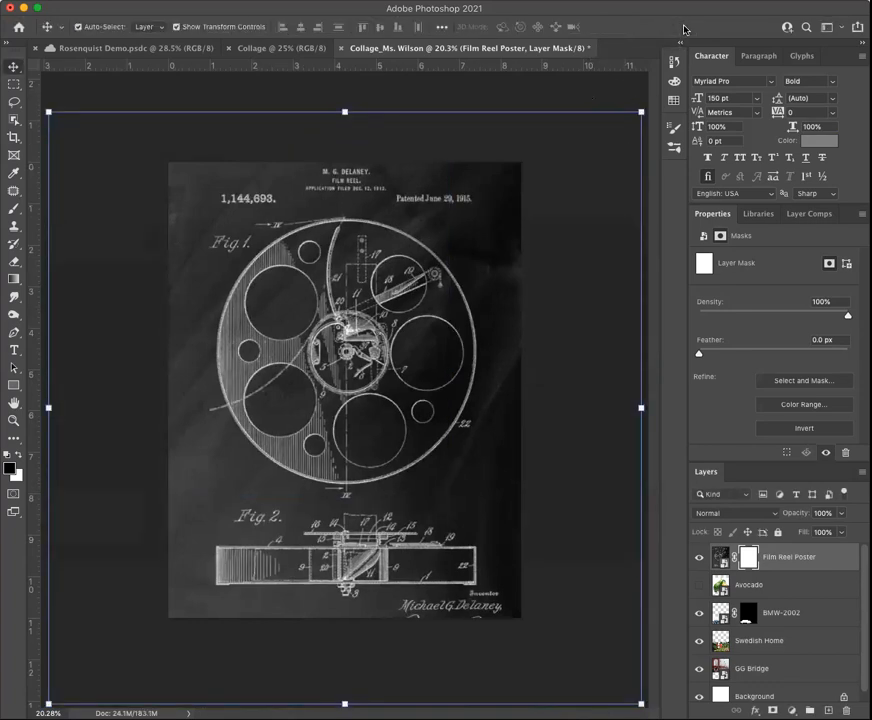
# - Set the Film Reel Poster layer's blending mode to Screen
pyautogui.click(781, 594)
pyautogui.click(786, 566)
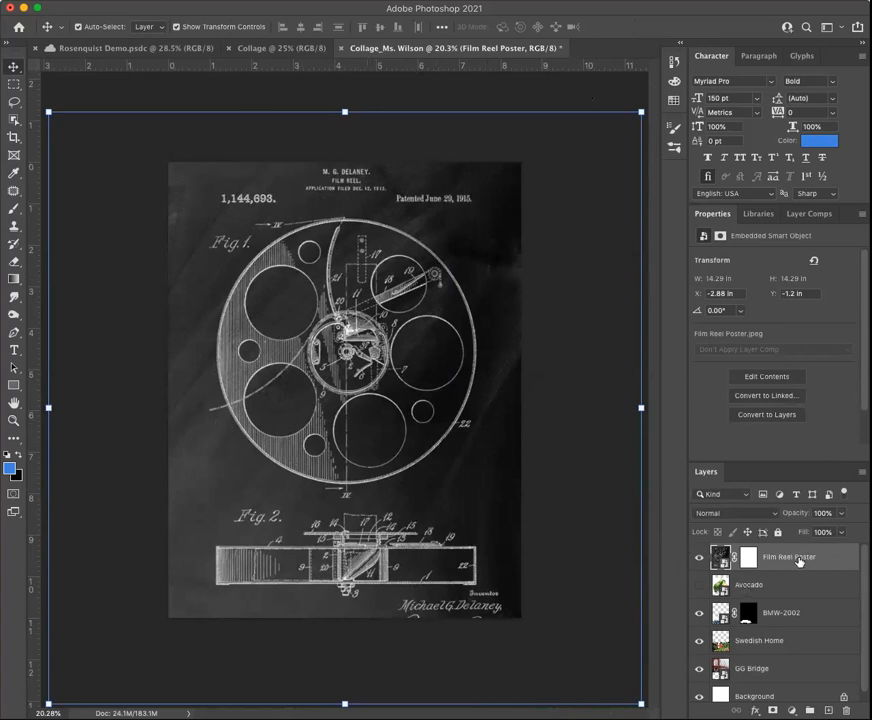
pyautogui.click(734, 514)
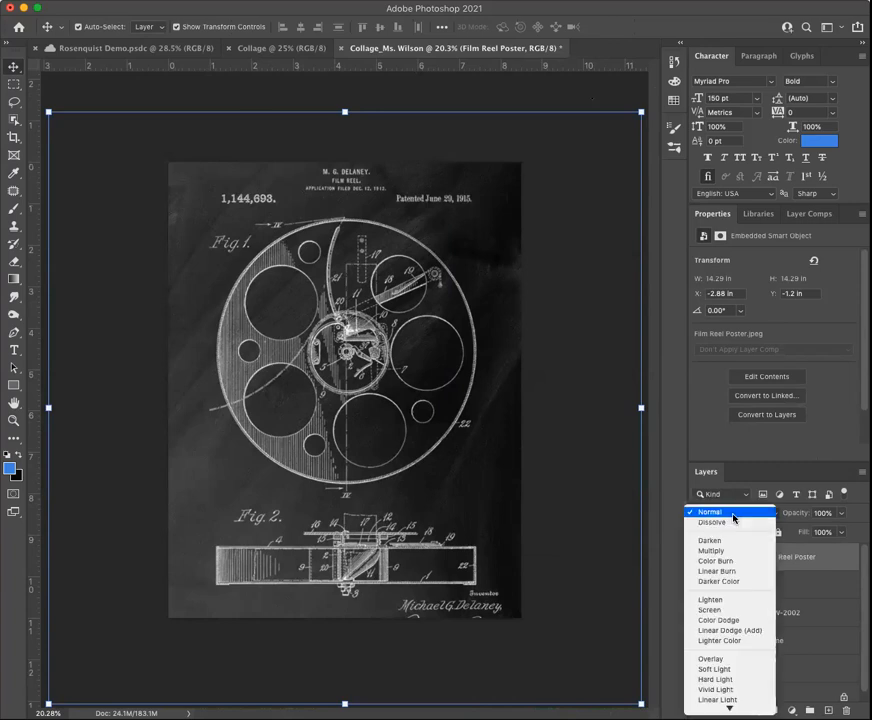
pyautogui.click(734, 516)
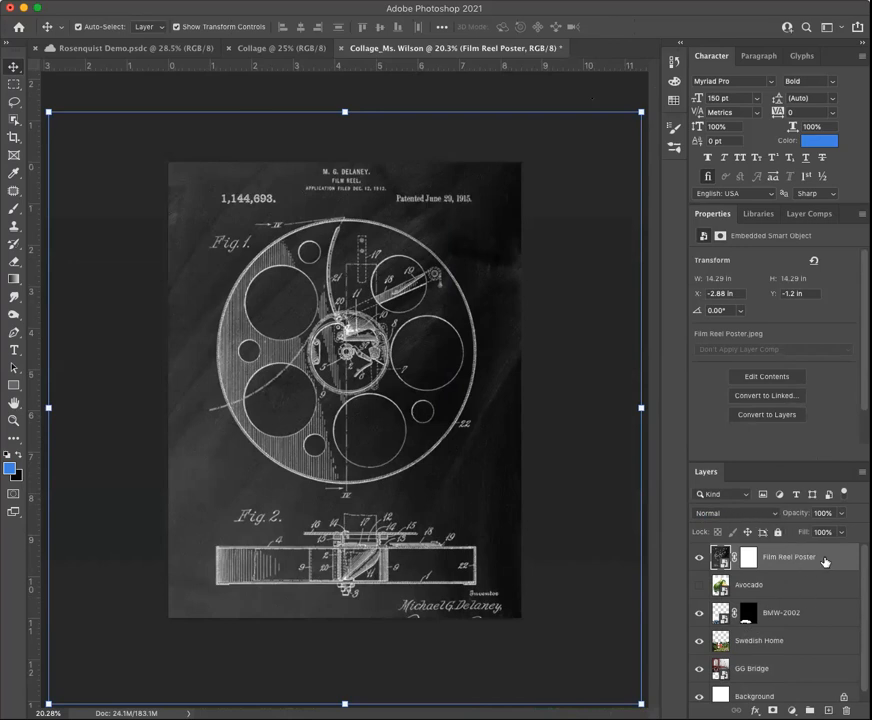
pyautogui.click(748, 514)
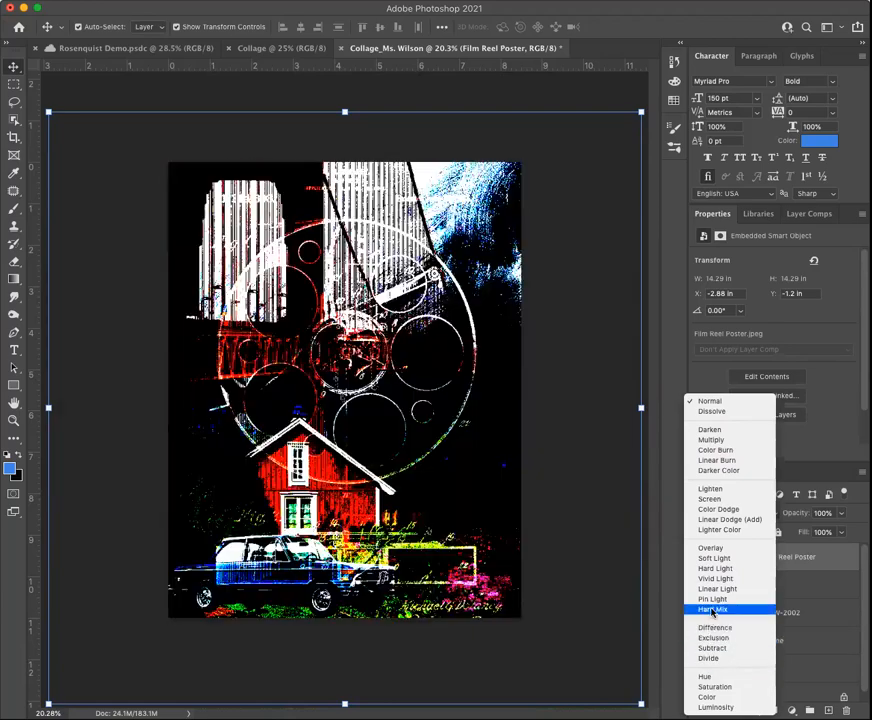
pyautogui.click(710, 499)
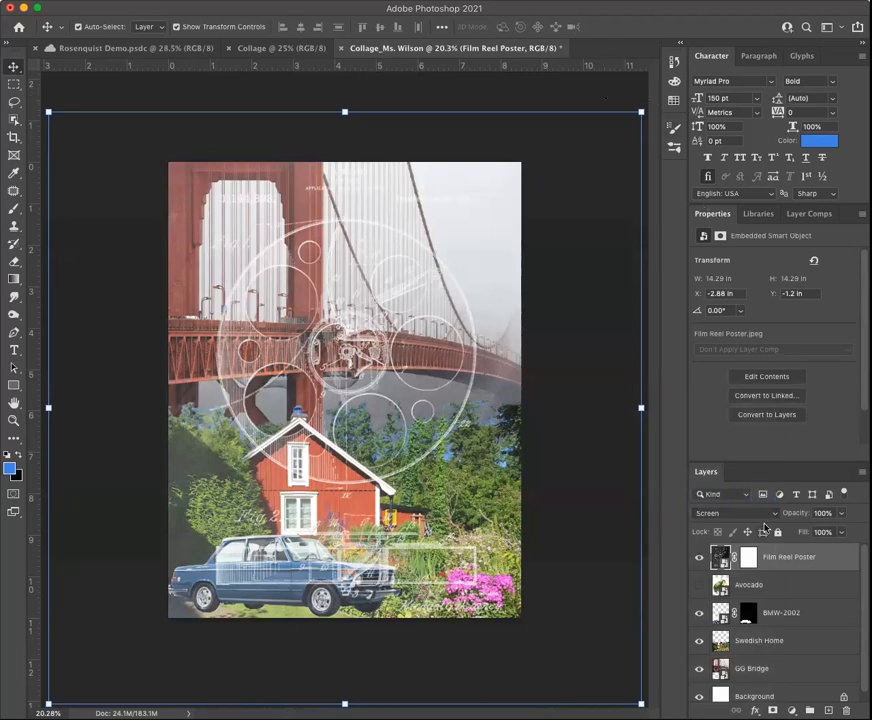
# - Make the Avocado layer visible and move it above the Film Reel Poster layer
pyautogui.click(799, 588)
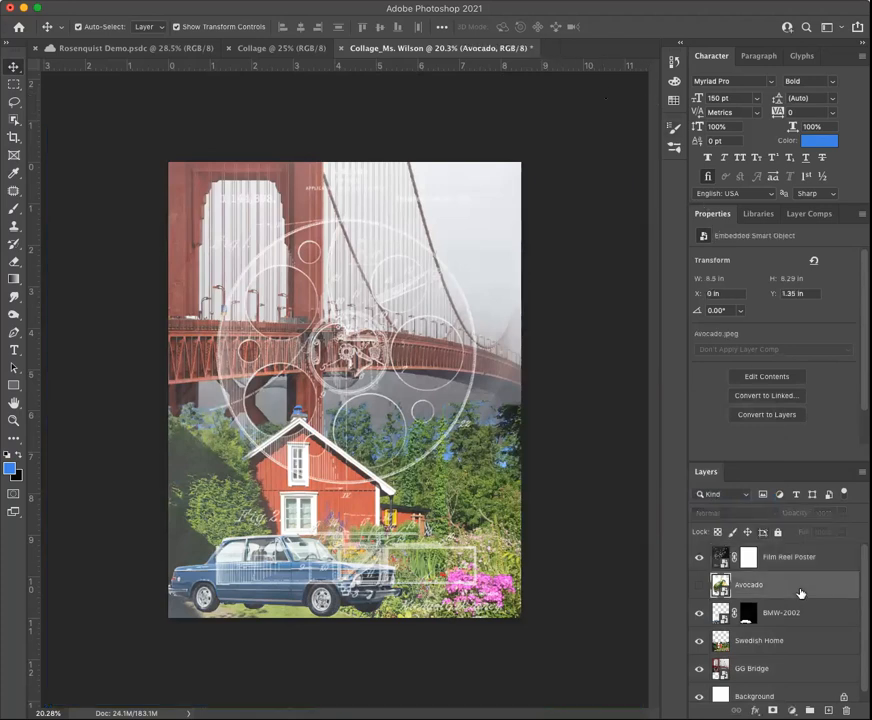
pyautogui.click(699, 585)
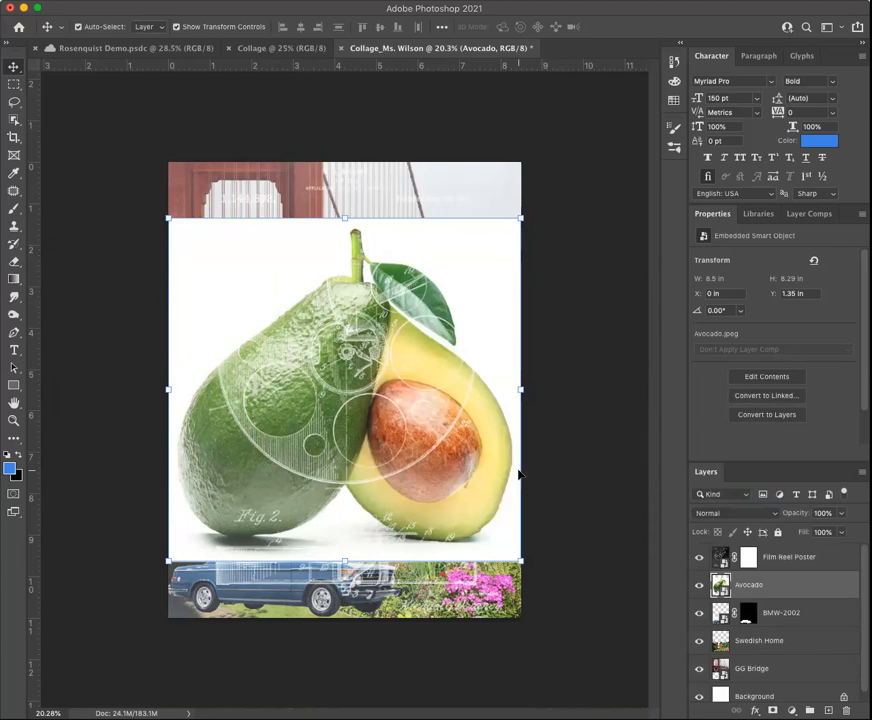
pyautogui.moveTo(747, 580); pyautogui.dragTo(799, 551)
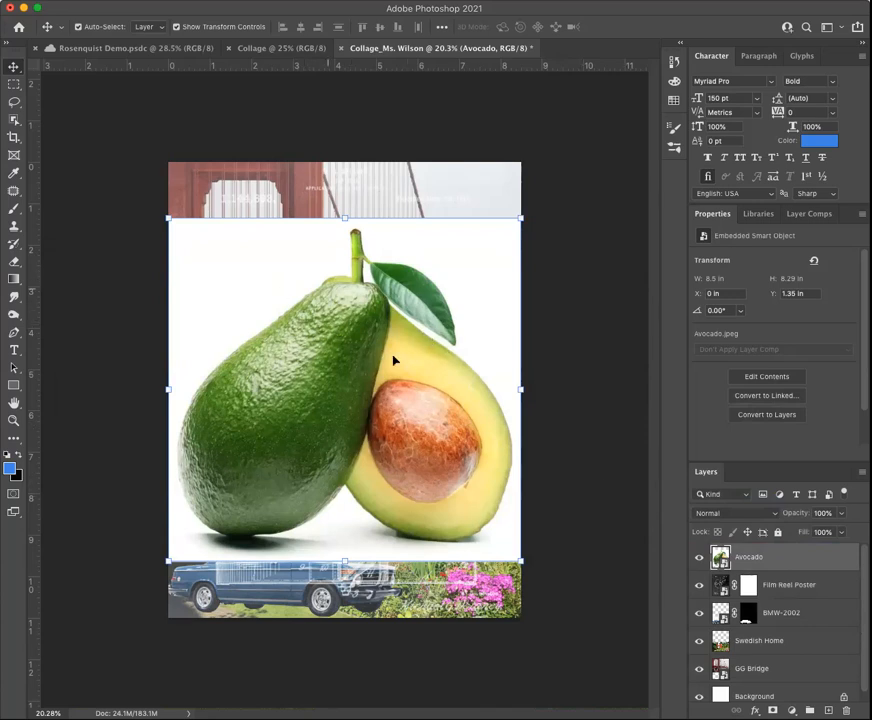
# - Scale the avocado image to 48.58% in the page's upper-right corner, previewing it in Overlay before restoring Normal blending
pyautogui.click(735, 512)
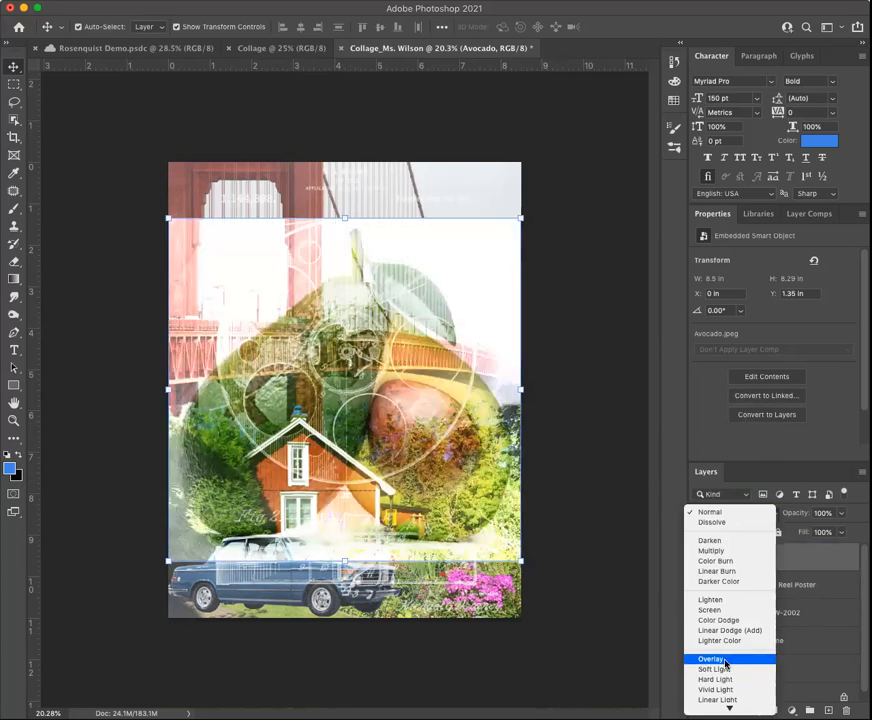
pyautogui.click(724, 660)
pyautogui.moveTo(165, 562); pyautogui.dragTo(284, 449)
pyautogui.moveTo(512, 376); pyautogui.dragTo(504, 266)
pyautogui.click(735, 513)
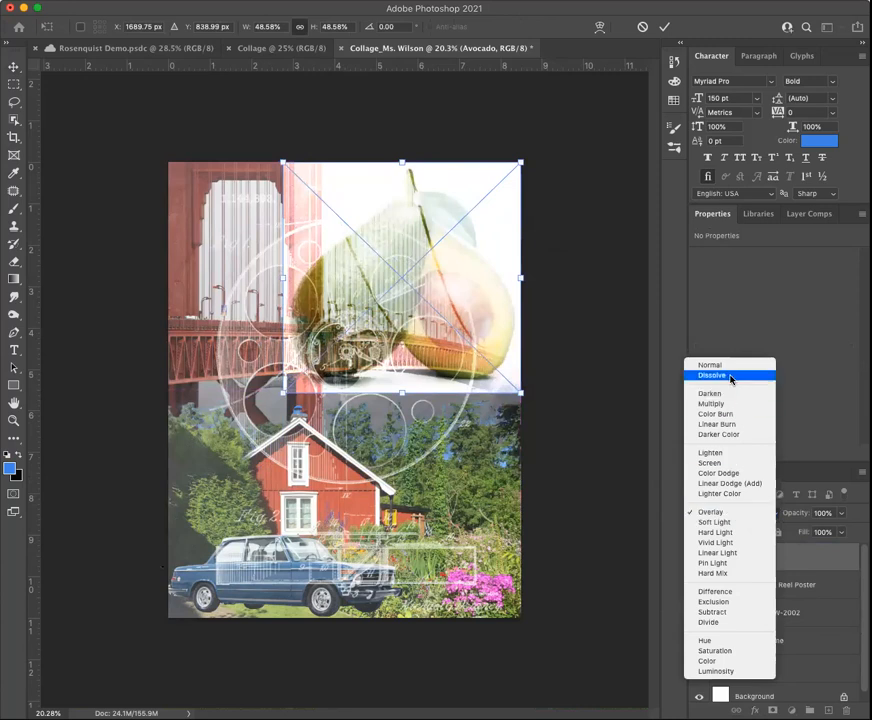
pyautogui.click(731, 367)
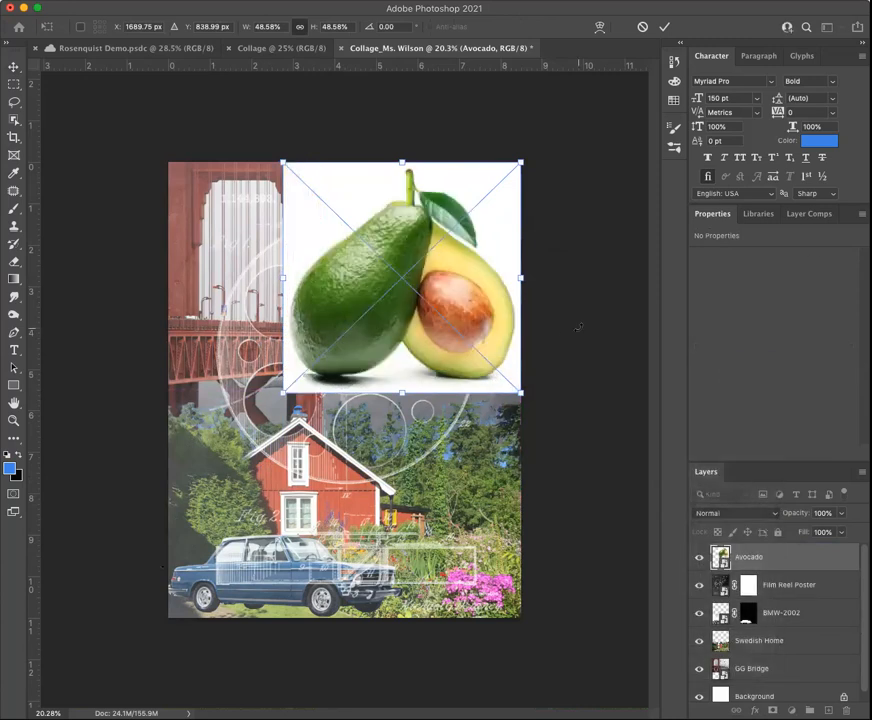
pyautogui.press('Return')
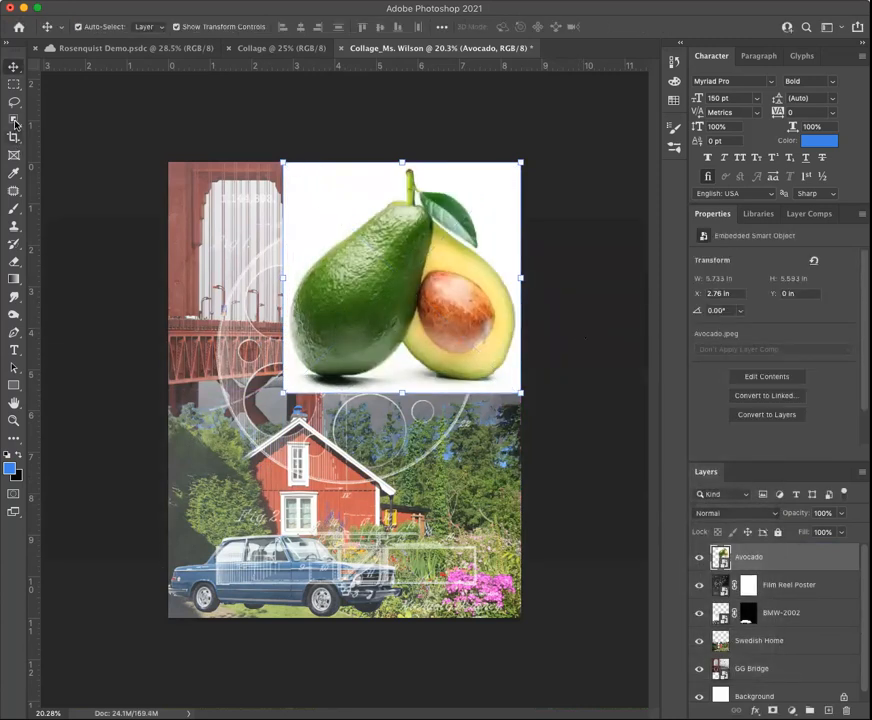
# - Select both avocados with the Object Selection tool and add a layer mask that hides their white background
pyautogui.click(13, 122)
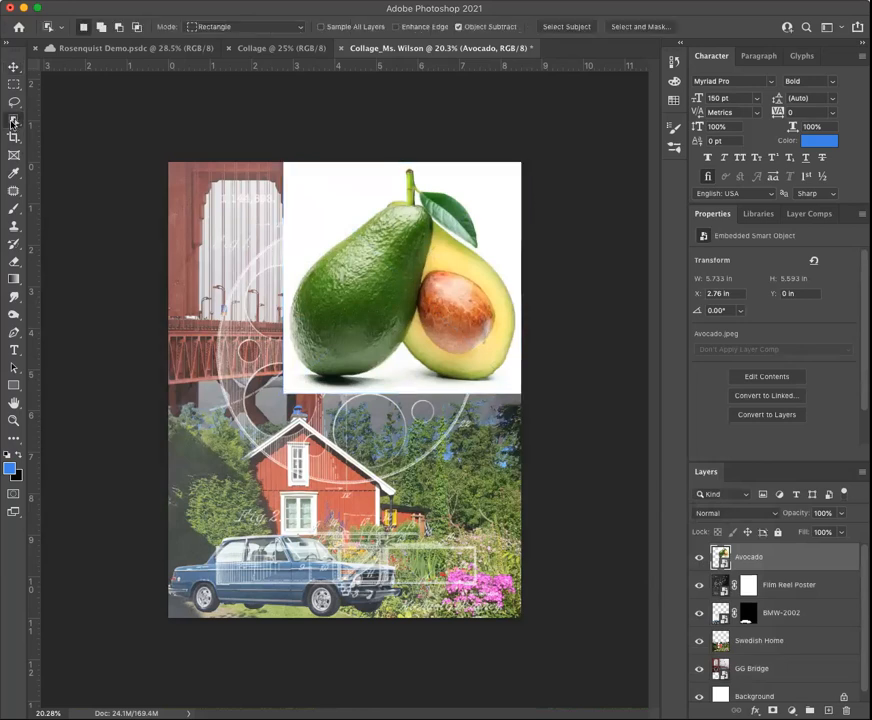
pyautogui.click(61, 121)
pyautogui.moveTo(287, 365); pyautogui.dragTo(510, 168)
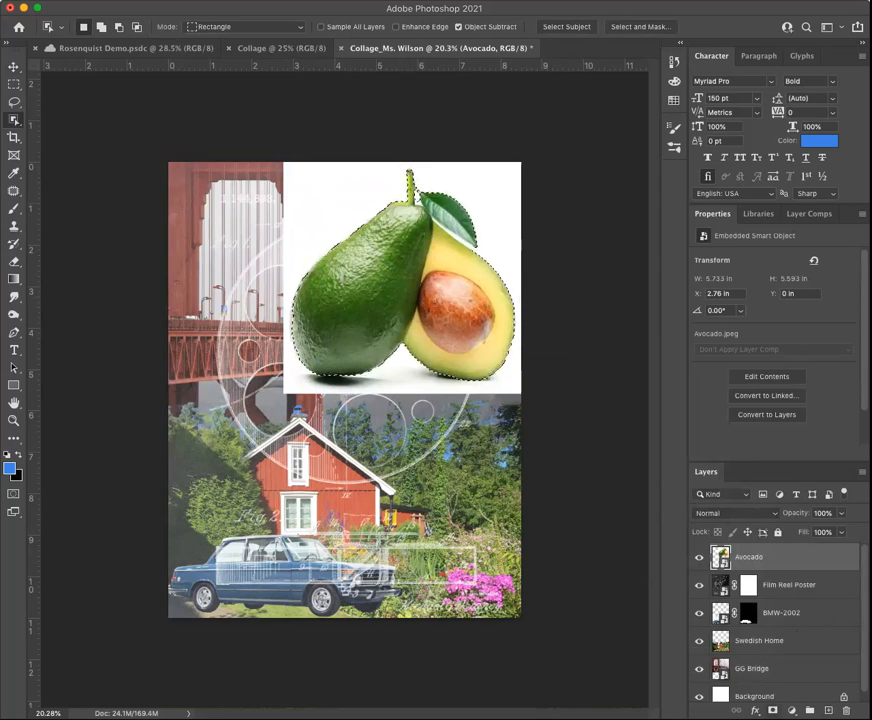
pyautogui.click(772, 710)
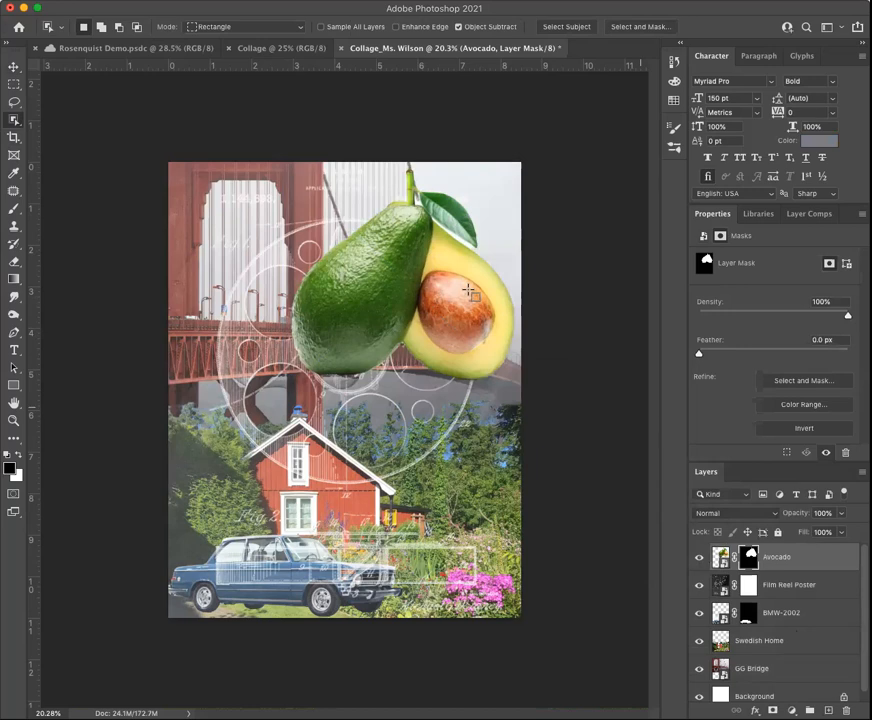
# - Scale the masked avocados to 59.89% in the page's upper-right corner and move their layer below Film Reel Poster
pyautogui.press('v')
pyautogui.moveTo(399, 298)
pyautogui.mouseDown()
pyautogui.moveTo(292, 300)
pyautogui.moveTo(331, 422)
pyautogui.moveTo(341, 265)
pyautogui.moveTo(355, 308)
pyautogui.moveTo(392, 306)
pyautogui.moveTo(372, 287)
pyautogui.moveTo(388, 290)
pyautogui.mouseUp()
pyautogui.moveTo(279, 397); pyautogui.dragTo(378, 296)
pyautogui.moveTo(400, 236); pyautogui.dragTo(404, 241)
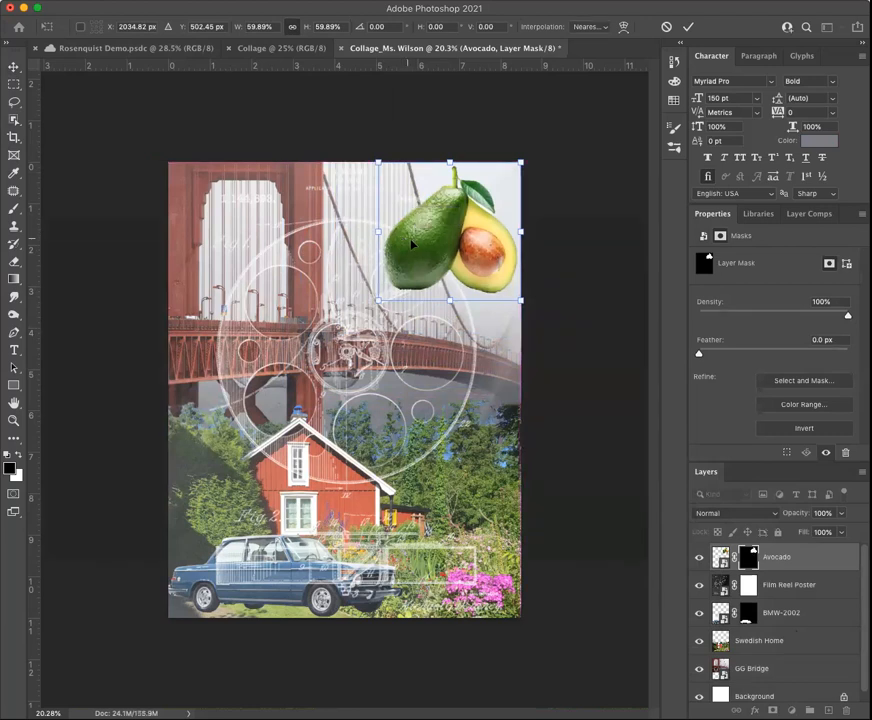
pyautogui.press('Return')
pyautogui.moveTo(790, 557); pyautogui.dragTo(808, 596)
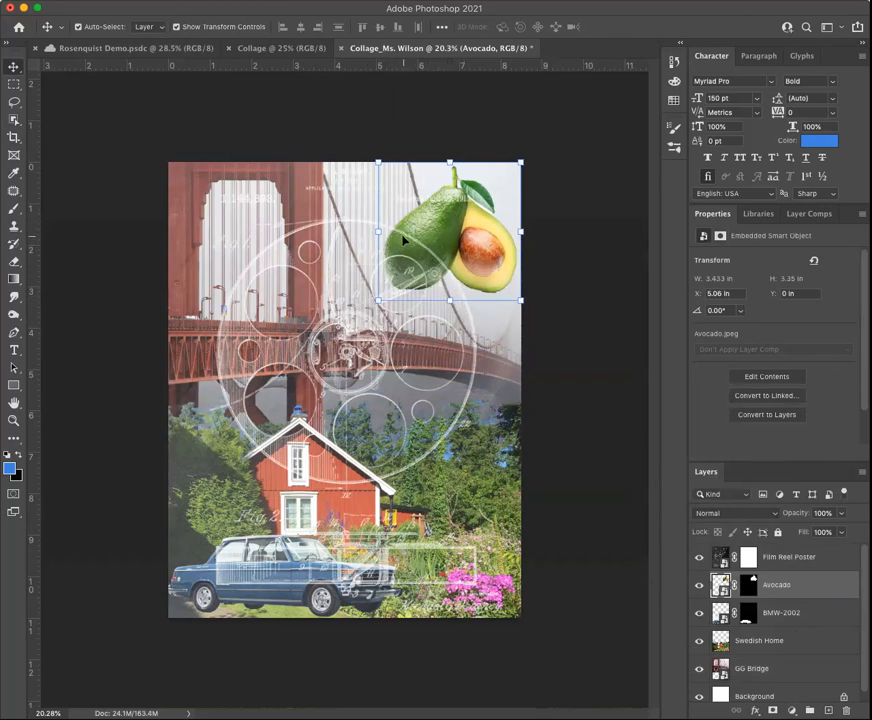
pyautogui.click(616, 285)
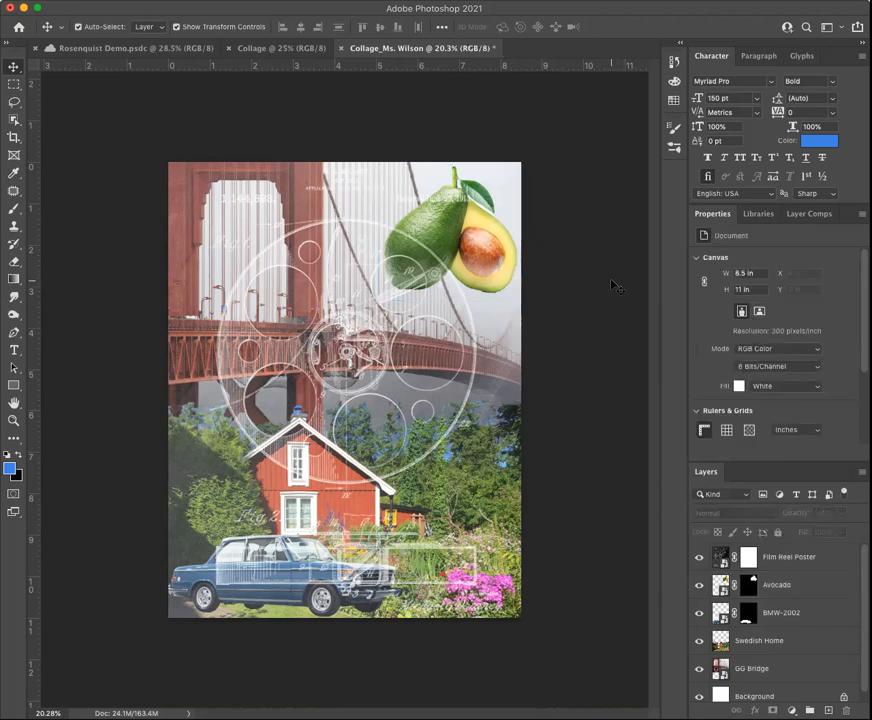
# - Open the Oil Paint filter settings for the Avocado layer
pyautogui.click(792, 589)
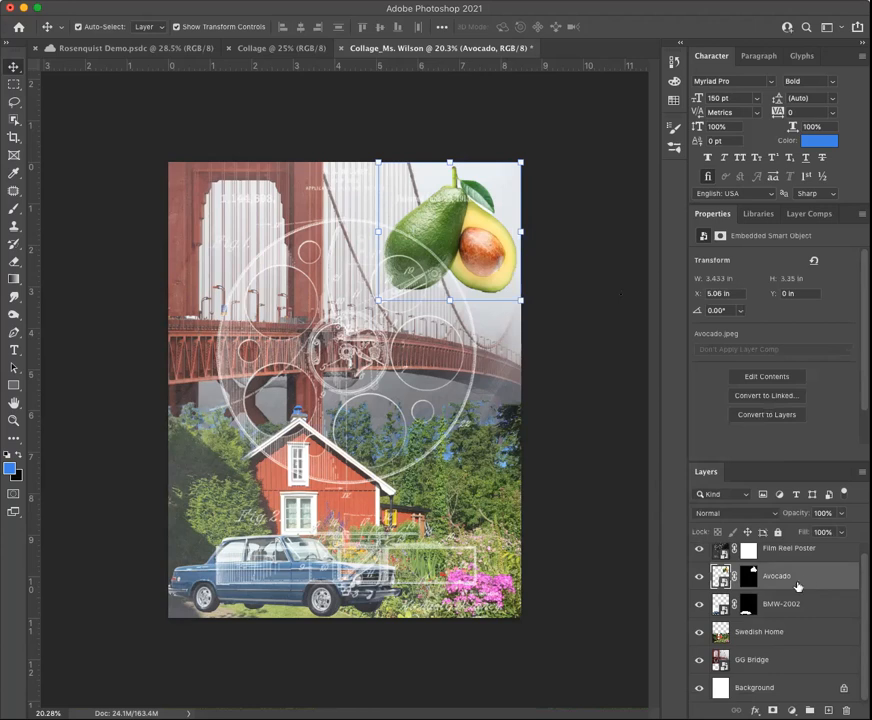
pyautogui.click(270, 0)
pyautogui.moveTo(230, 0)
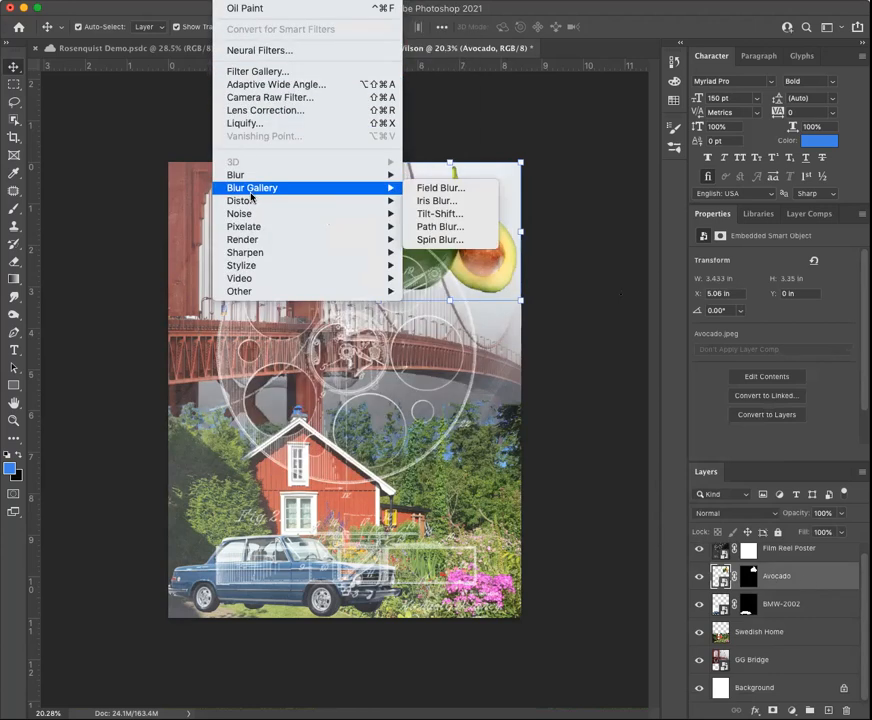
pyautogui.moveTo(251, 204)
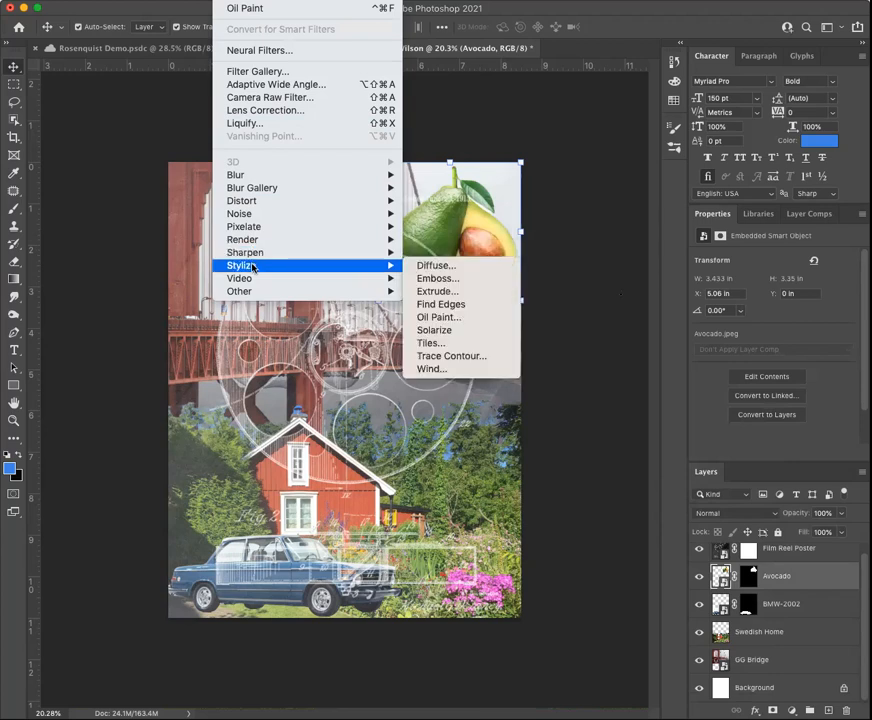
pyautogui.click(455, 318)
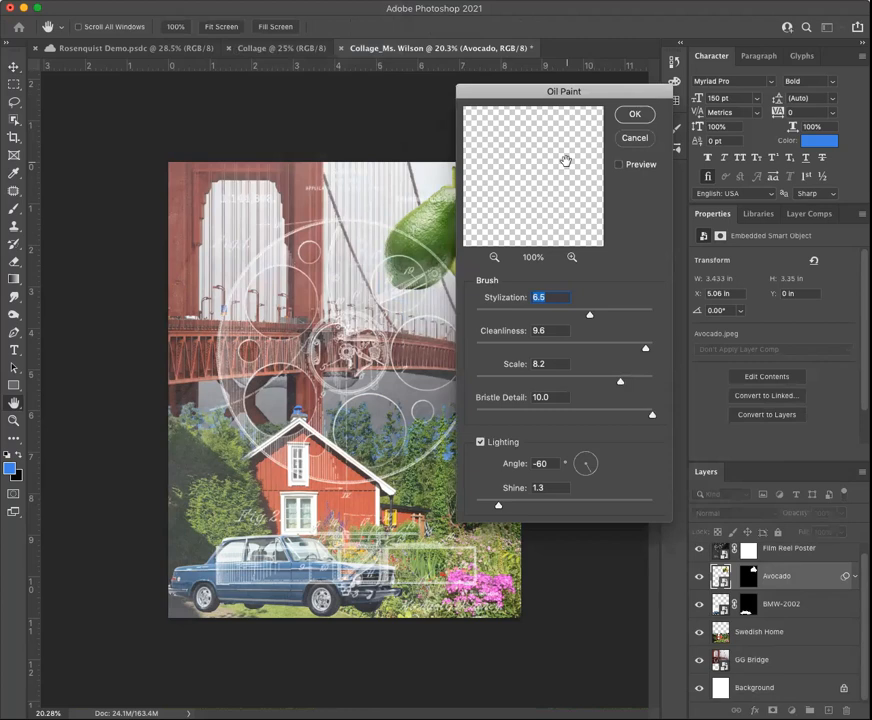
# - Examine the oil paint effect on the avocado's pit and flesh in the filter preview at 33% zoom
pyautogui.click(495, 258)
pyautogui.click(495, 258)
pyautogui.click(495, 258)
pyautogui.click(495, 258)
pyautogui.click(495, 258)
pyautogui.click(495, 258)
pyautogui.click(495, 258)
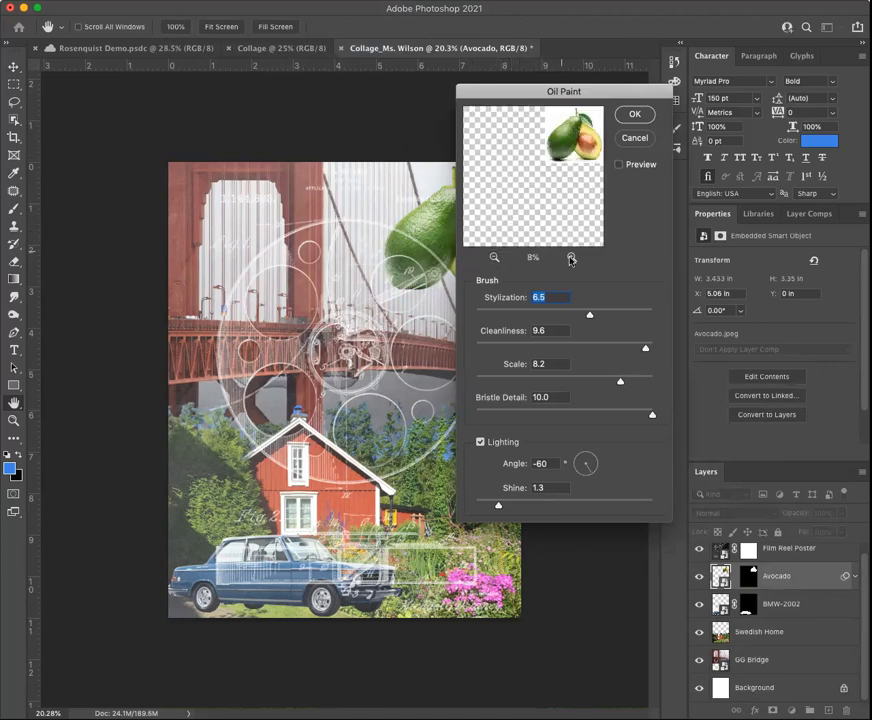
pyautogui.click(571, 258)
pyautogui.click(571, 258)
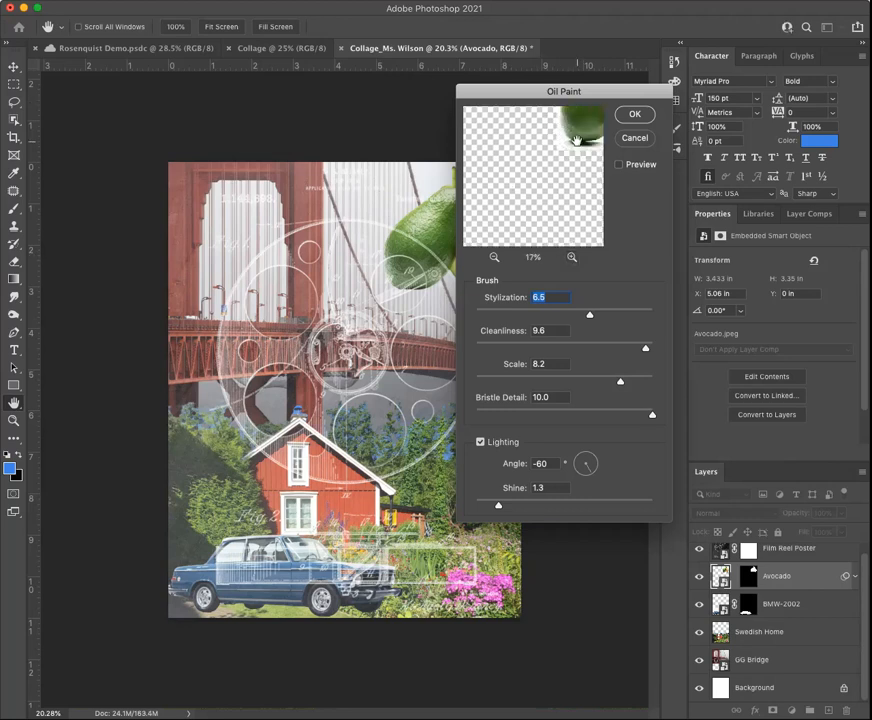
pyautogui.moveTo(576, 140); pyautogui.dragTo(521, 190)
pyautogui.click(571, 258)
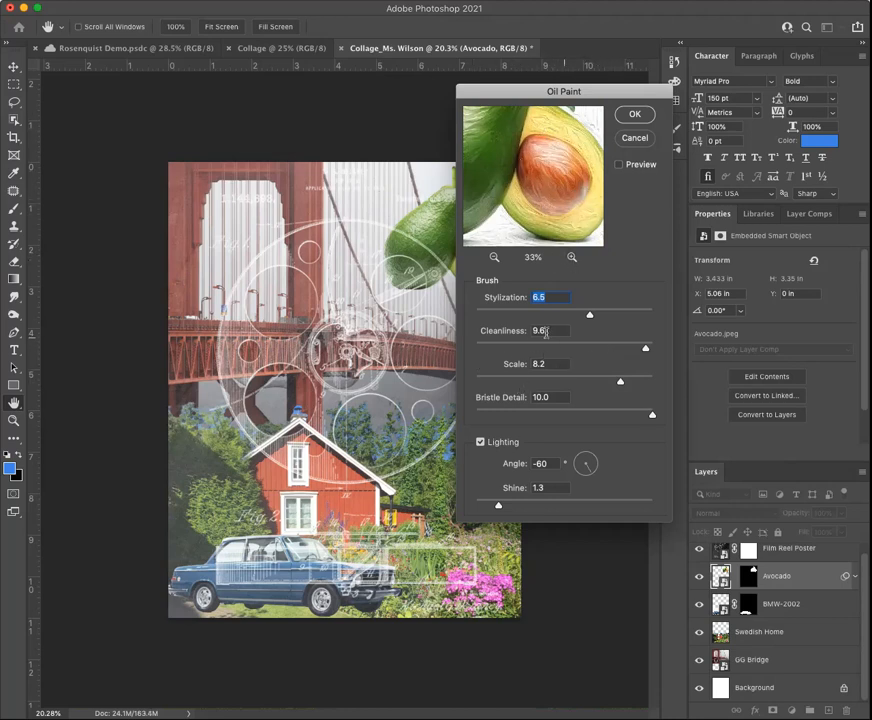
# - Apply the Oil Paint filter to the avocados with Stylization 7.8 and Cleanliness 6.2, and deselect the layer
pyautogui.moveTo(588, 316); pyautogui.dragTo(613, 316)
pyautogui.click(585, 347)
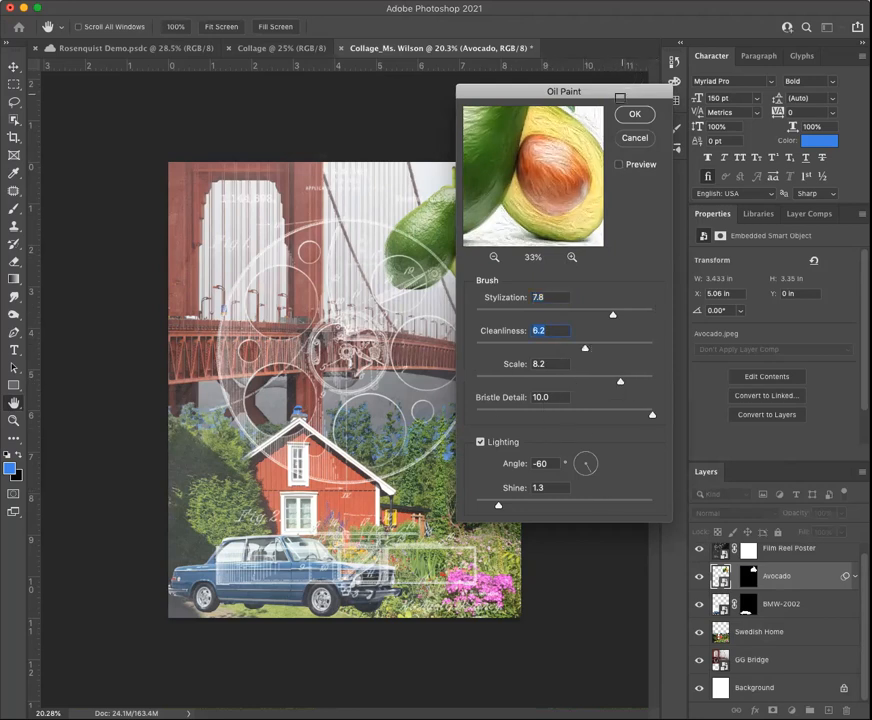
pyautogui.moveTo(627, 91); pyautogui.dragTo(777, 71)
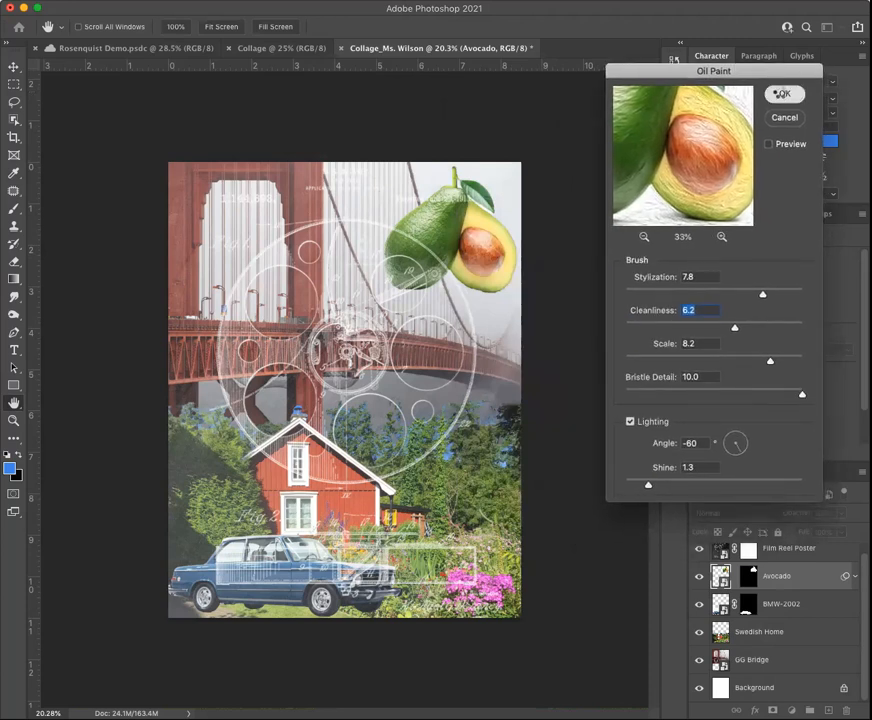
pyautogui.click(783, 94)
pyautogui.click(567, 219)
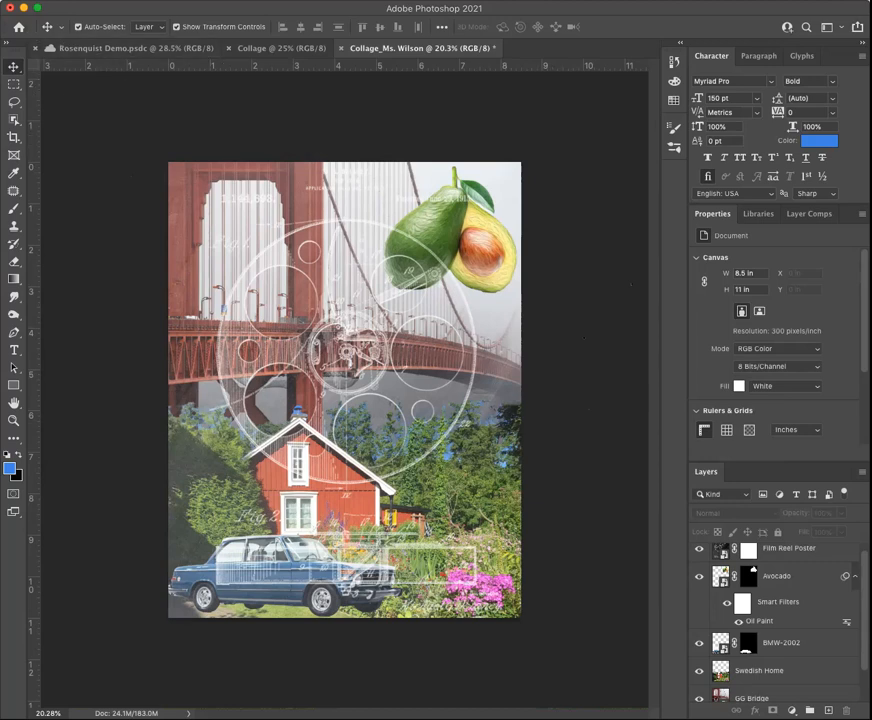
pyautogui.click(18, 1)
pyautogui.click(47, 138)
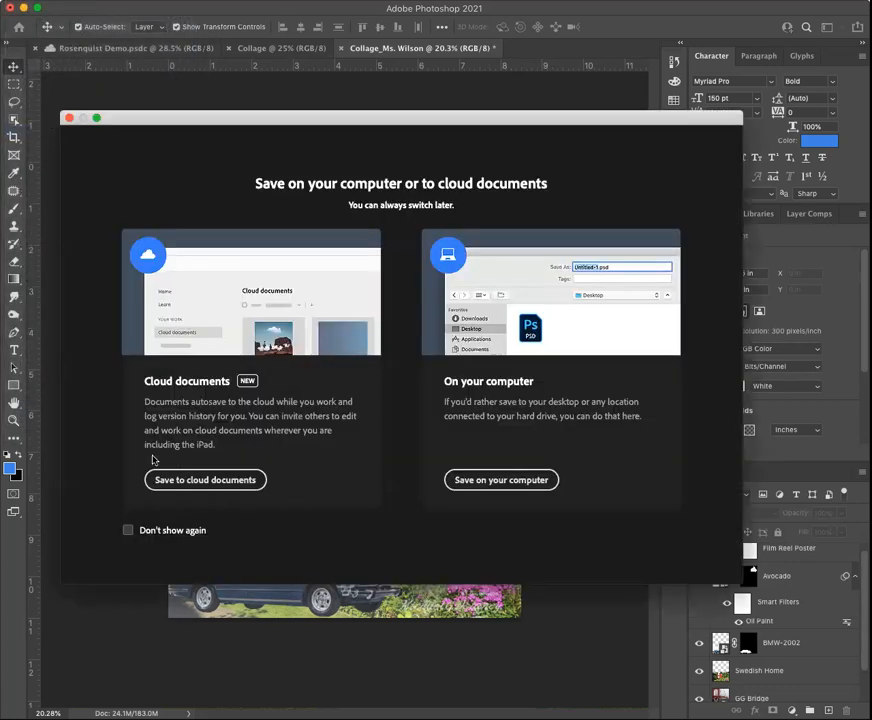
pyautogui.click(200, 480)
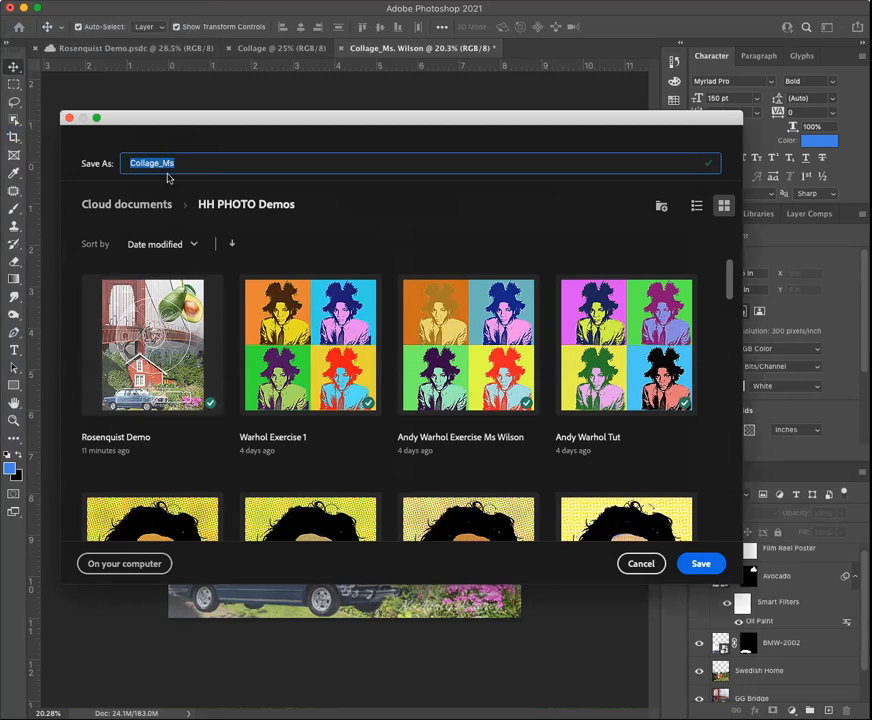
pyautogui.click(641, 564)
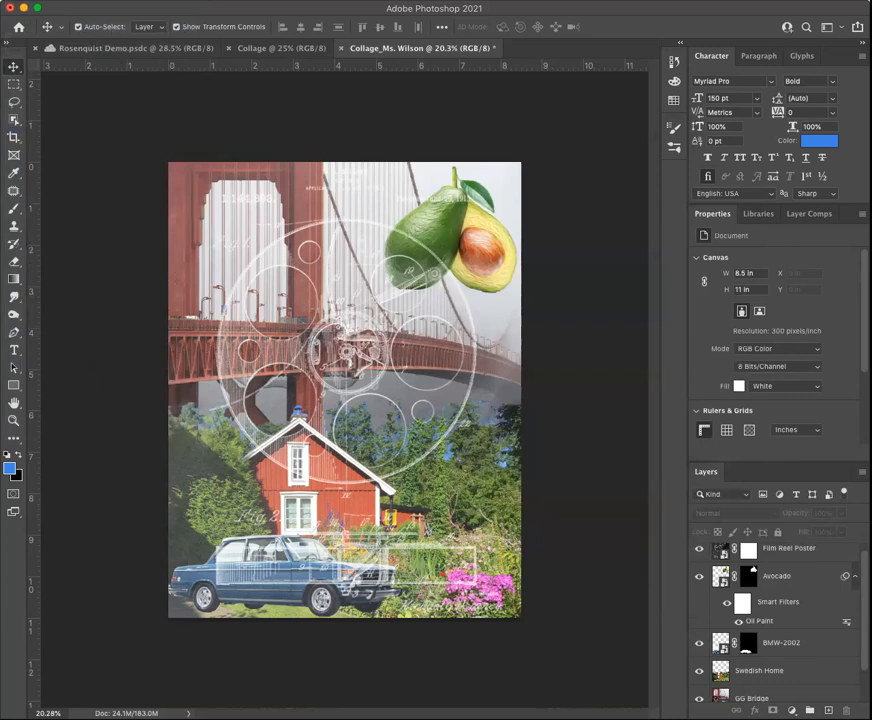
# - Export the collage as a JPG of Good quality at 100% scale, 2550 x 3300 px, without metadata
pyautogui.click(18, 1)
pyautogui.moveTo(58, 196)
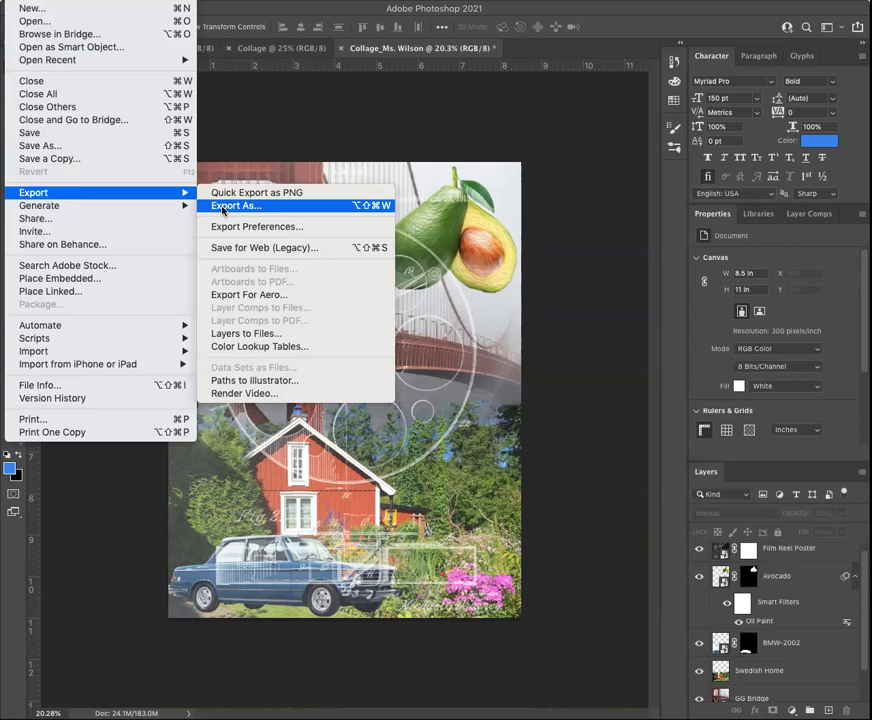
pyautogui.click(223, 208)
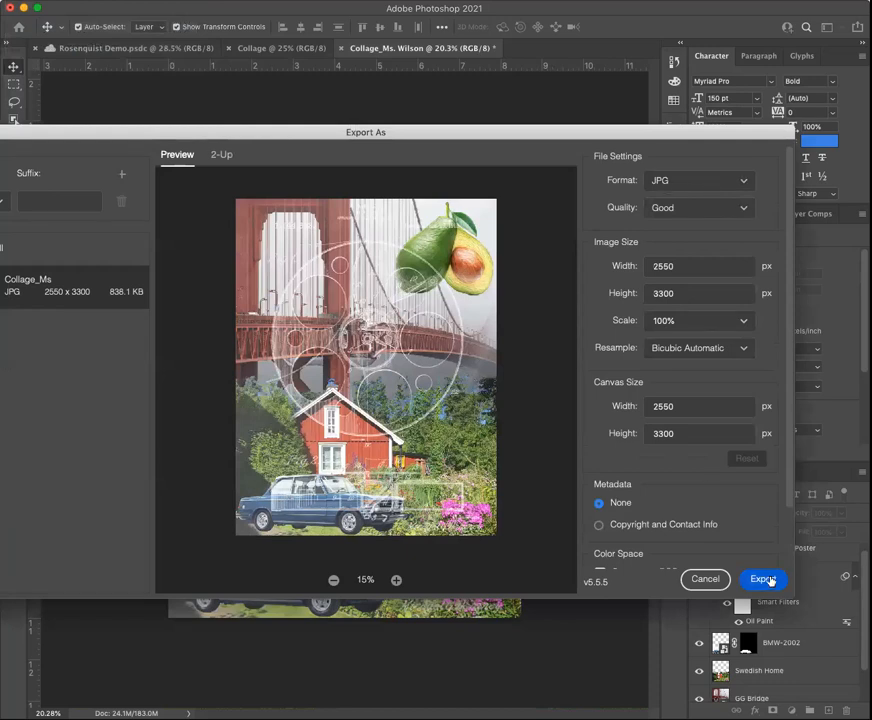
pyautogui.click(772, 578)
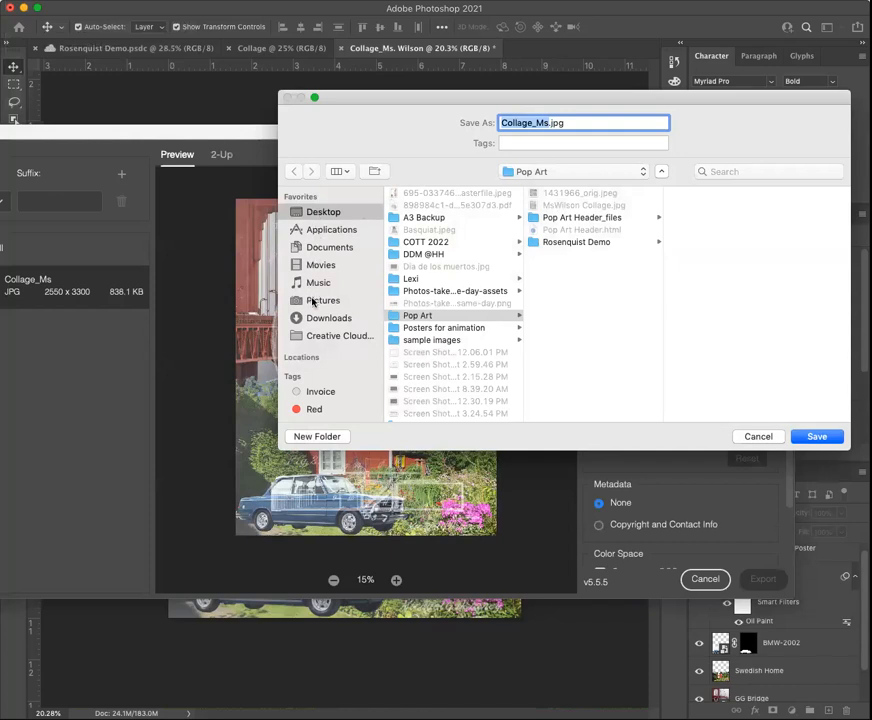
# - Save the exported JPG in the Pictures folder, adding the author's surname after Collage_Ms in the file name
pyautogui.click(315, 300)
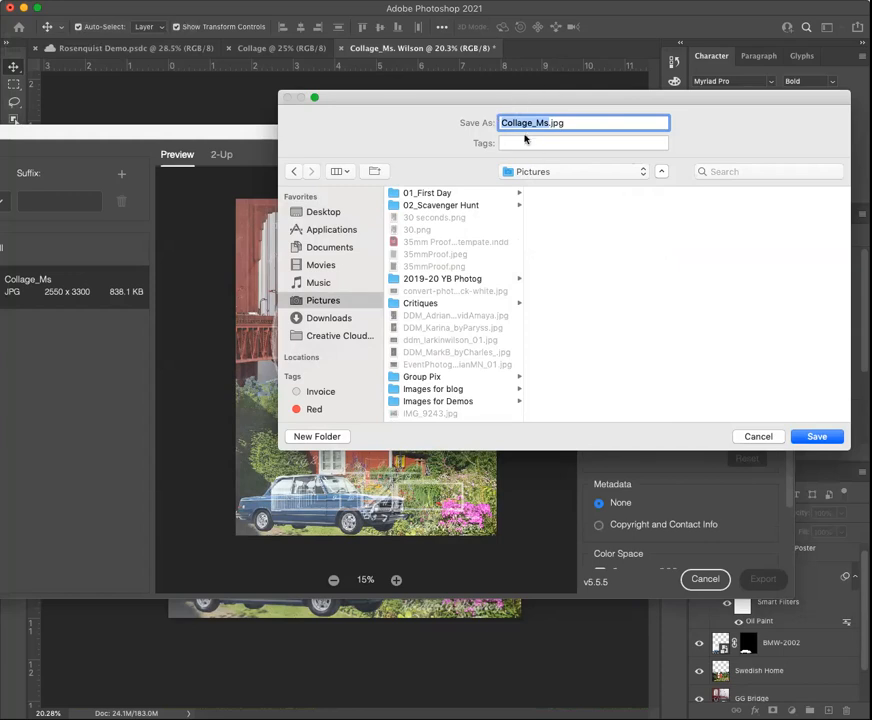
pyautogui.click(552, 123)
pyautogui.write('Wilson')
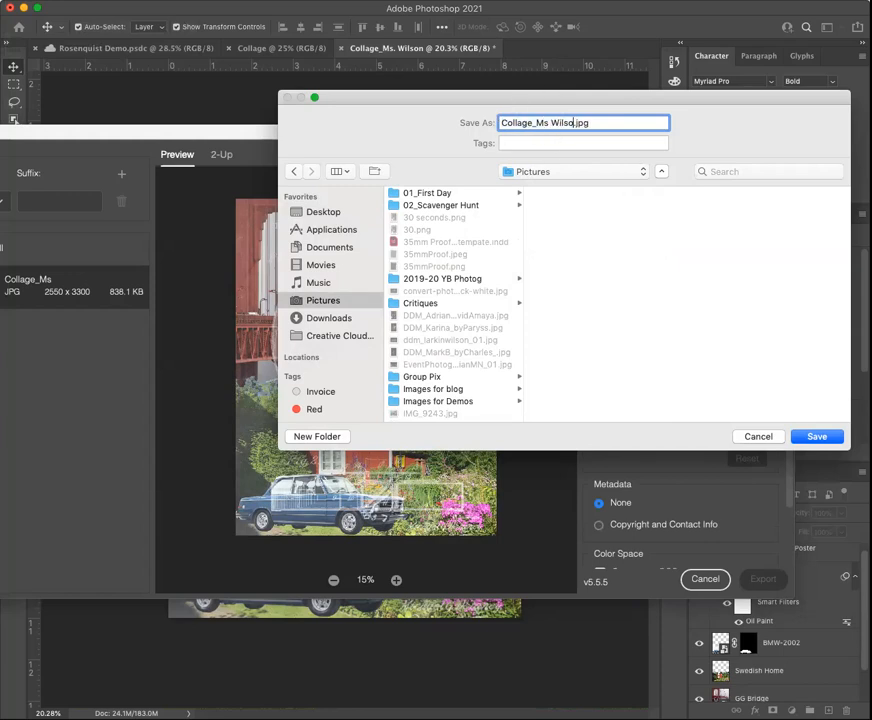
pyautogui.click(817, 436)
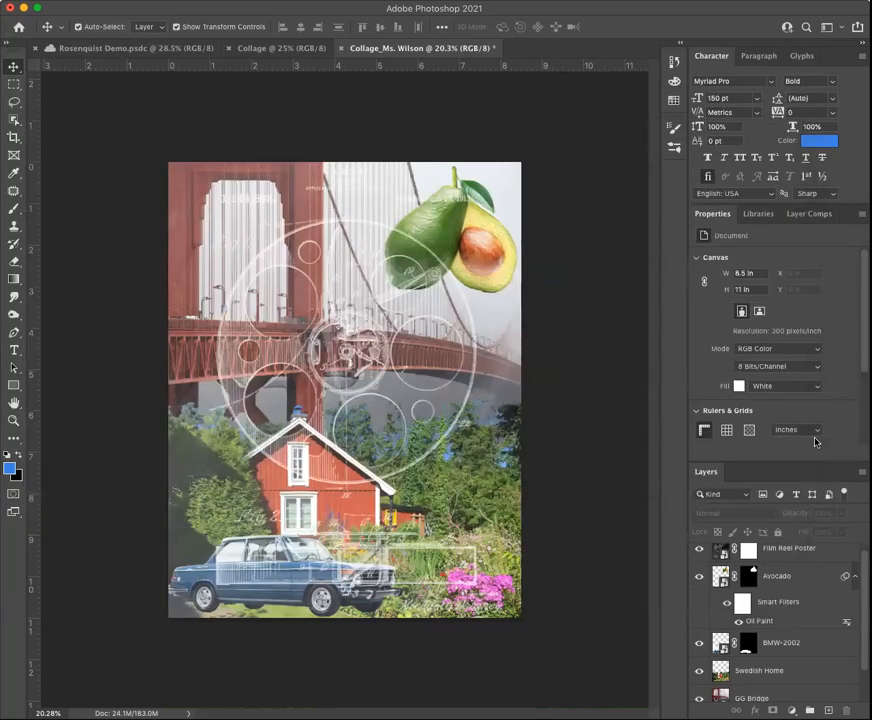